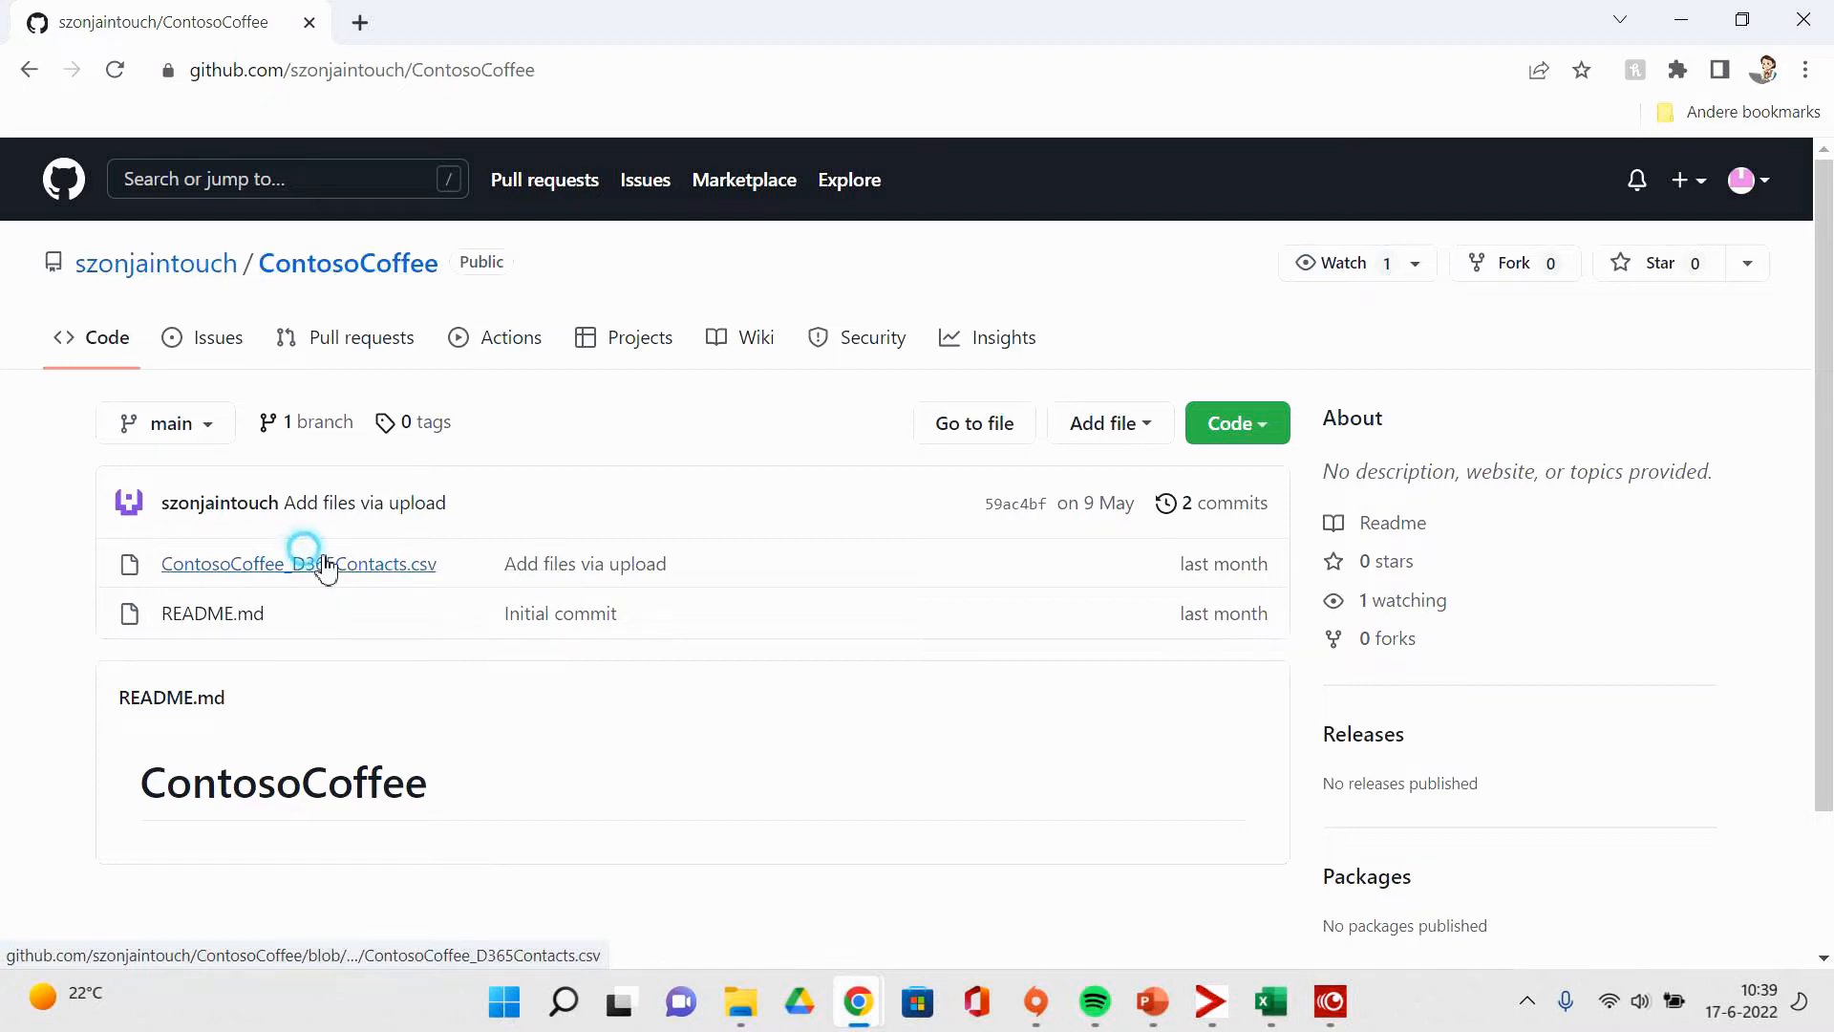
Open the raw contents of ContosoCoffee_D365Contacts.csv, select all of its contact data and switch to Excel.
{"action": "left_click", "coordinate": [323, 563]}
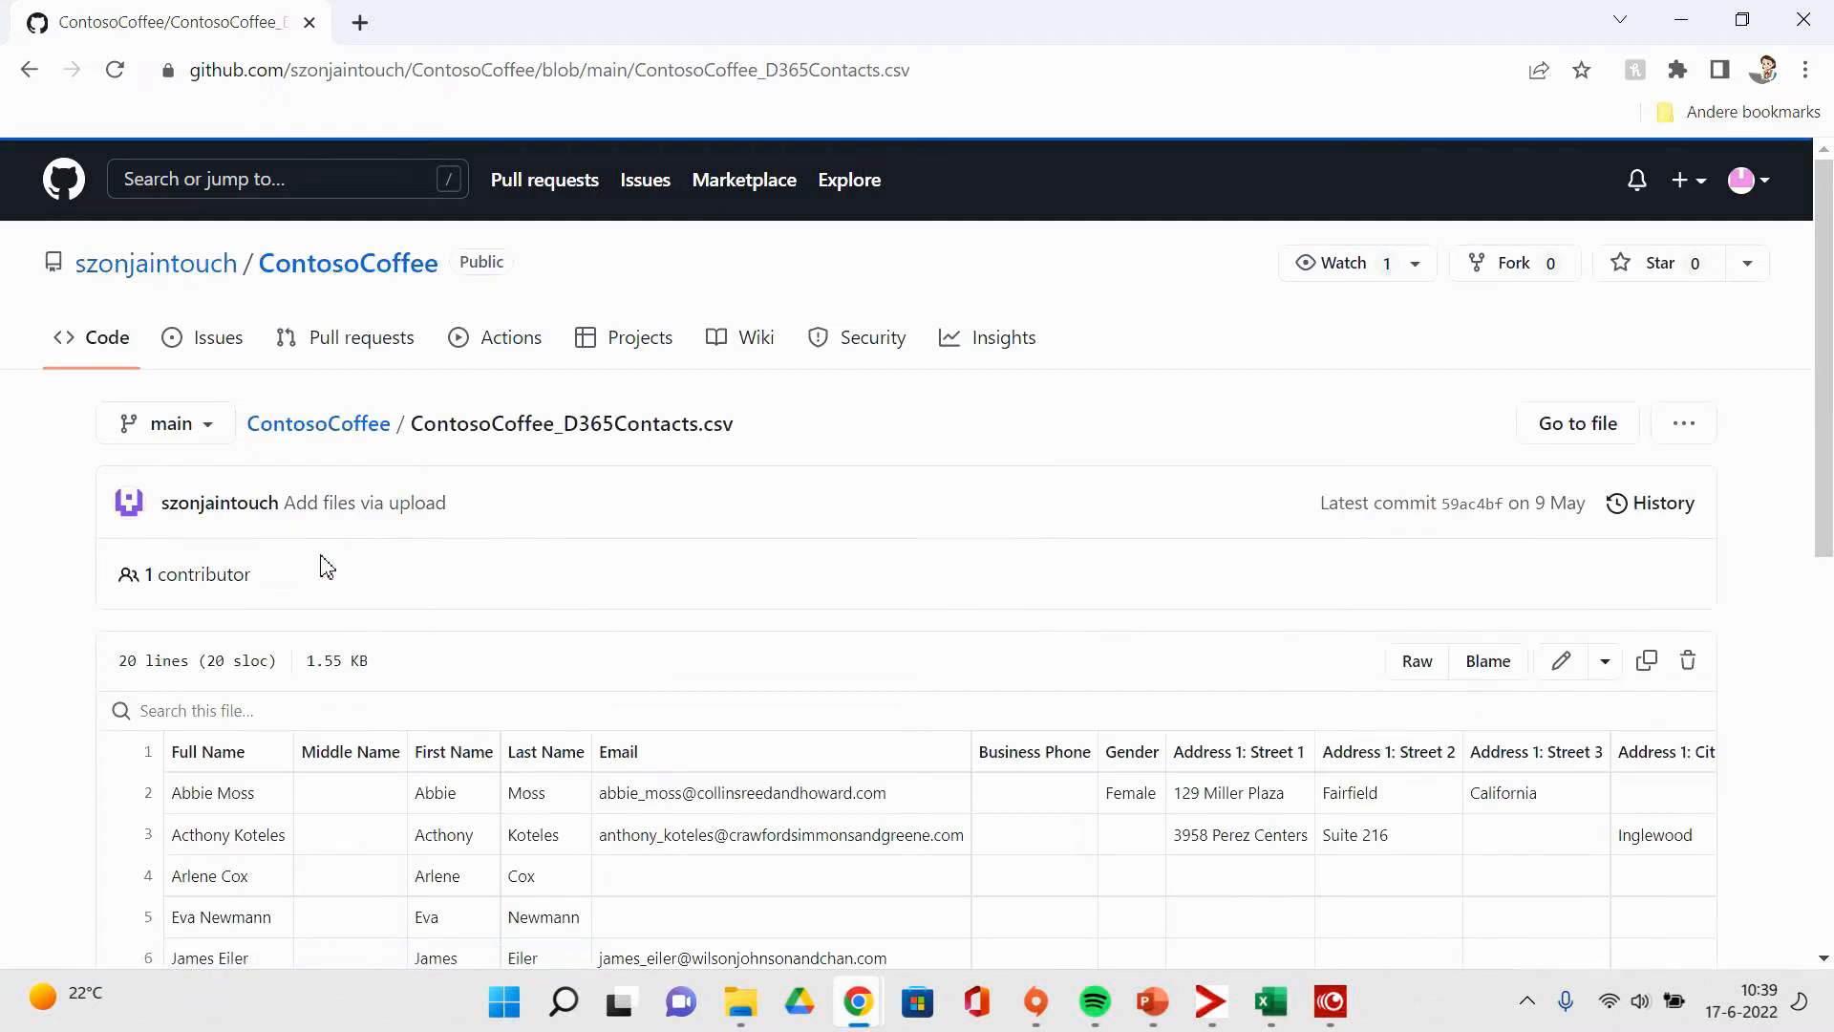
{"action": "left_click", "coordinate": [1412, 661]}
{"action": "left_click_drag", "start_coordinate": [778, 600], "coordinate": [5, 160]}
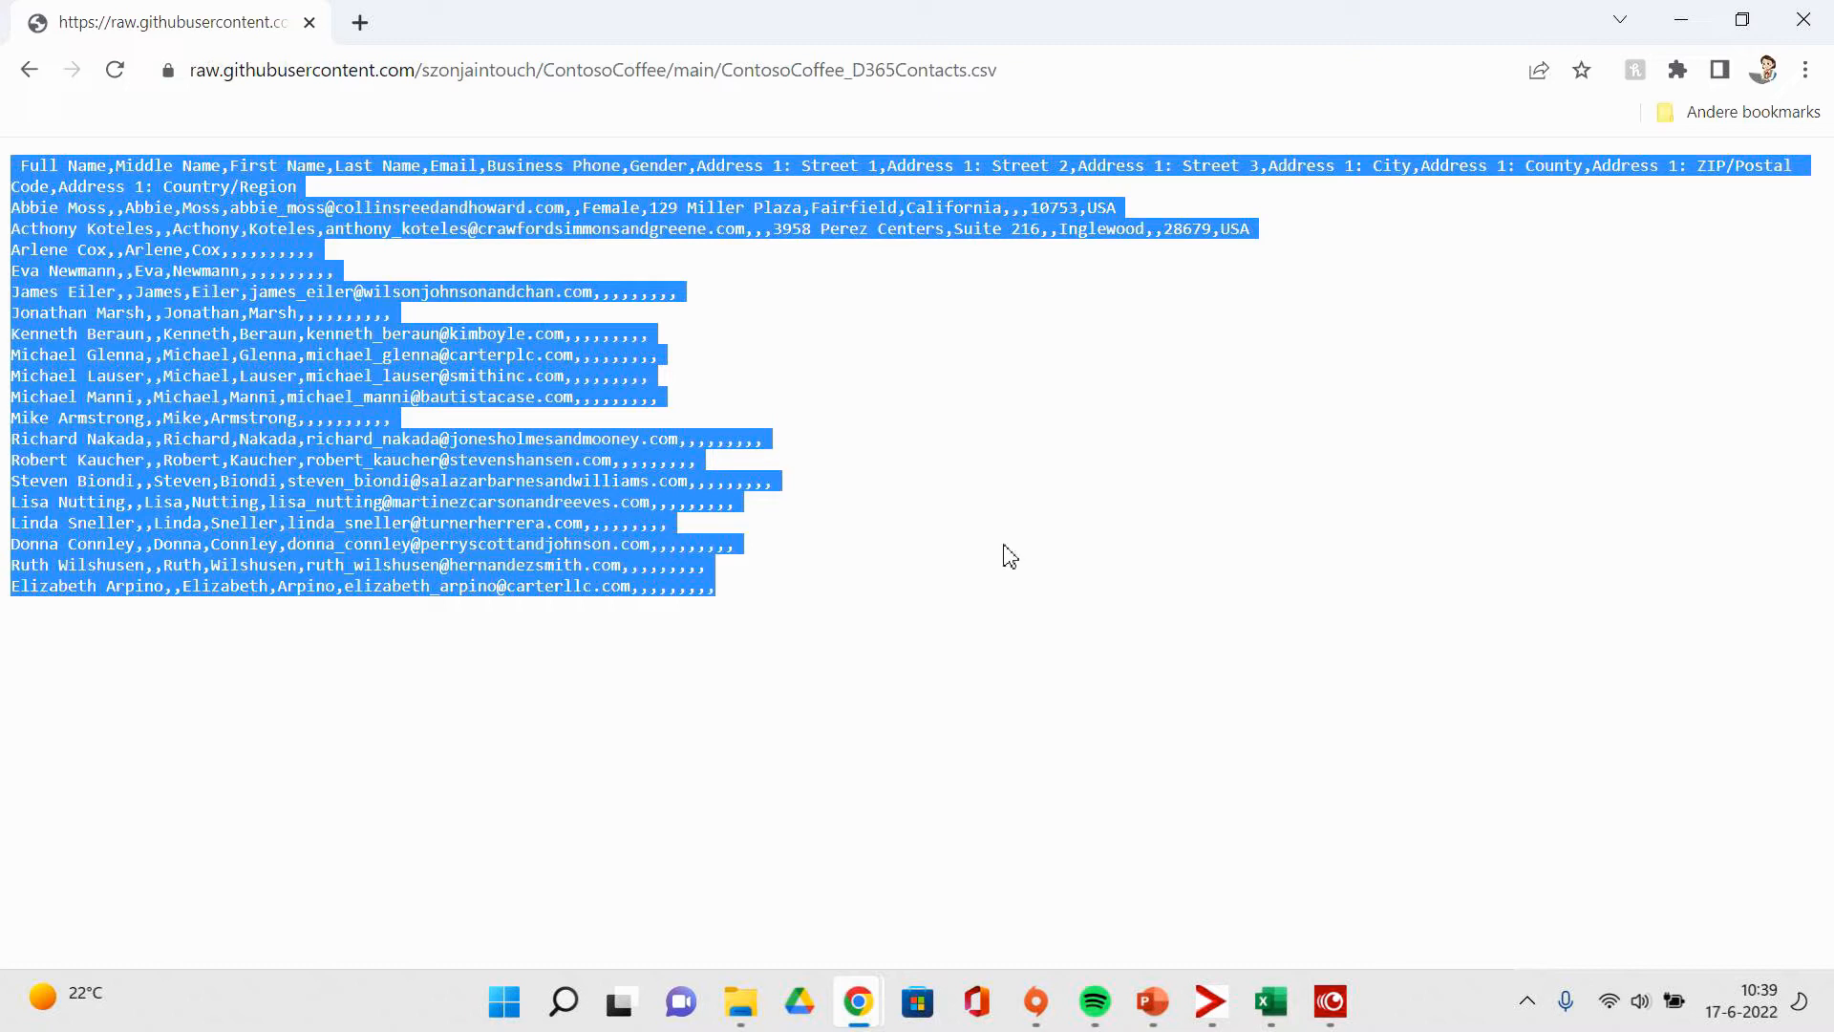
{"action": "left_click", "coordinate": [1275, 1005]}
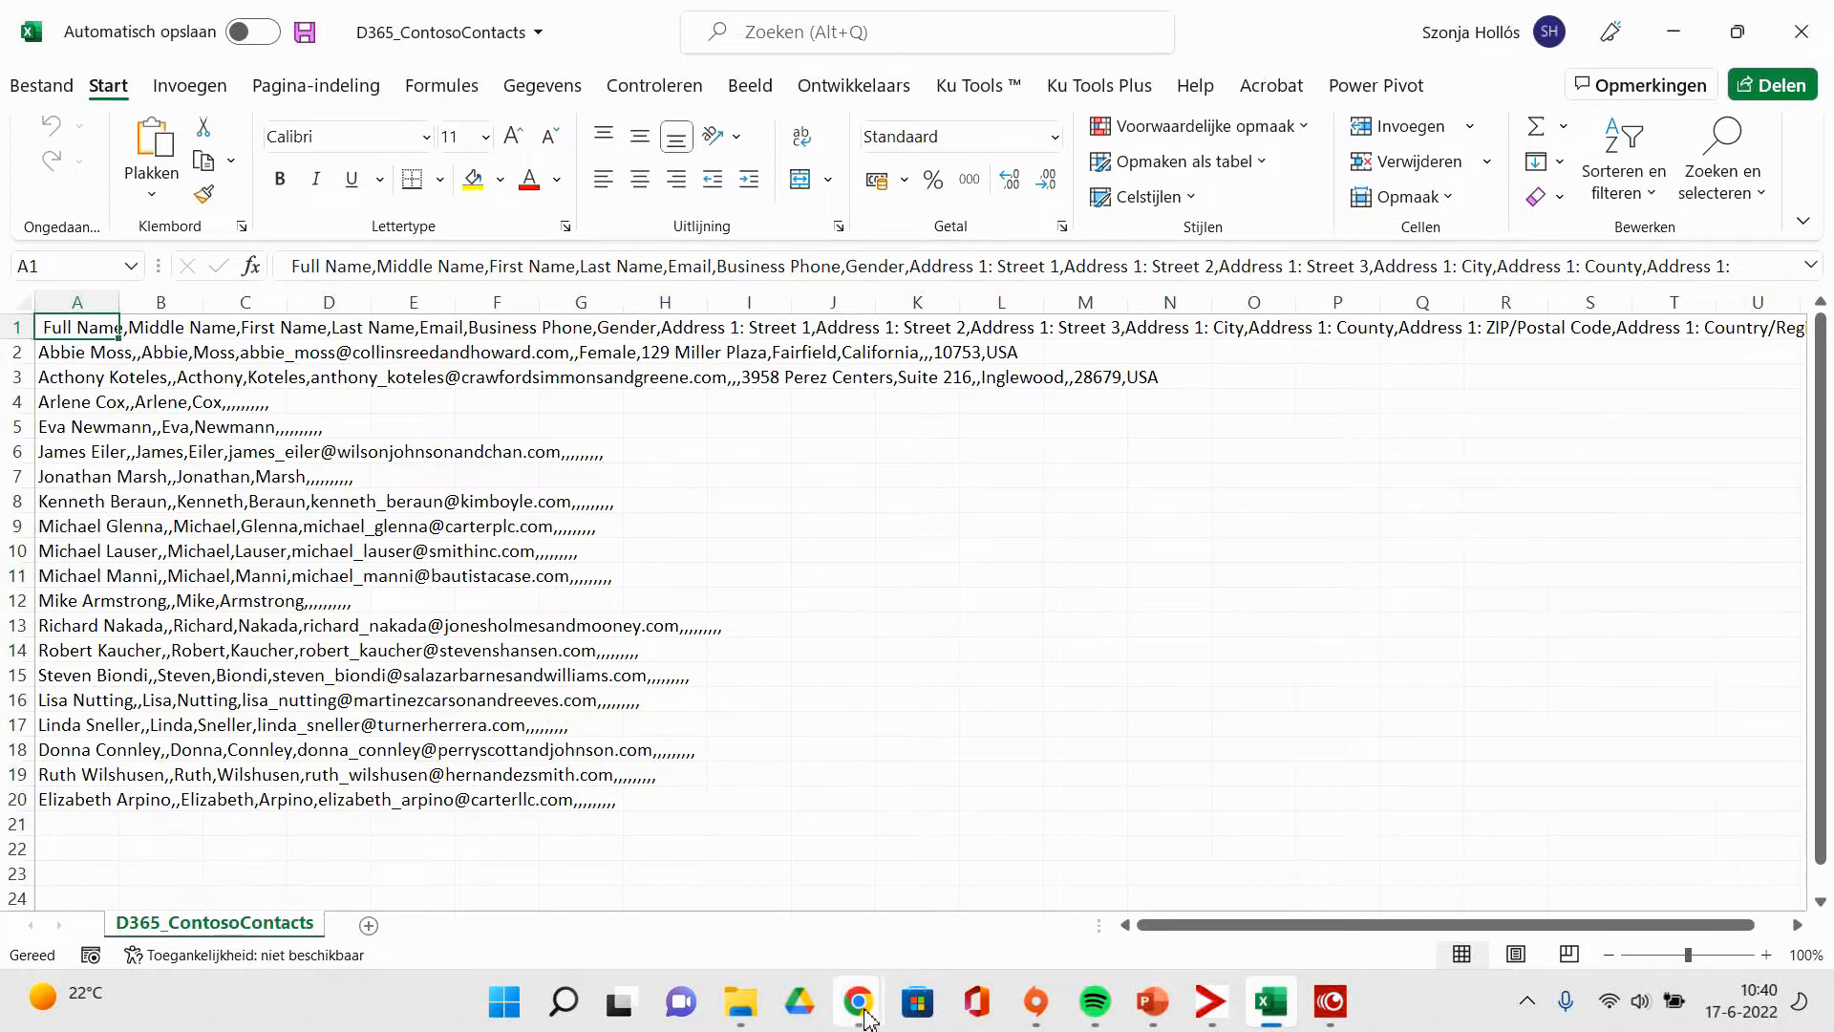
Switch to the browser window with Customer Insights and open the Dynamics 365 Marketing app from it.
{"action": "mouse_move", "coordinate": [864, 1007]}
{"action": "left_click", "coordinate": [840, 915]}
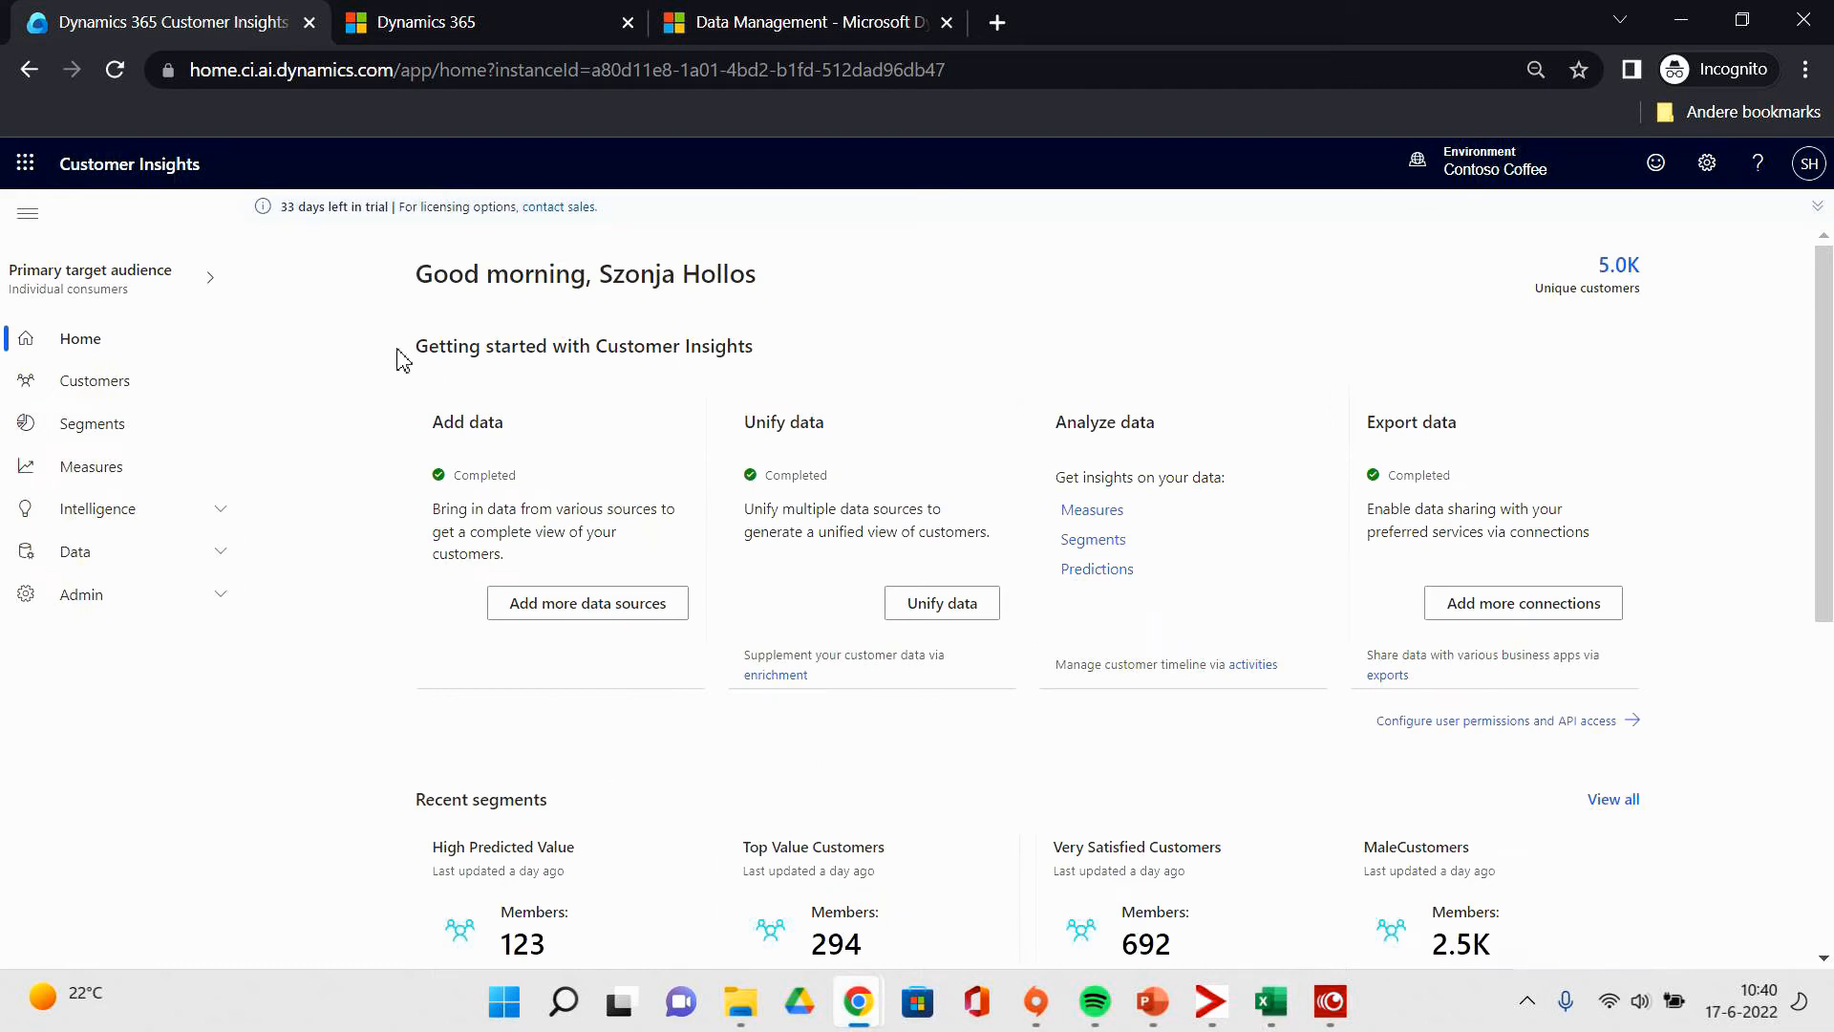
{"action": "left_click", "coordinate": [29, 165]}
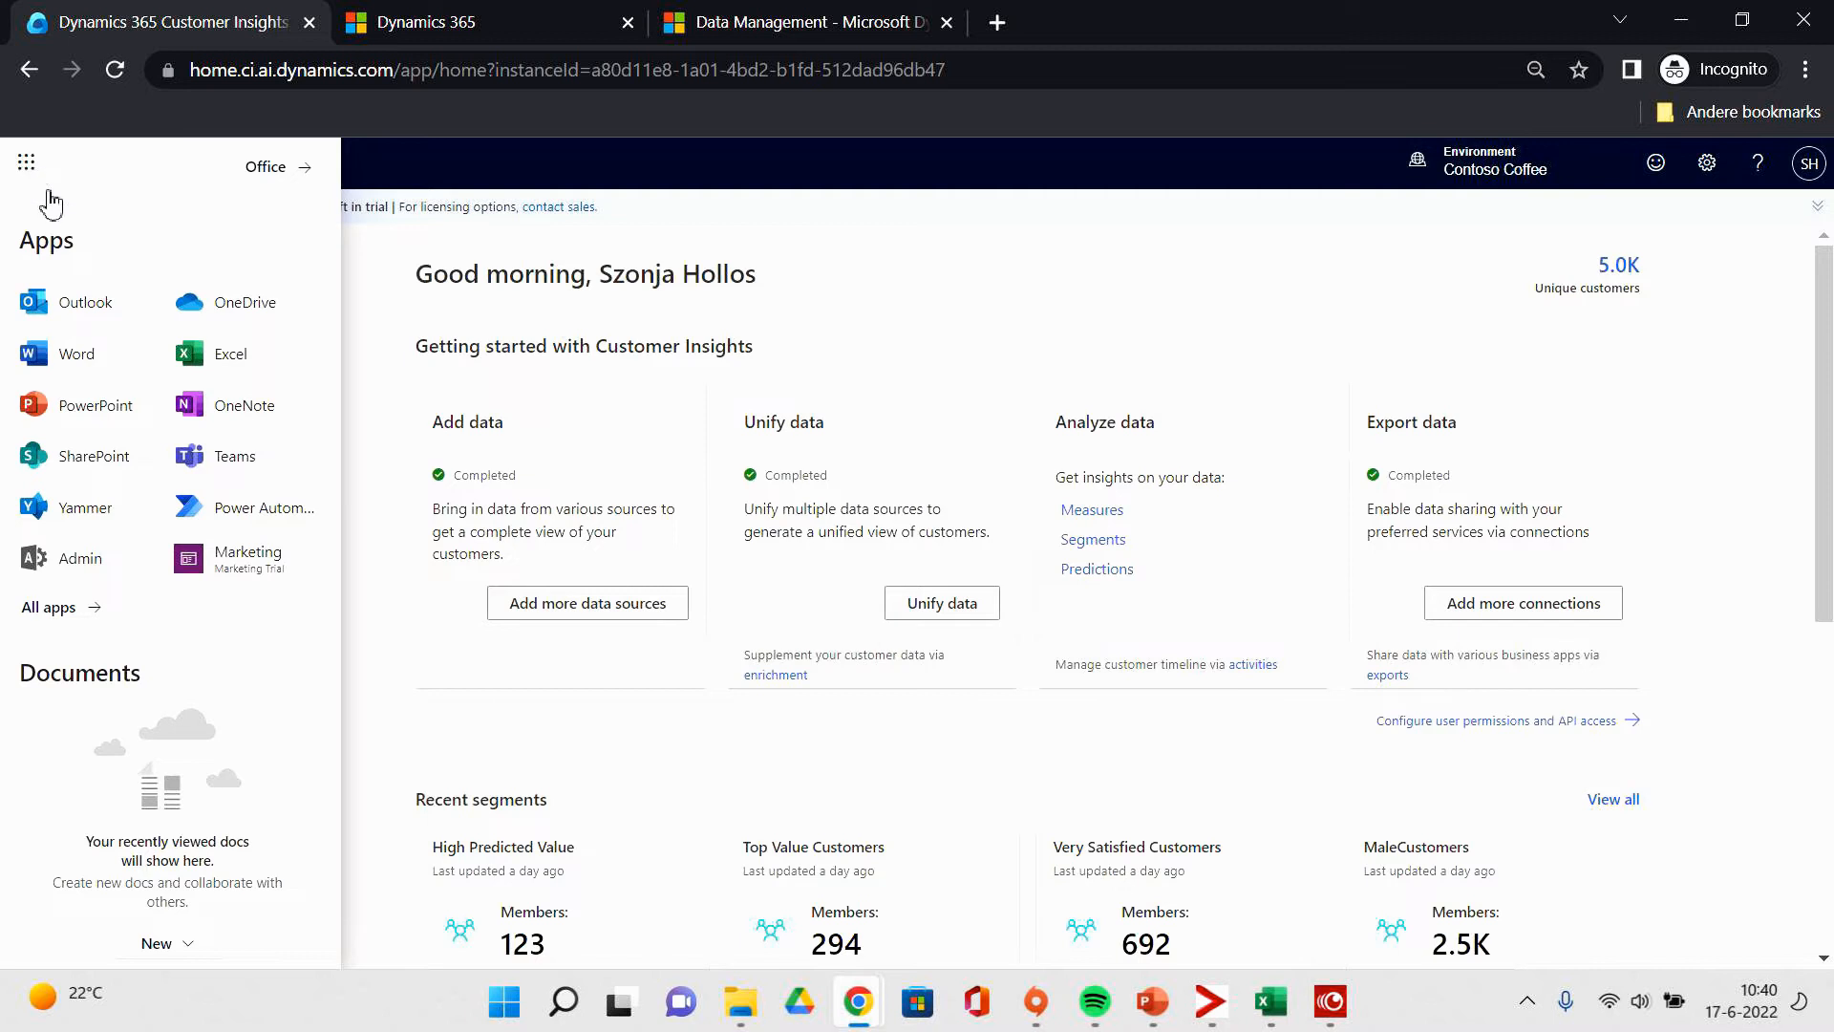
{"action": "left_click", "coordinate": [248, 554]}
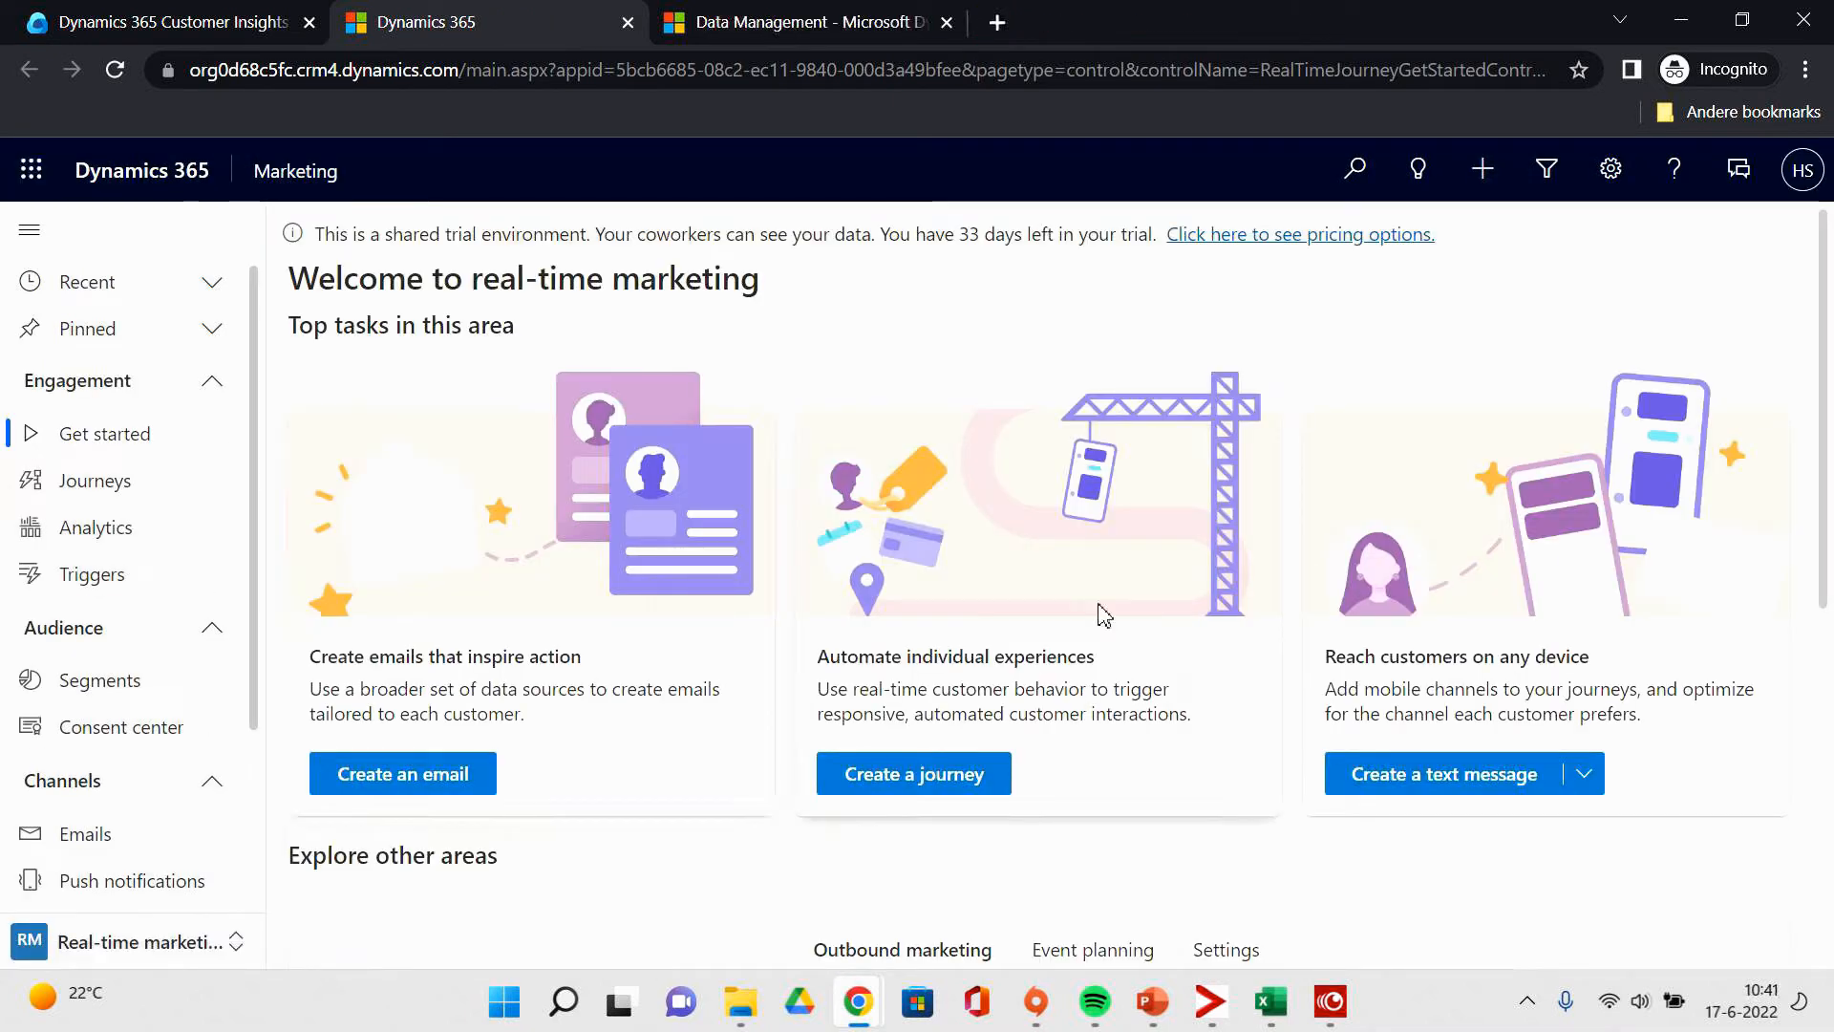
Go to the advanced settings of Dynamics 365 and open the Imports list under Data Management.
{"action": "left_click", "coordinate": [1612, 184]}
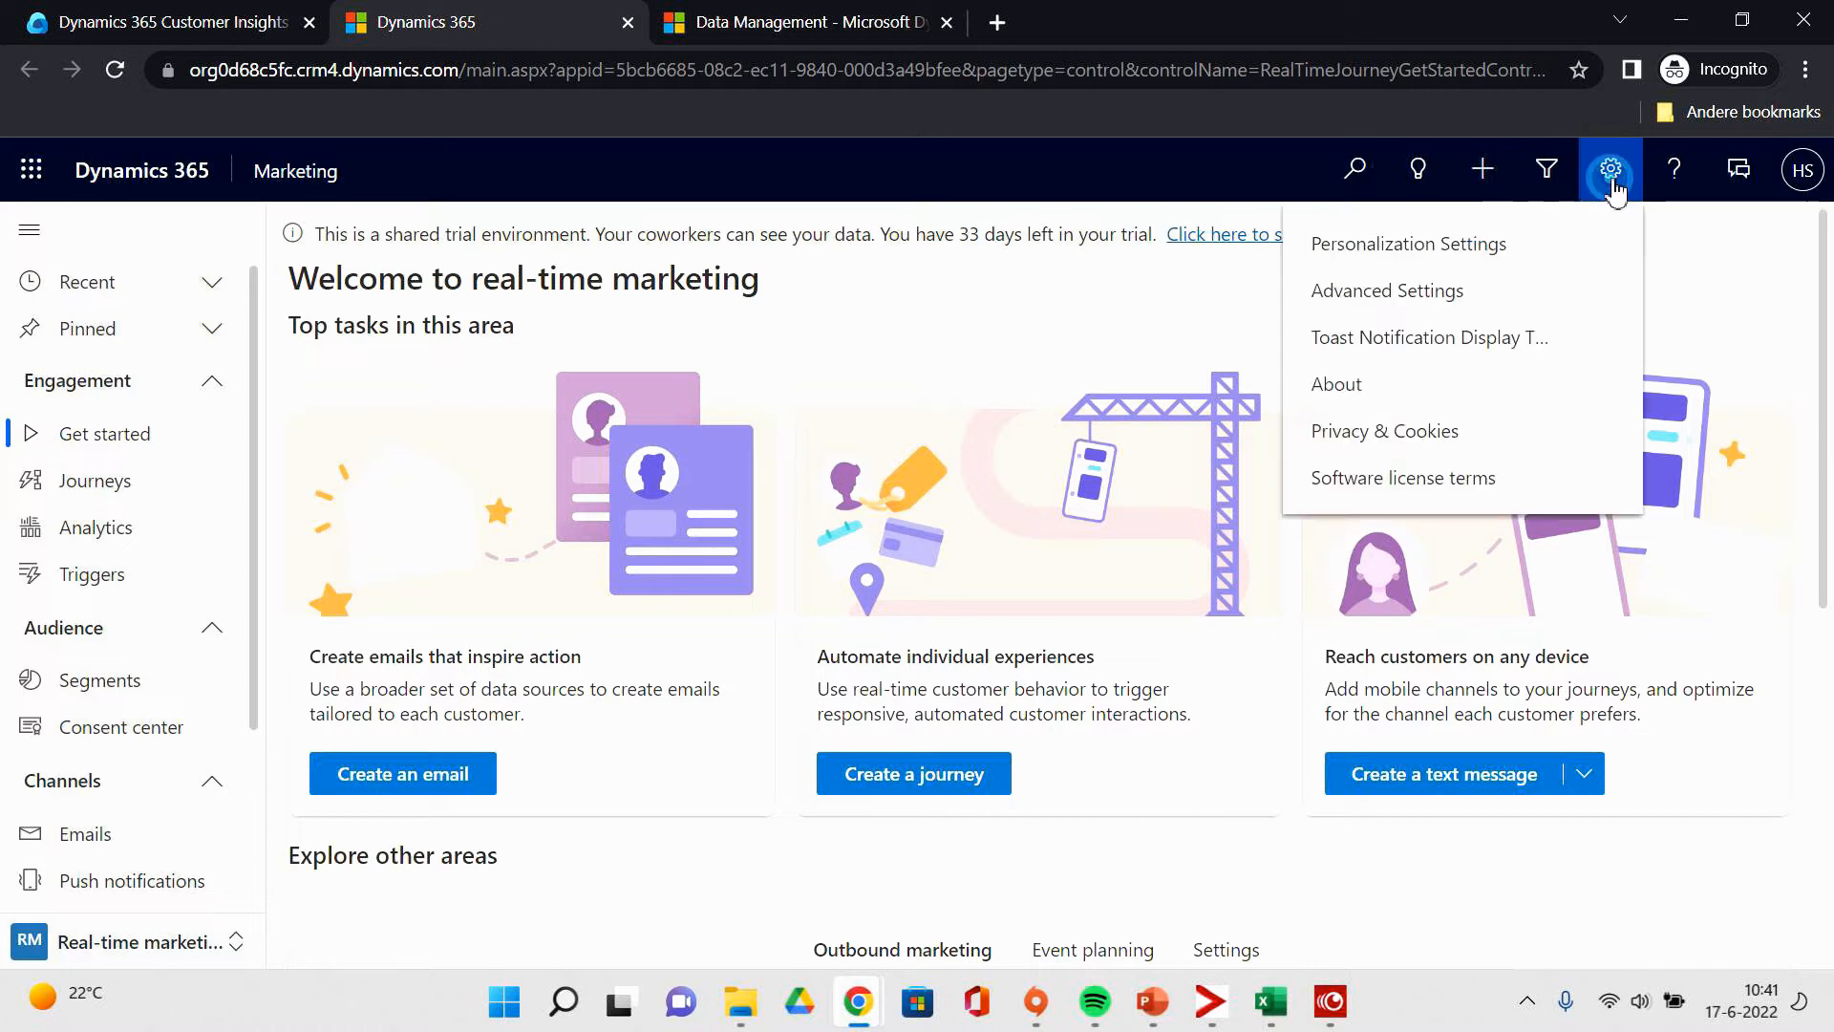
{"action": "left_click", "coordinate": [1416, 300]}
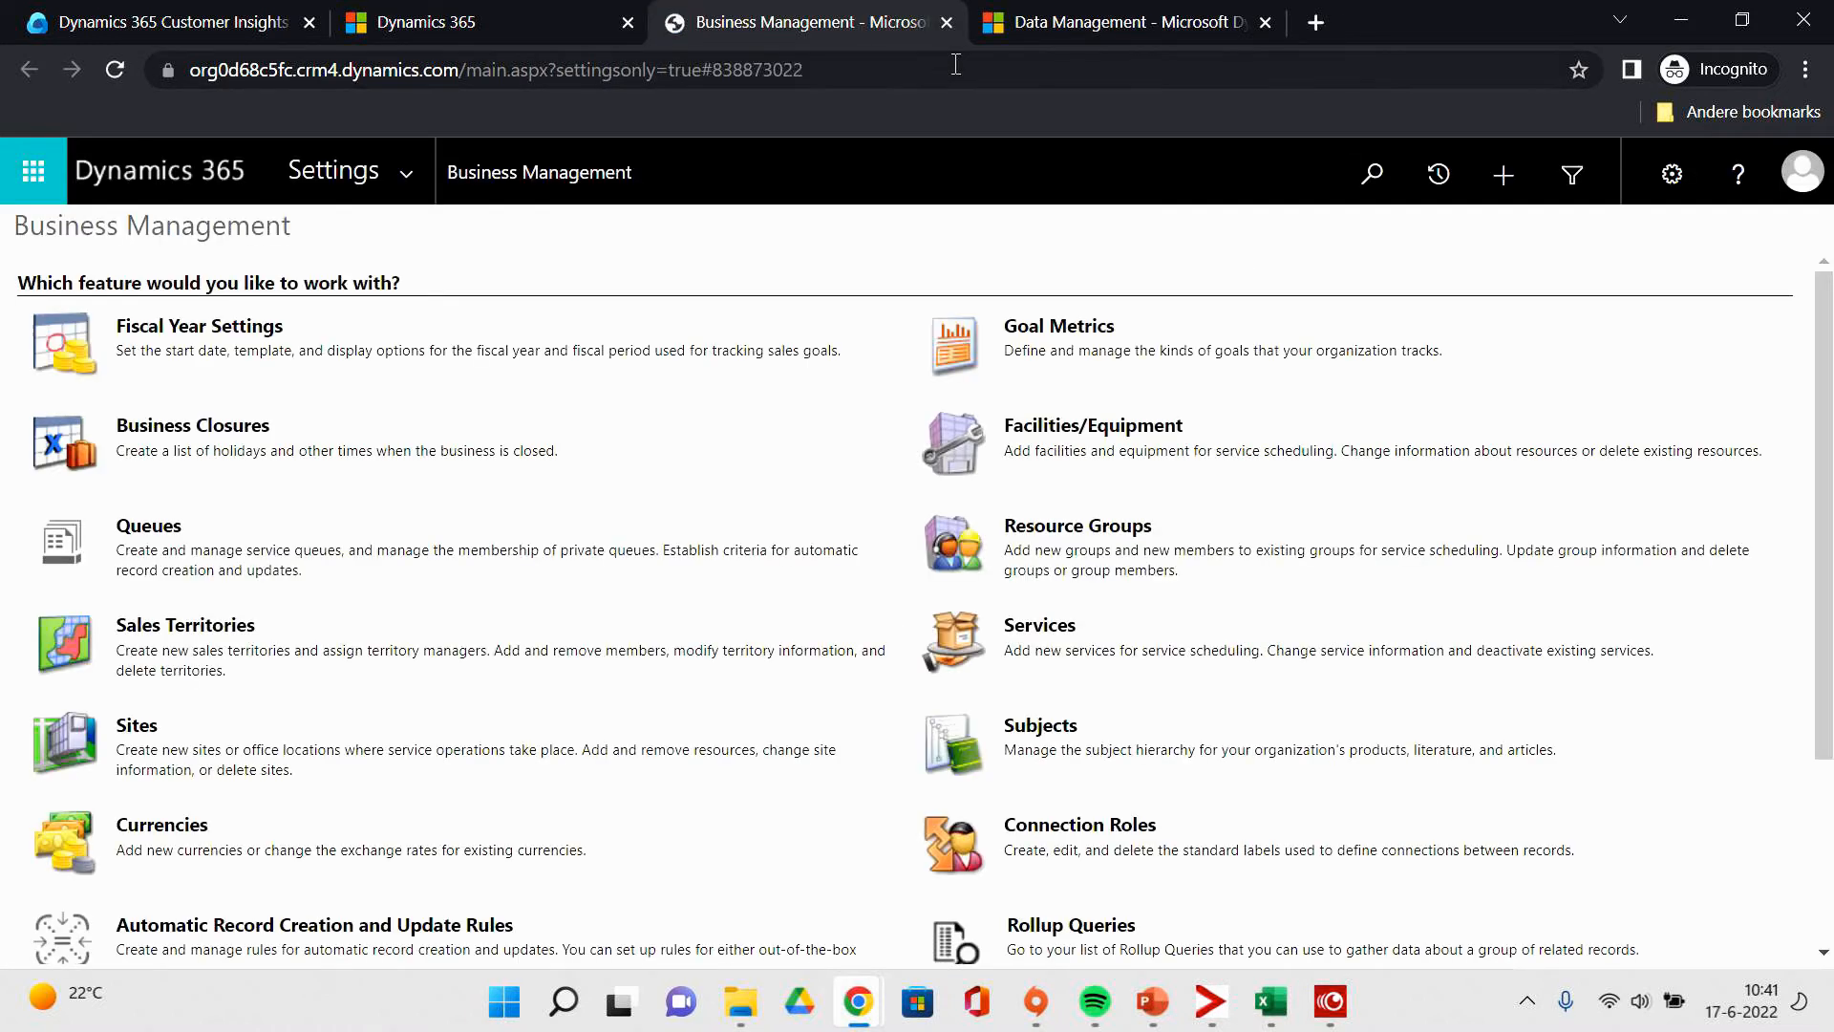
{"action": "left_click", "coordinate": [421, 184]}
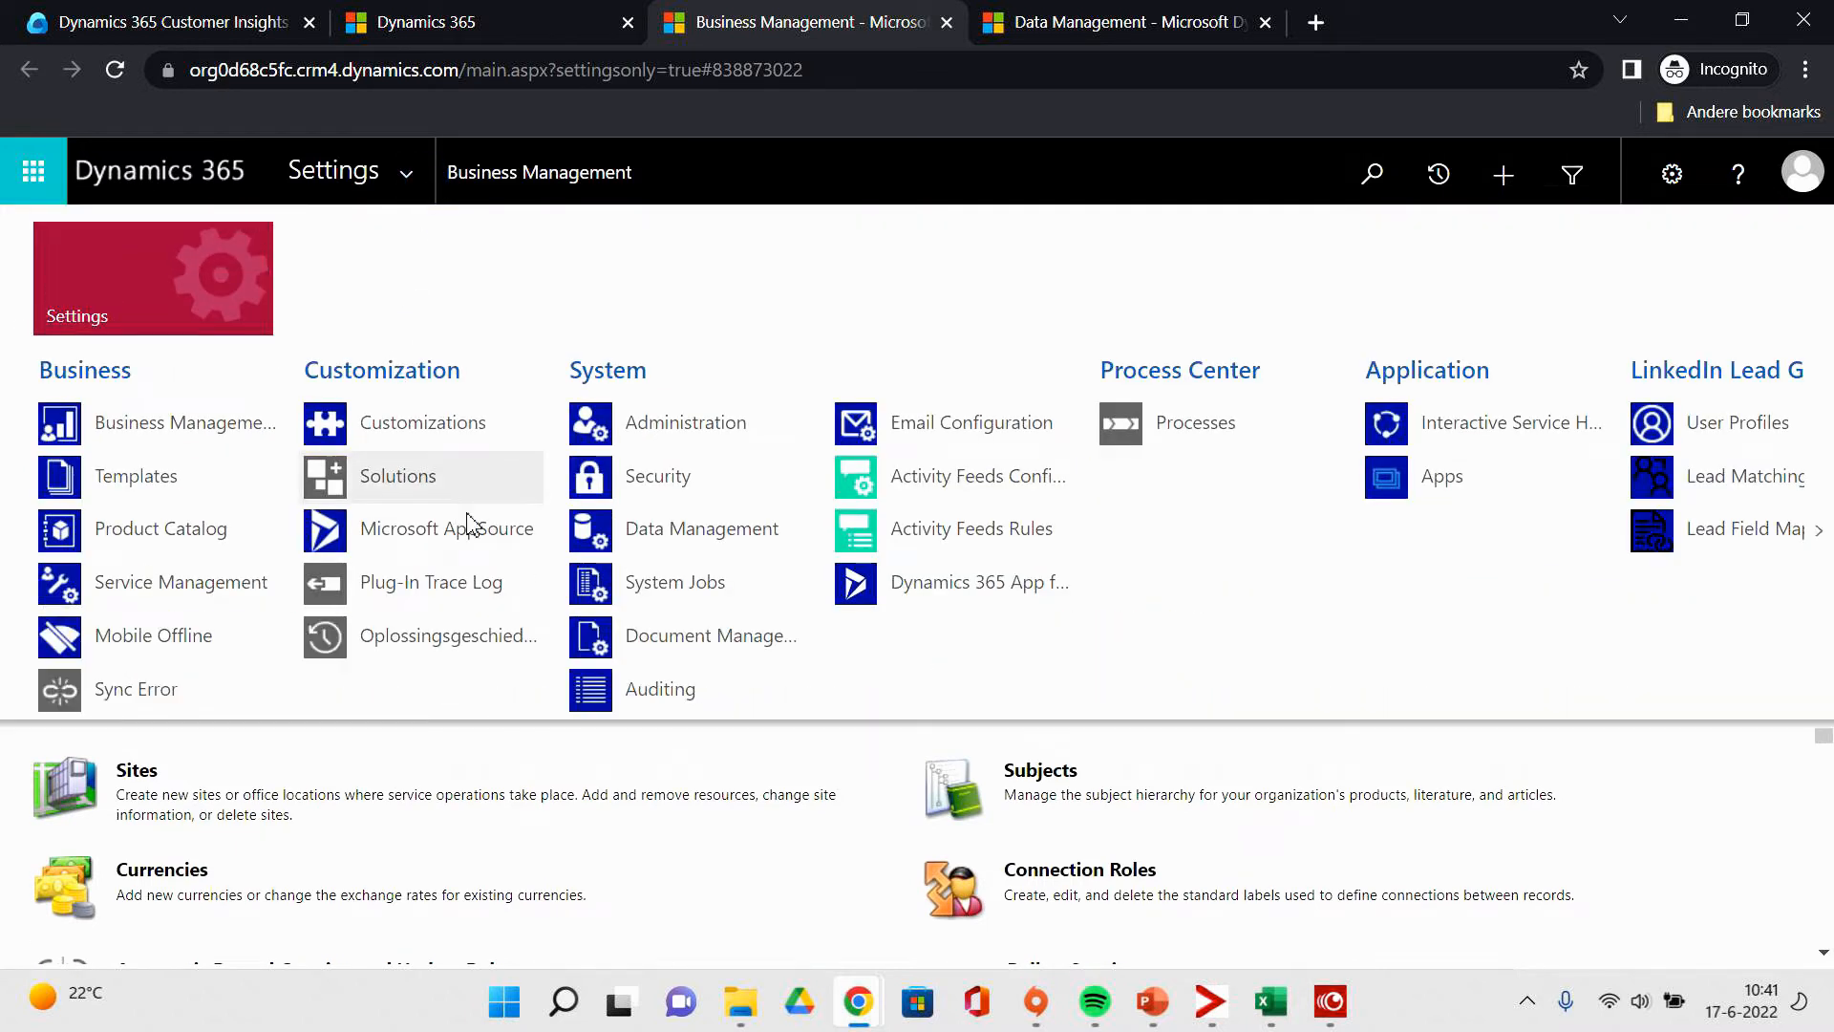
{"action": "left_click", "coordinate": [636, 554]}
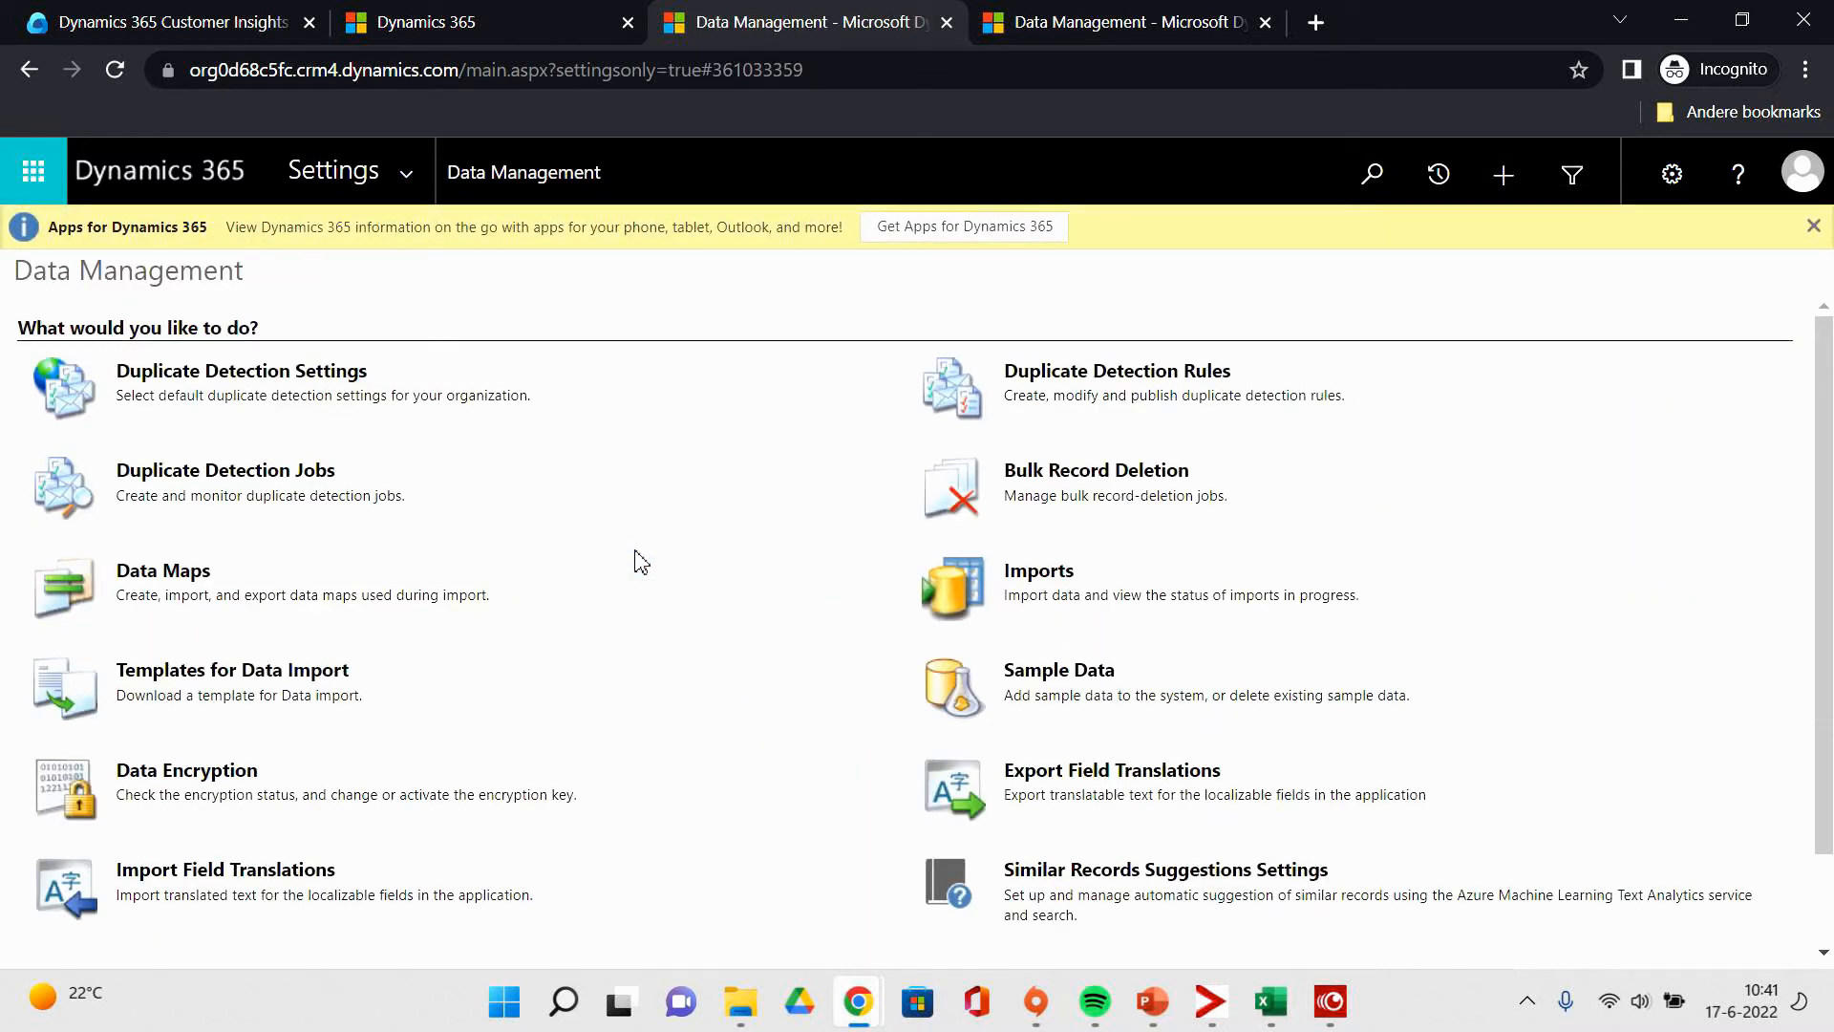
{"action": "left_click", "coordinate": [982, 593]}
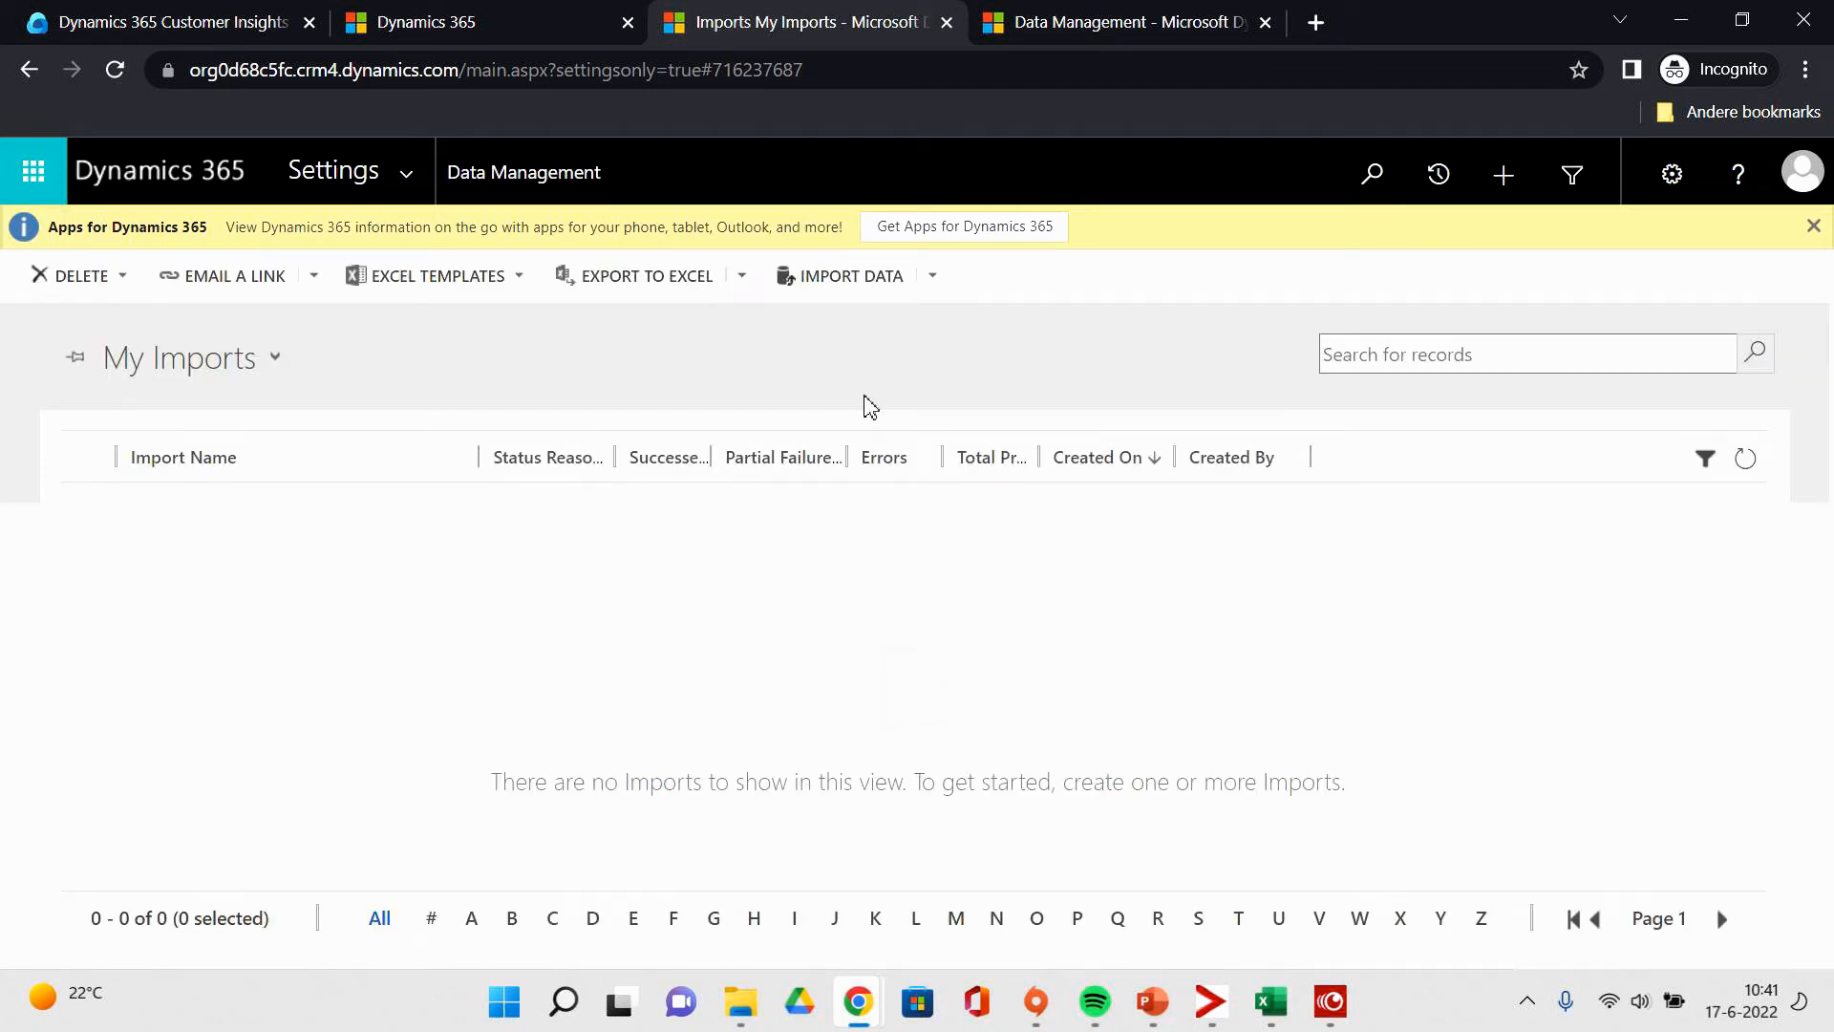
Upload D365_ContosoContacts.csv for import and choose the data map "Voor algemene contactpersoon- en accountgegevens".
{"action": "left_click", "coordinate": [848, 277]}
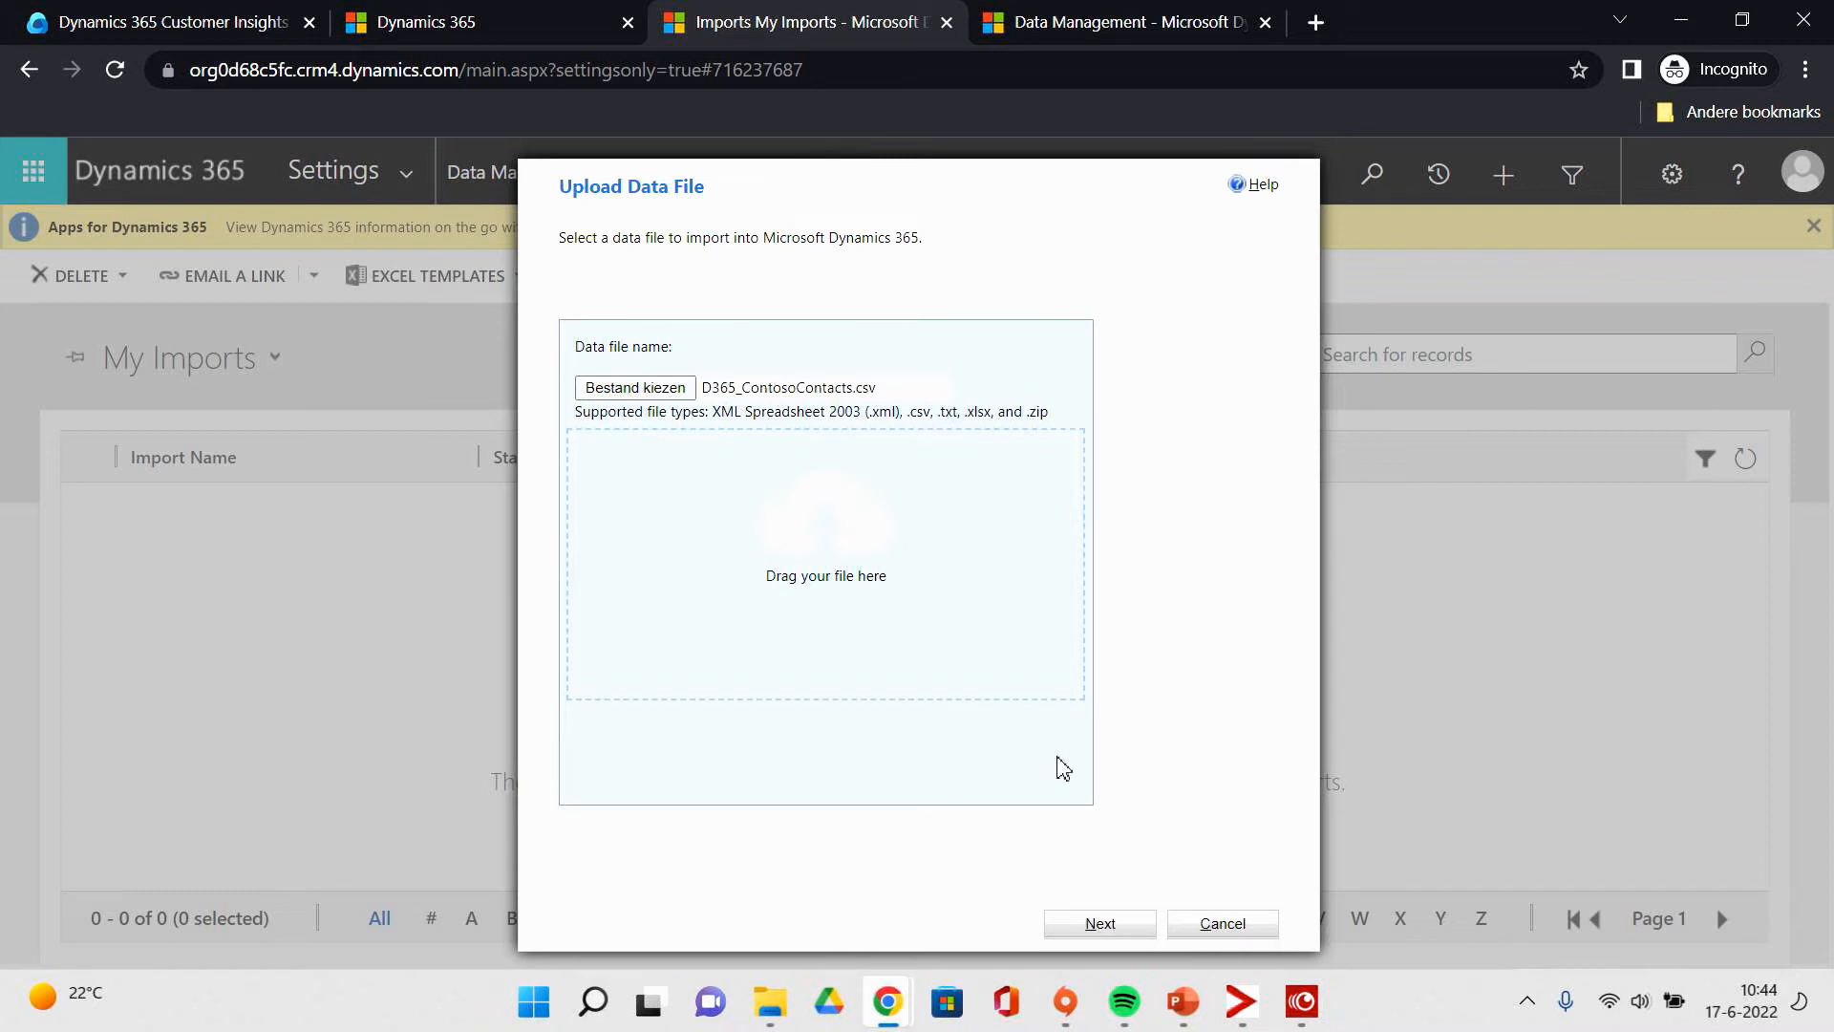
{"action": "left_click", "coordinate": [1104, 925]}
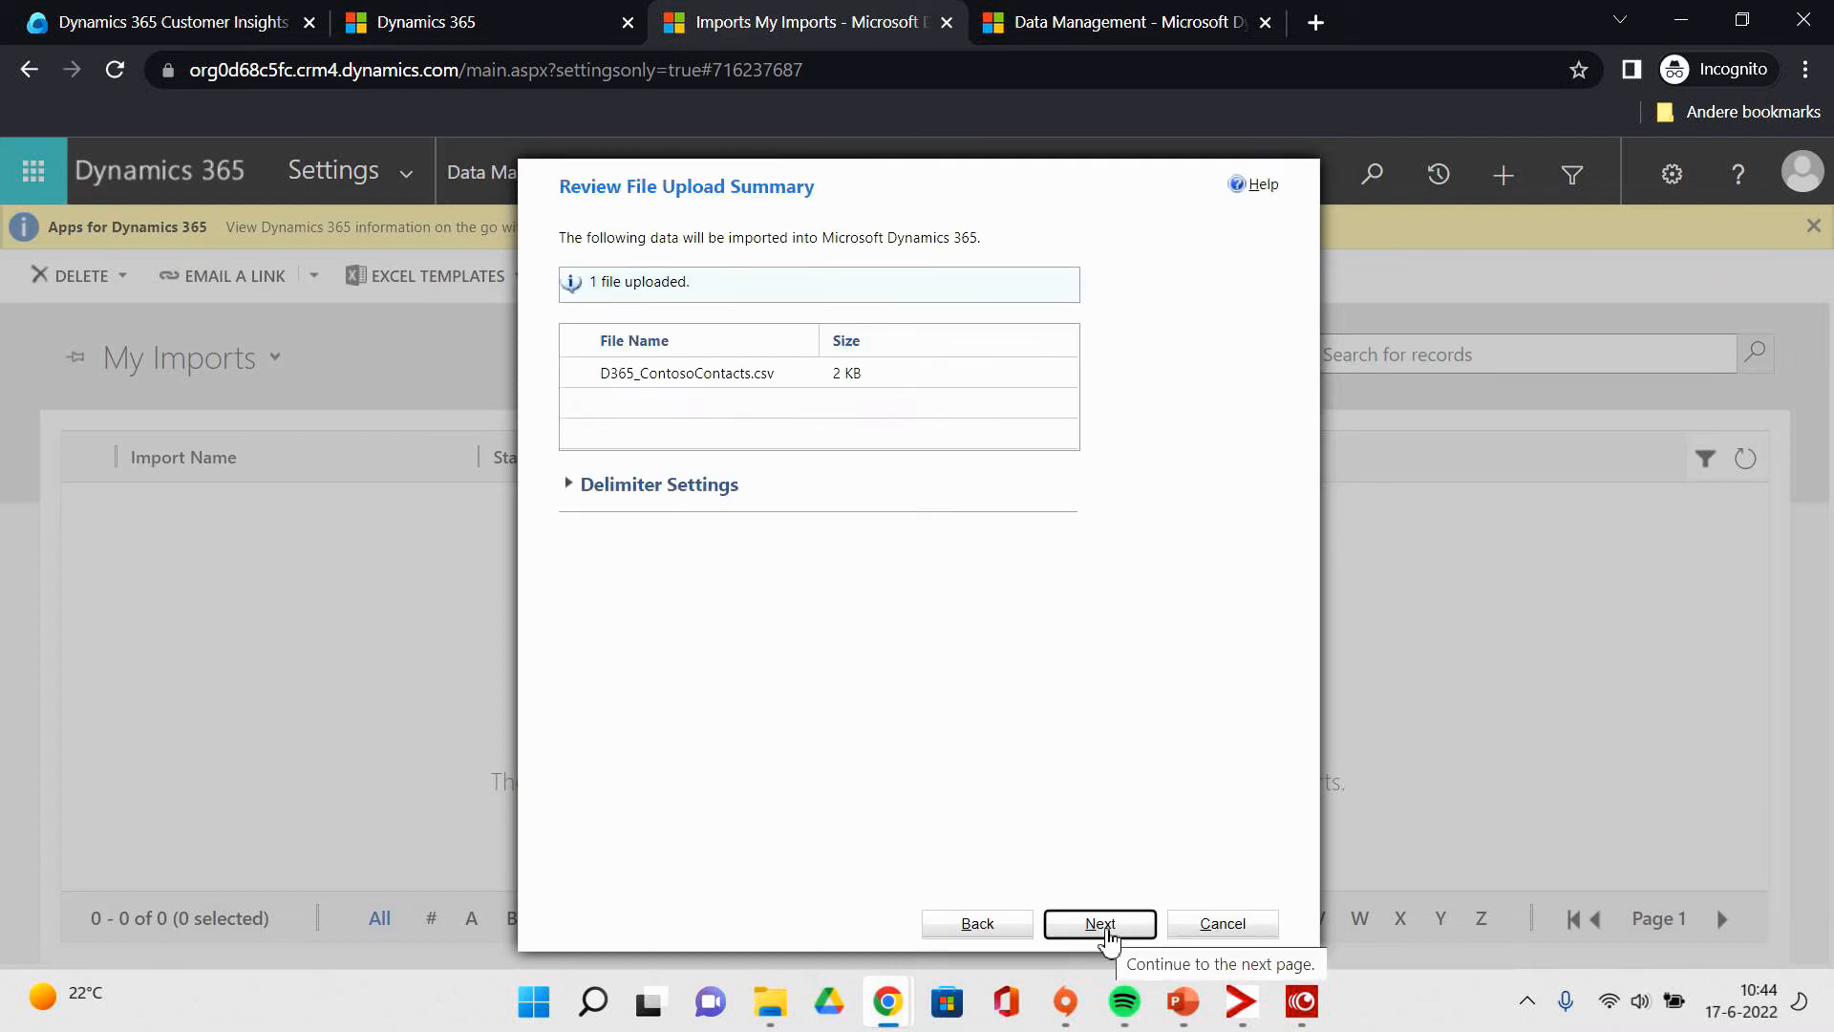
{"action": "left_click", "coordinate": [1100, 924]}
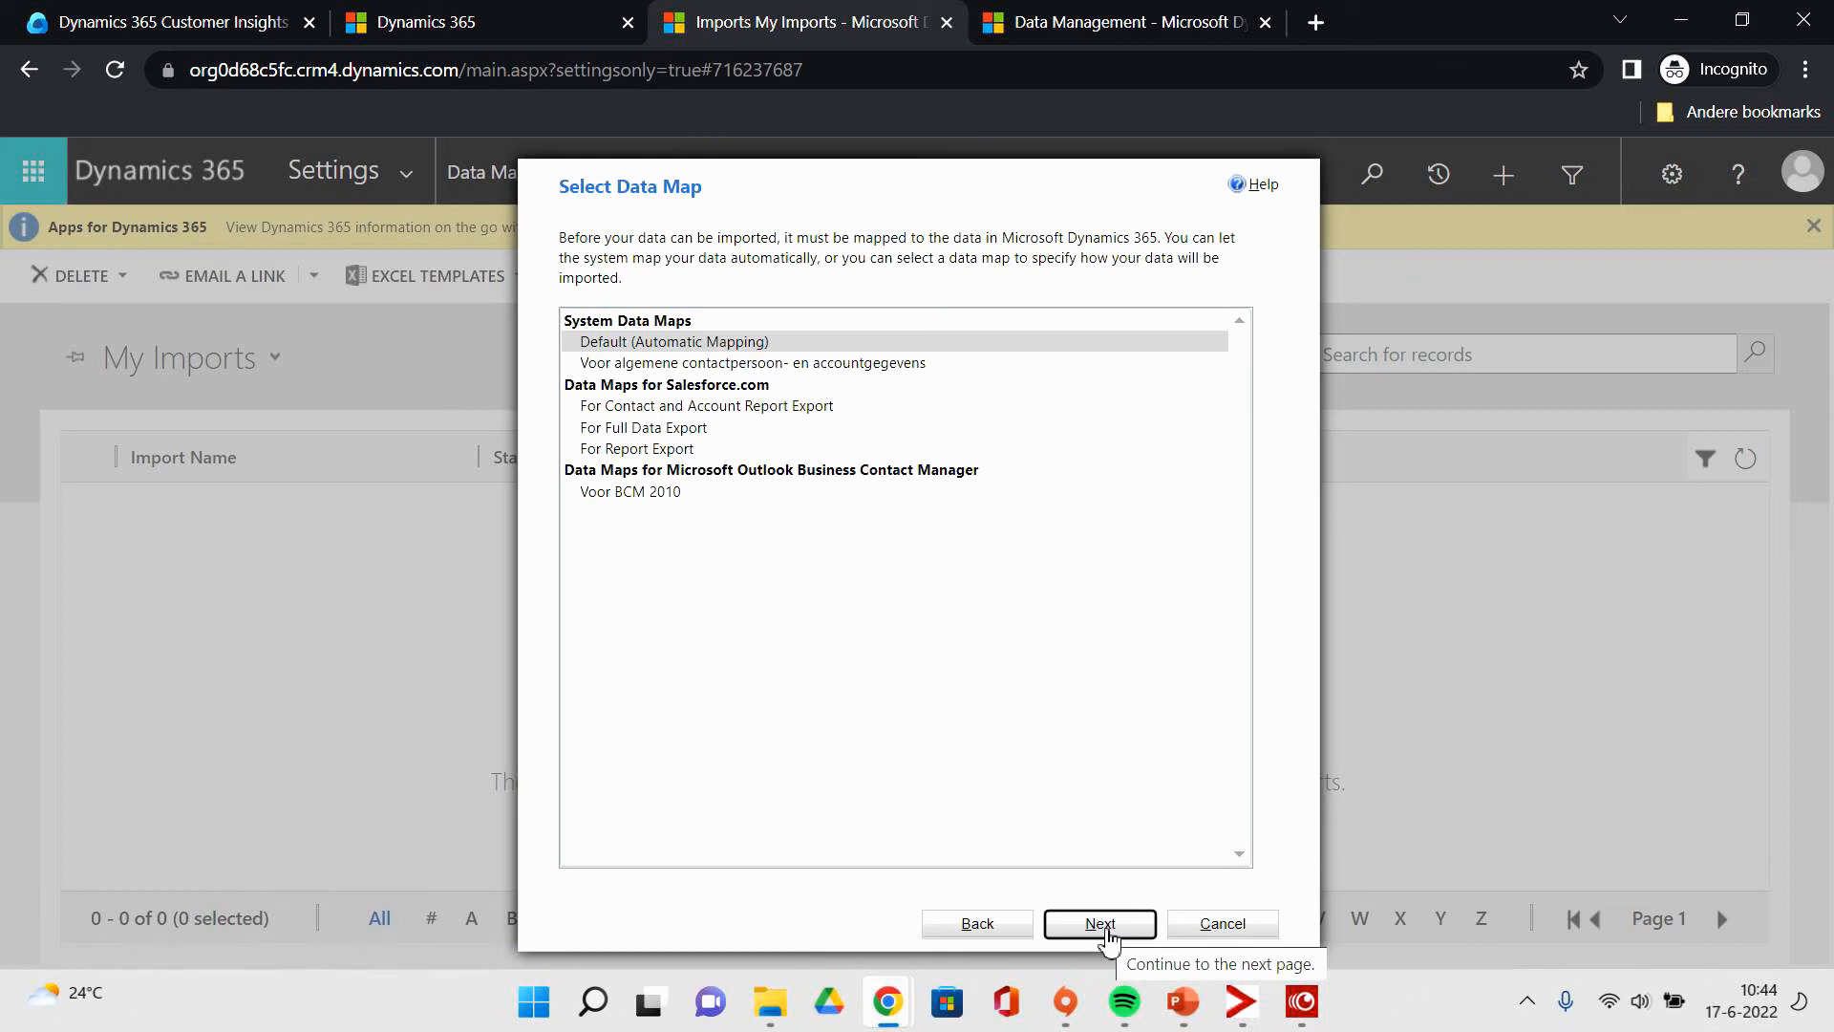
{"action": "left_click", "coordinate": [881, 371]}
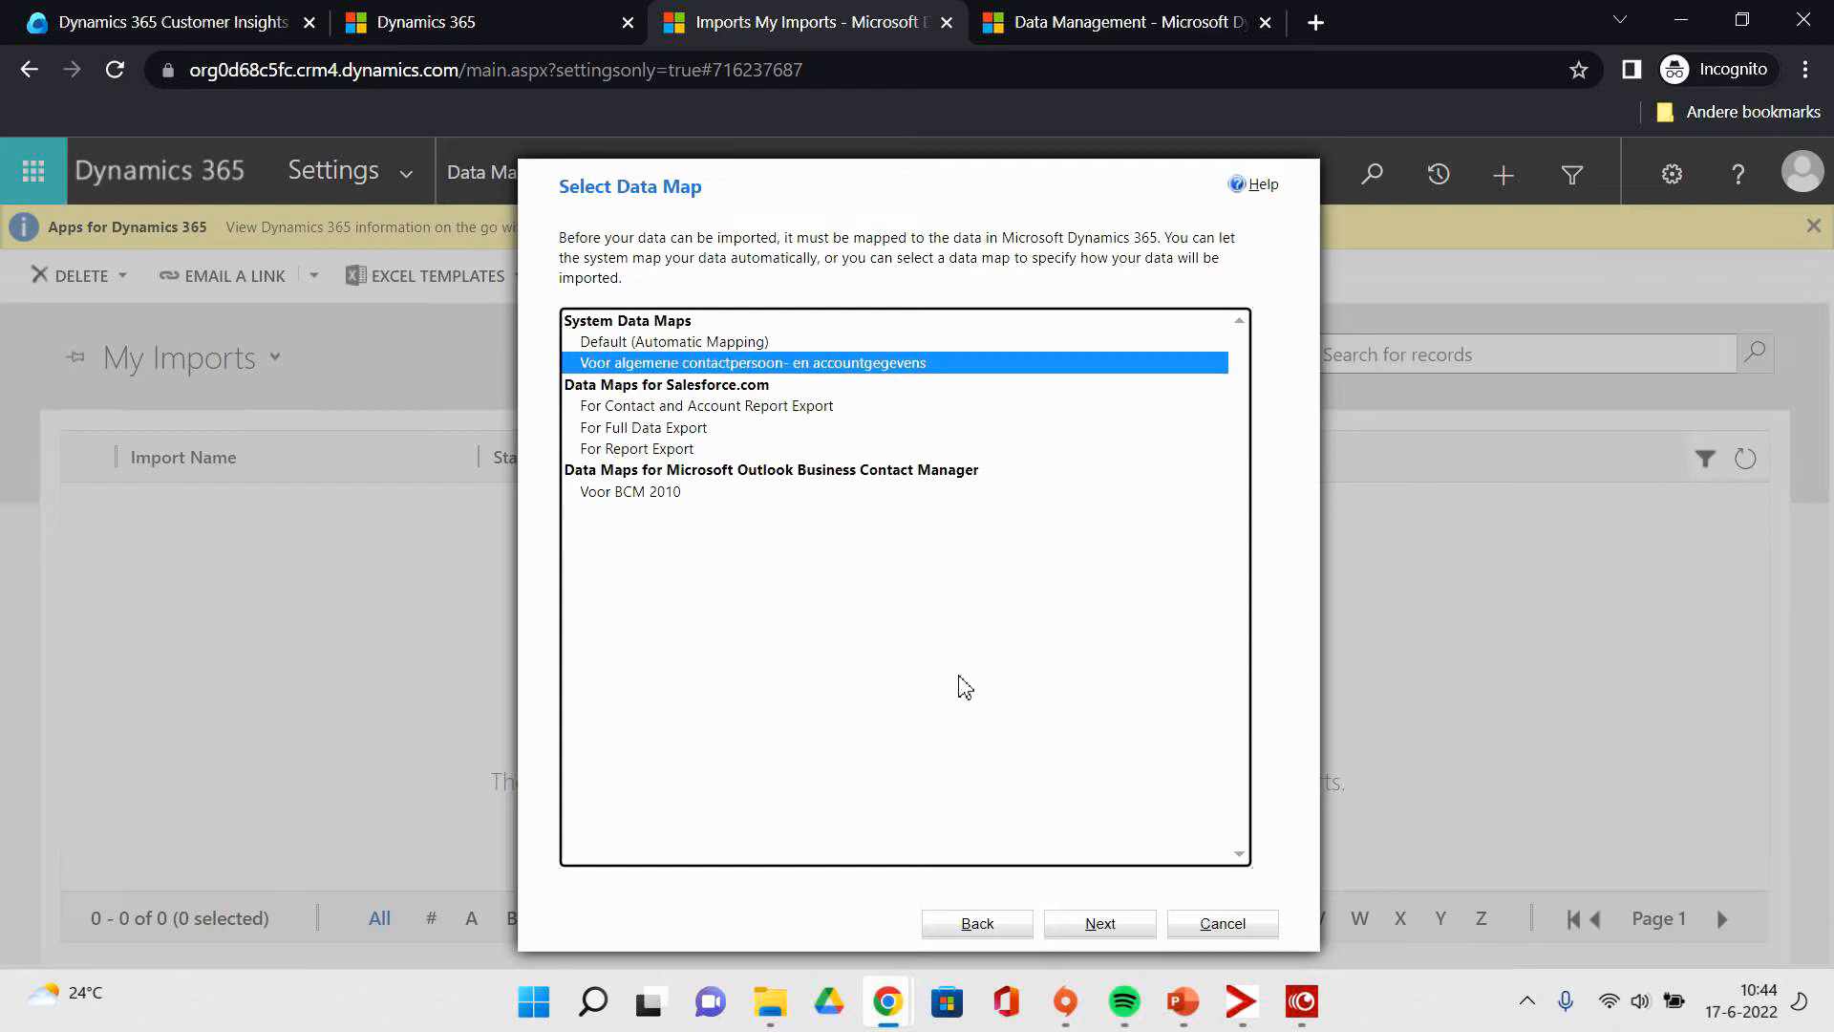
{"action": "left_click", "coordinate": [1105, 917]}
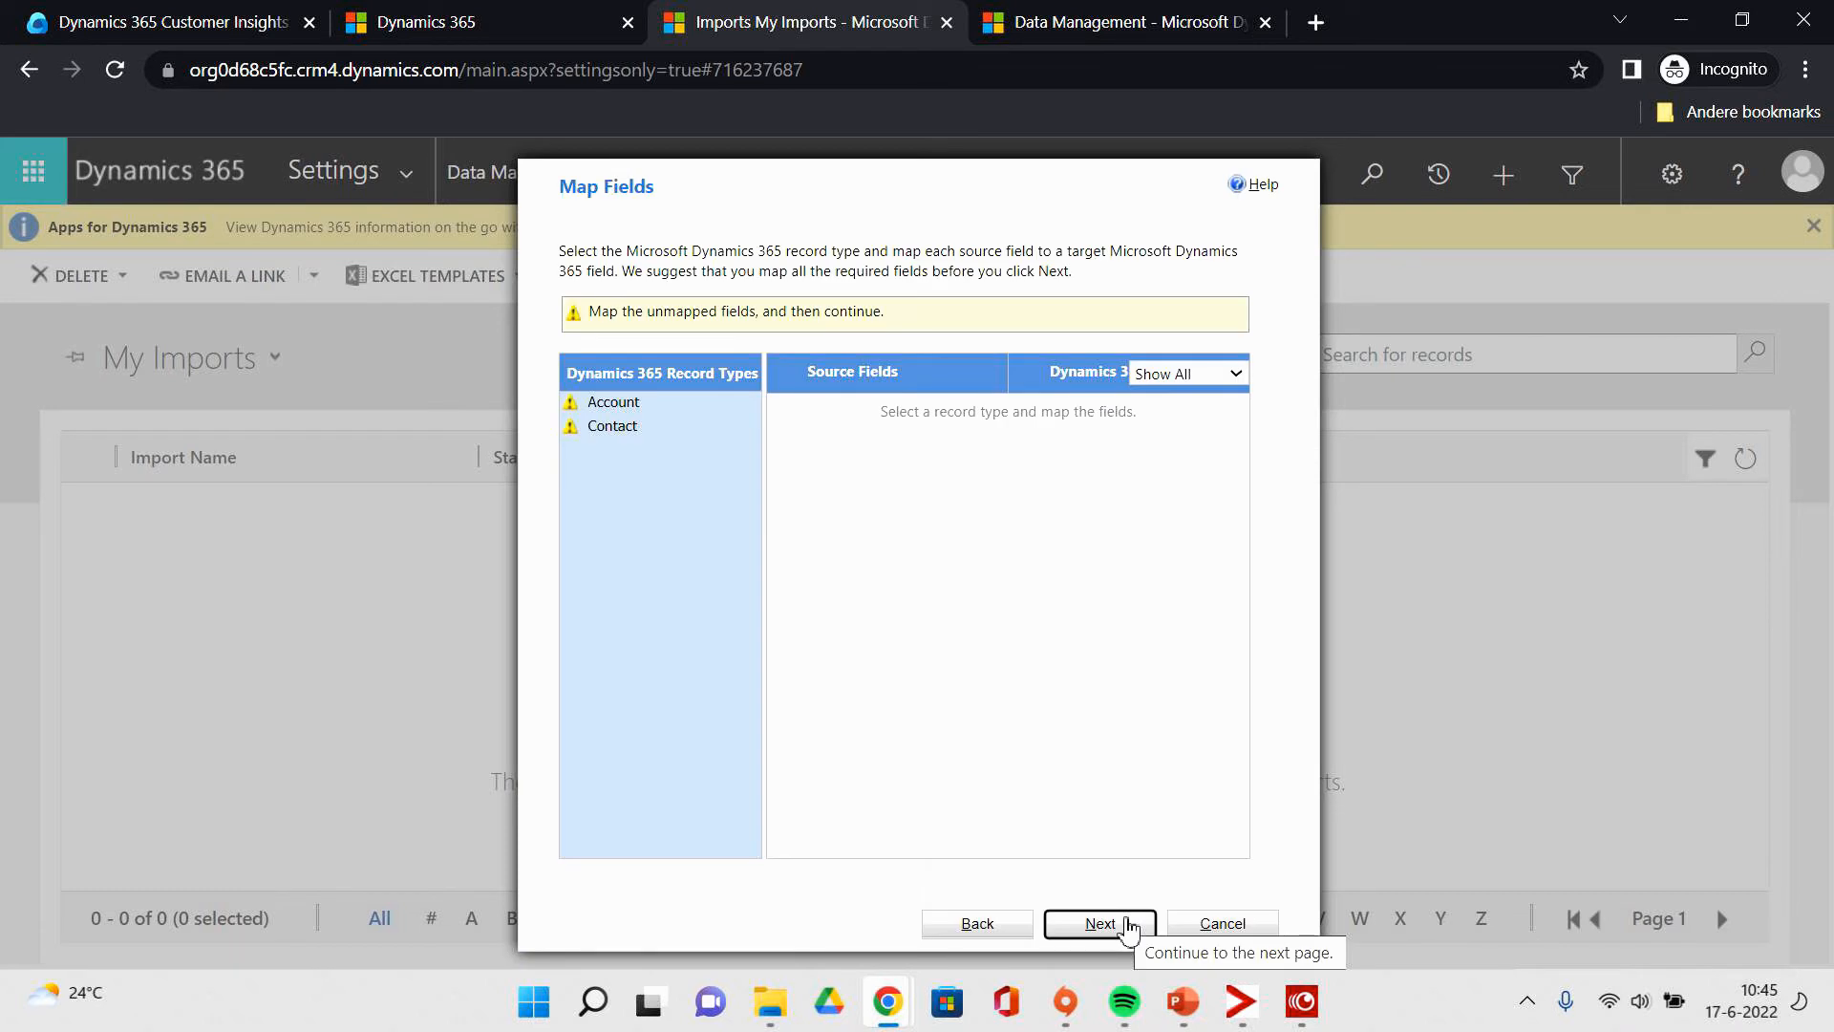
Review the Contact record type's field mappings and proceed past the mapping summary, ignoring unmapped fields.
{"action": "left_click", "coordinate": [582, 436]}
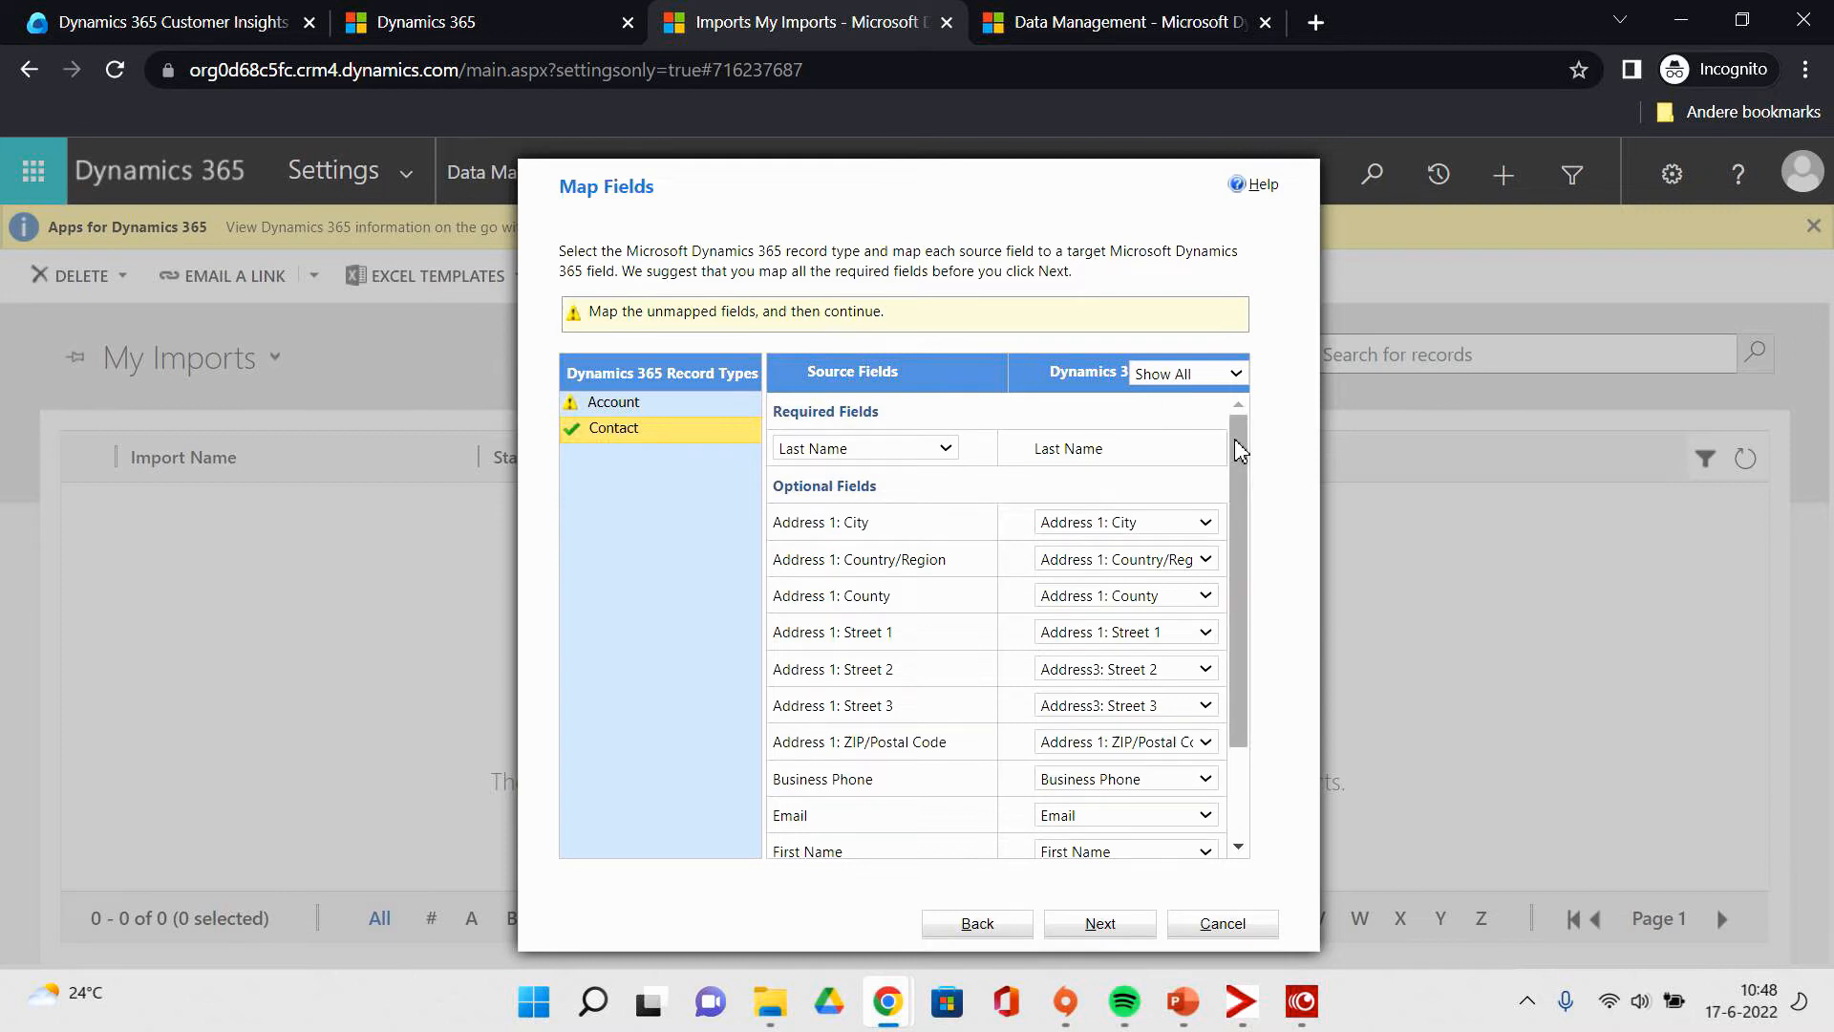
{"action": "left_click_drag", "start_coordinate": [1234, 438], "coordinate": [1258, 537]}
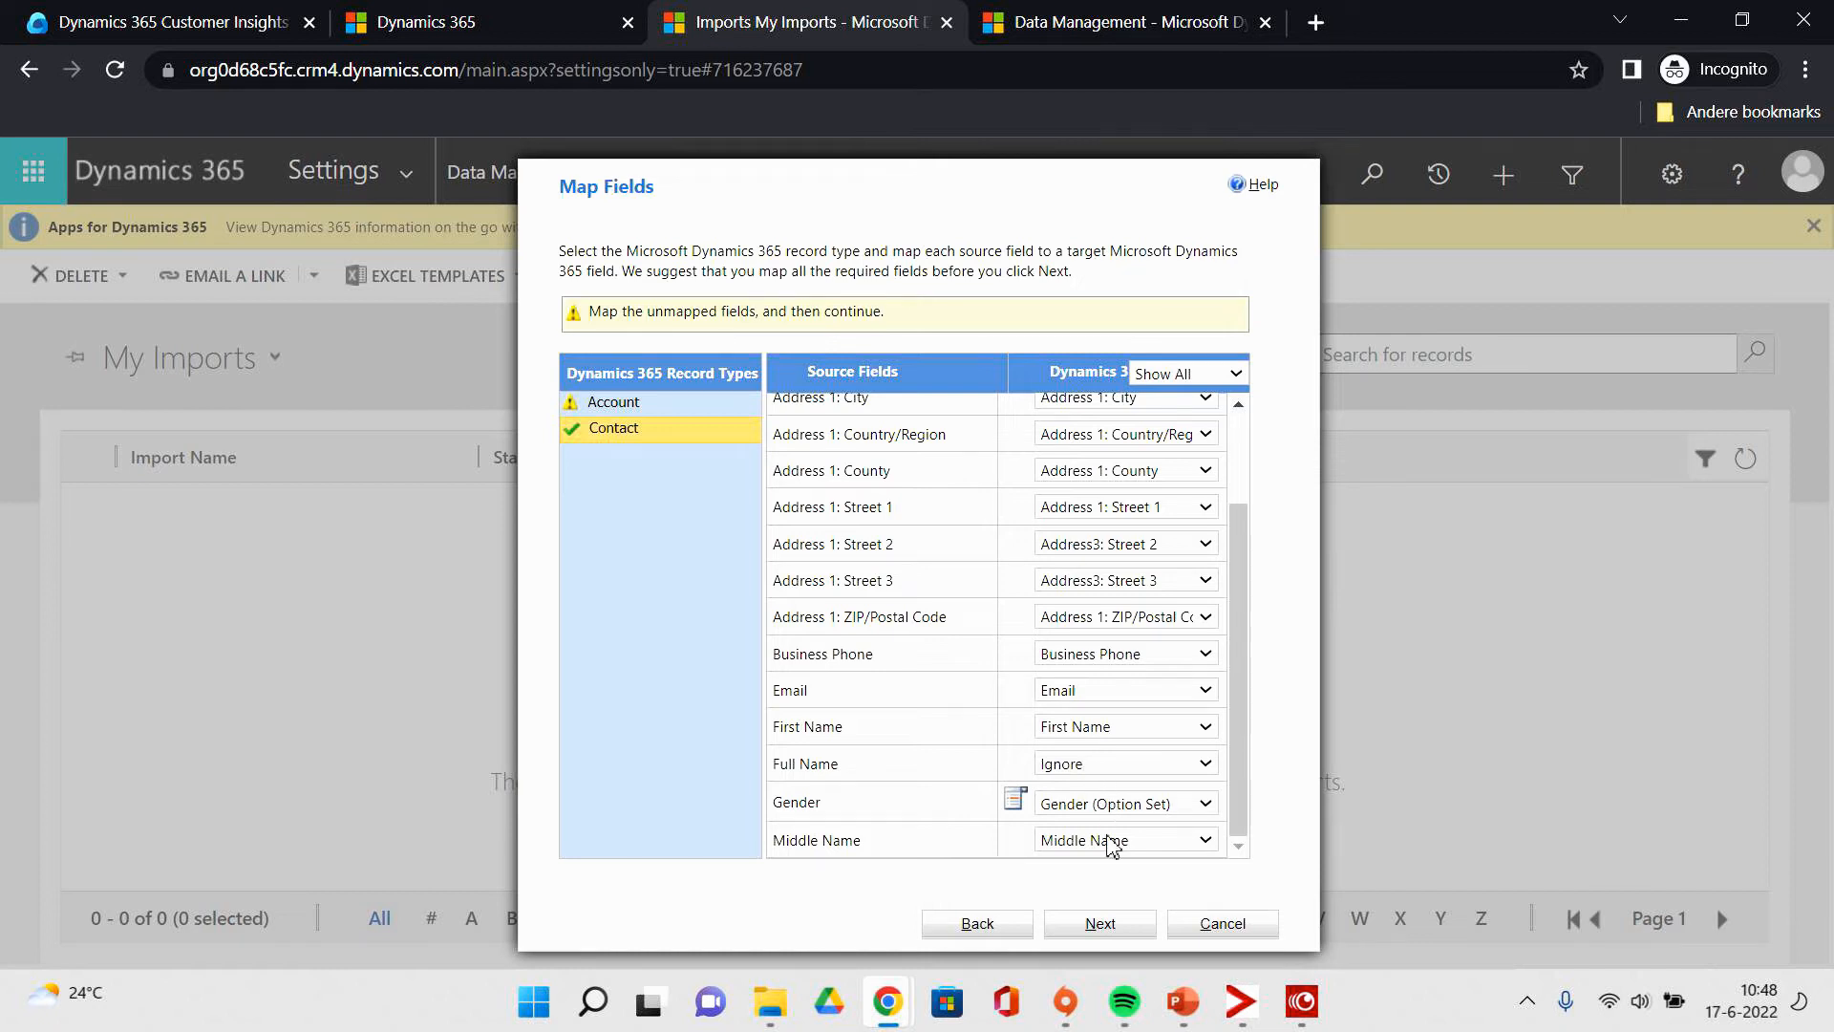
{"action": "left_click", "coordinate": [1096, 921]}
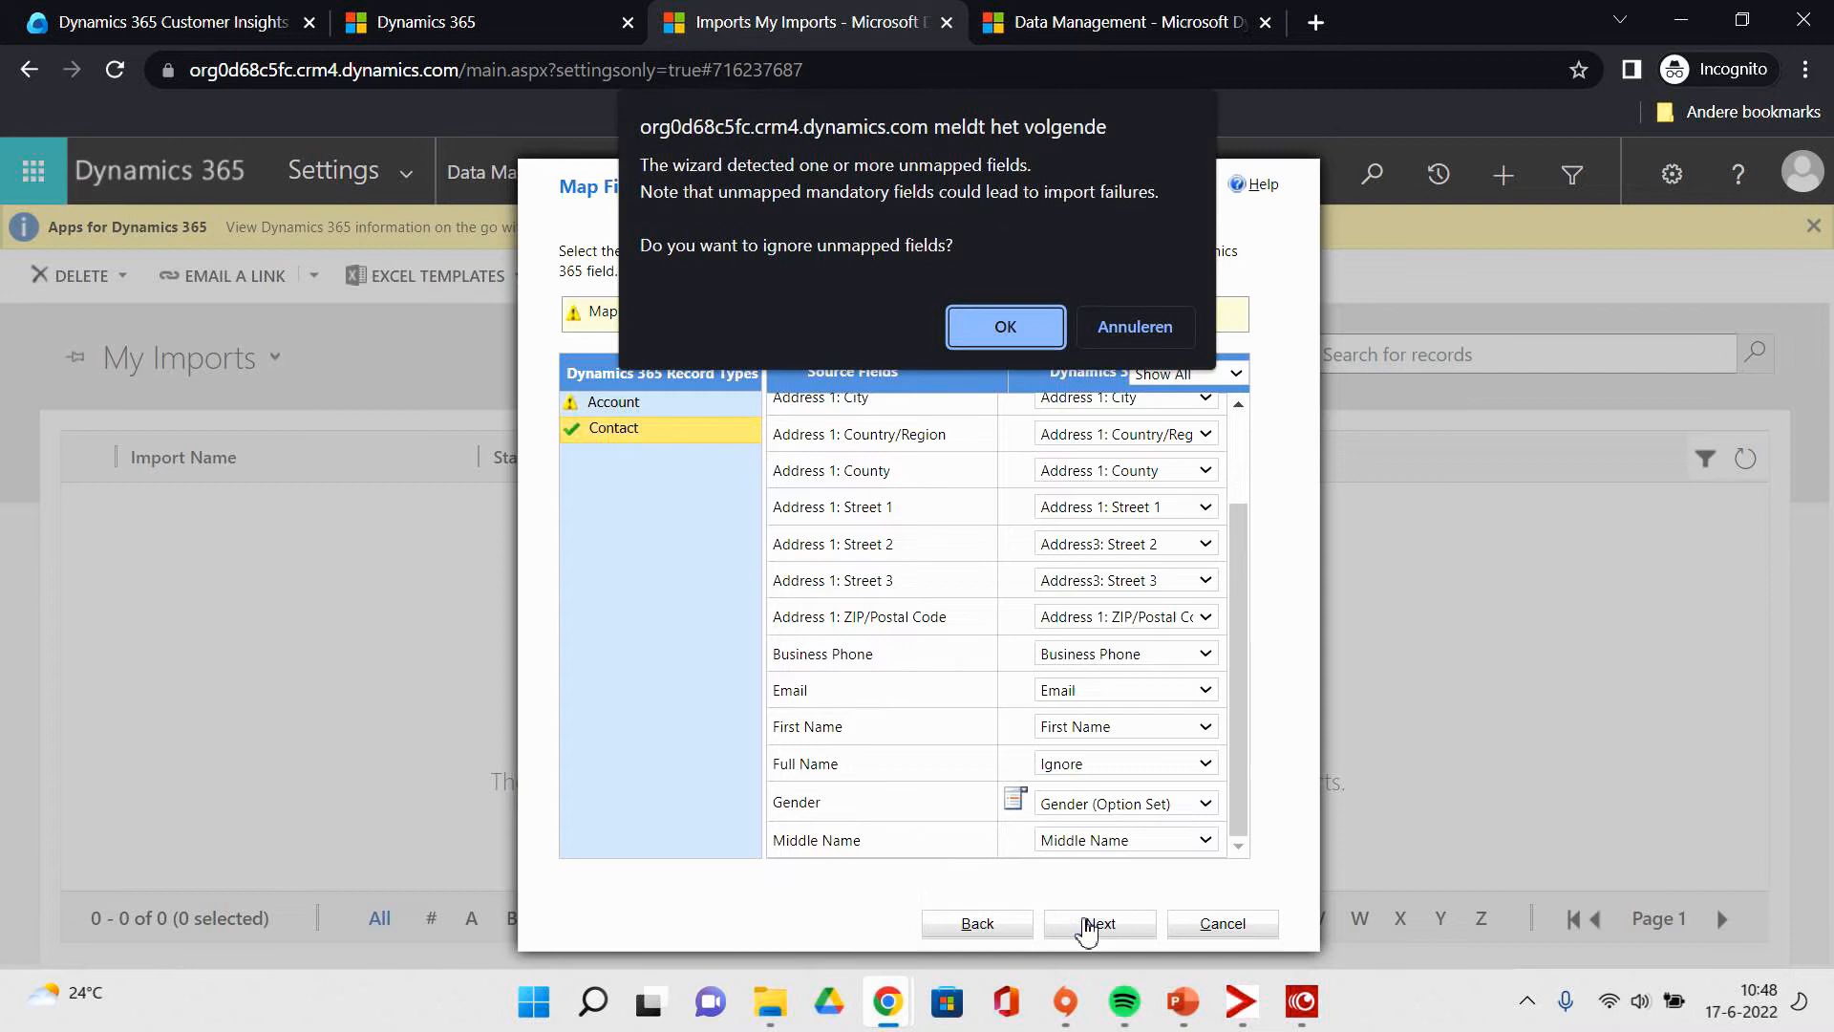
{"action": "left_click", "coordinate": [998, 328]}
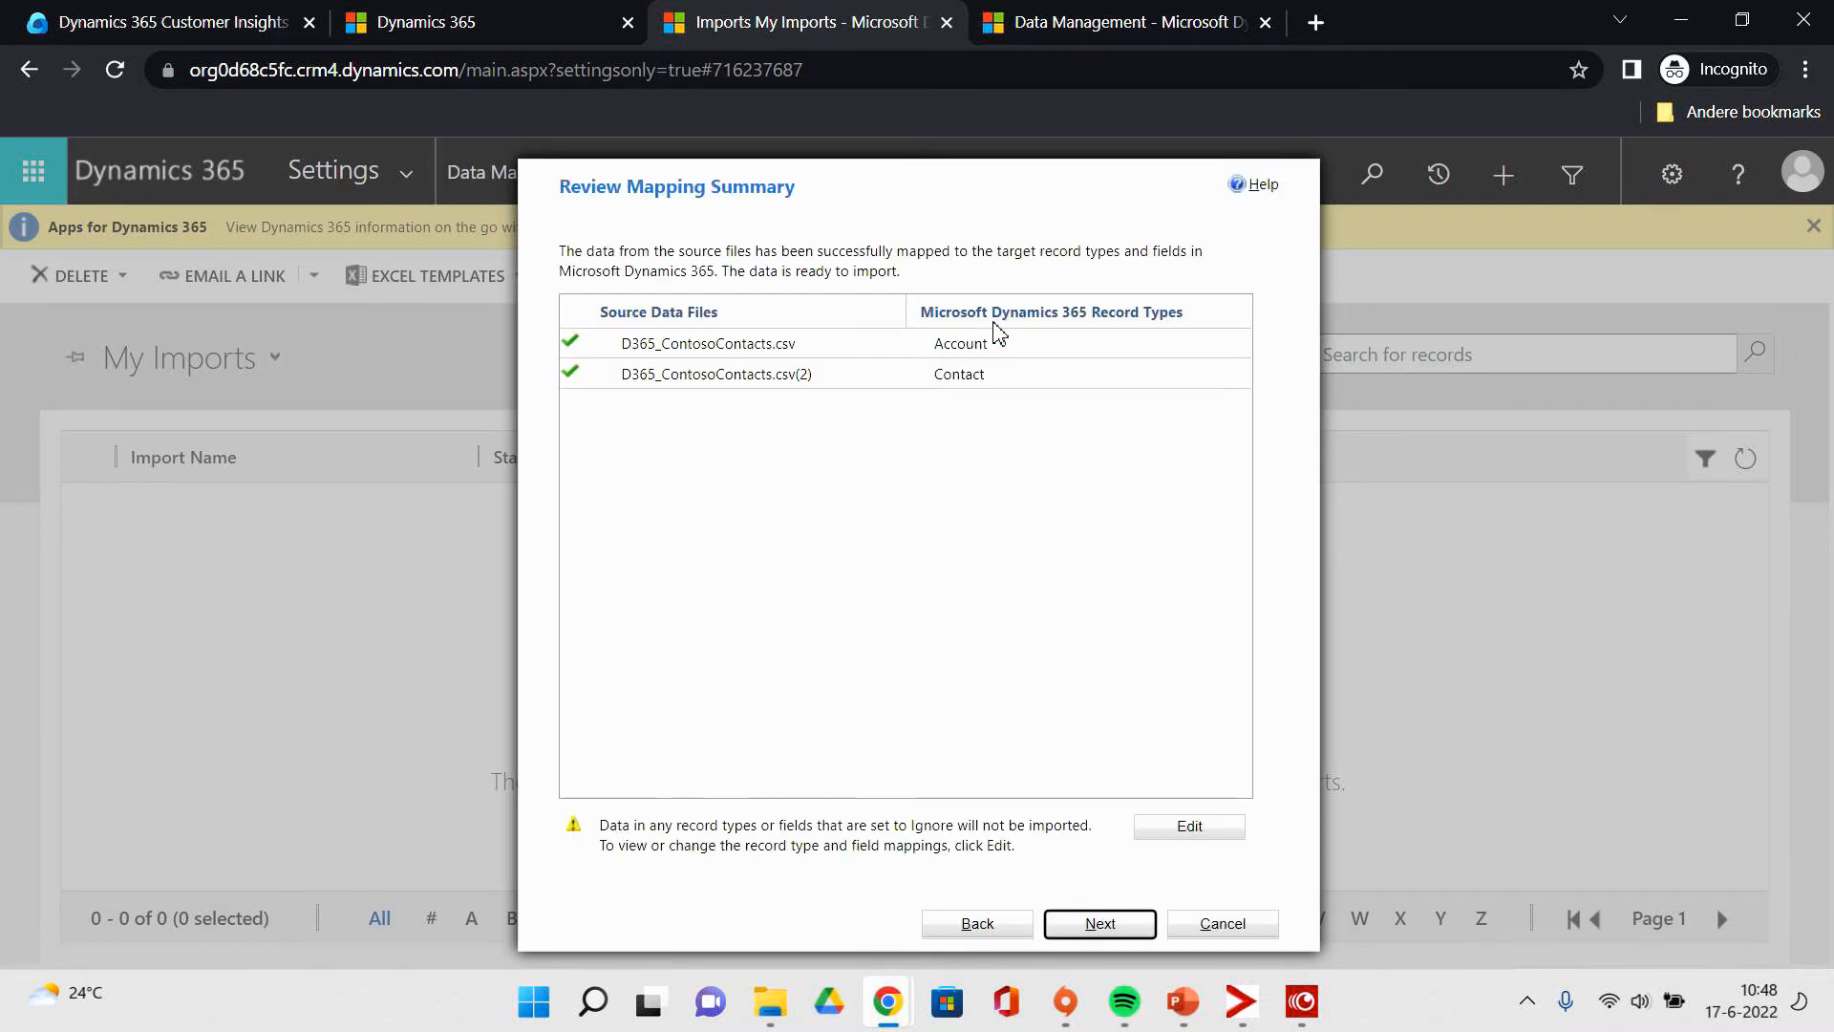
{"action": "left_click", "coordinate": [1127, 926]}
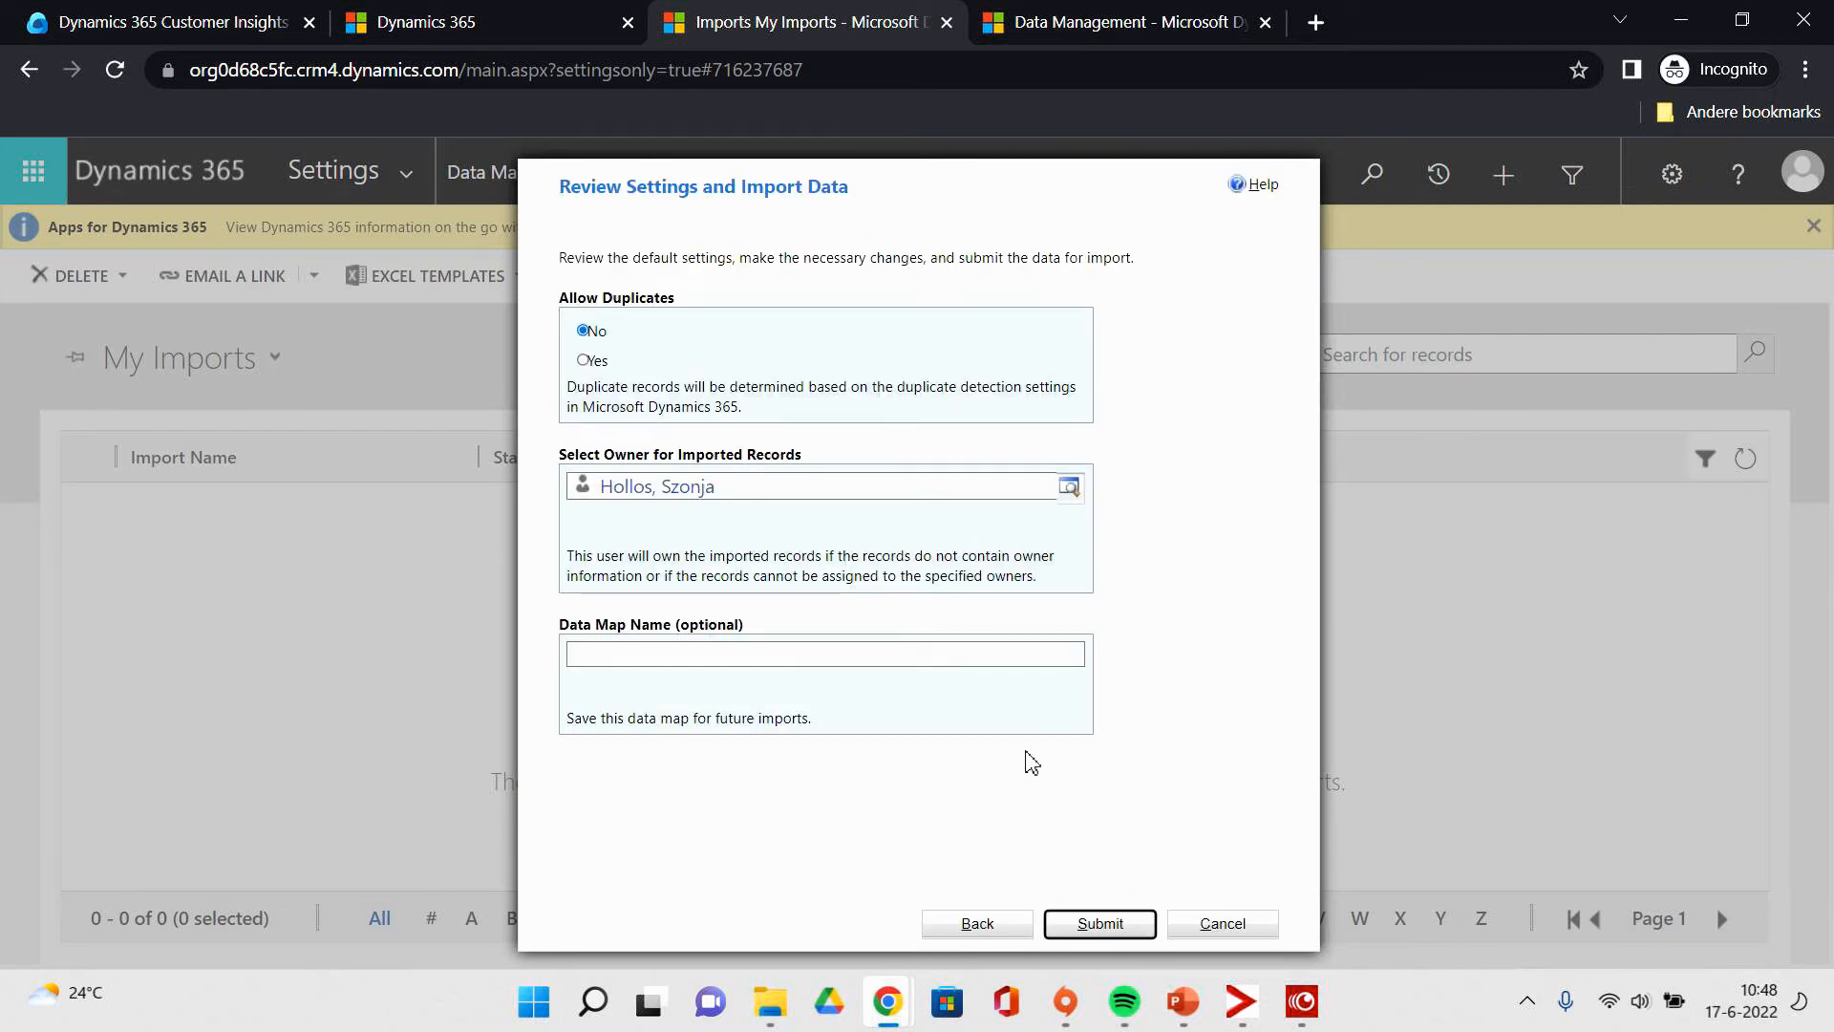
Set Allow Duplicates to Yes, submit the contacts import and finish the wizard.
{"action": "left_click", "coordinate": [586, 363]}
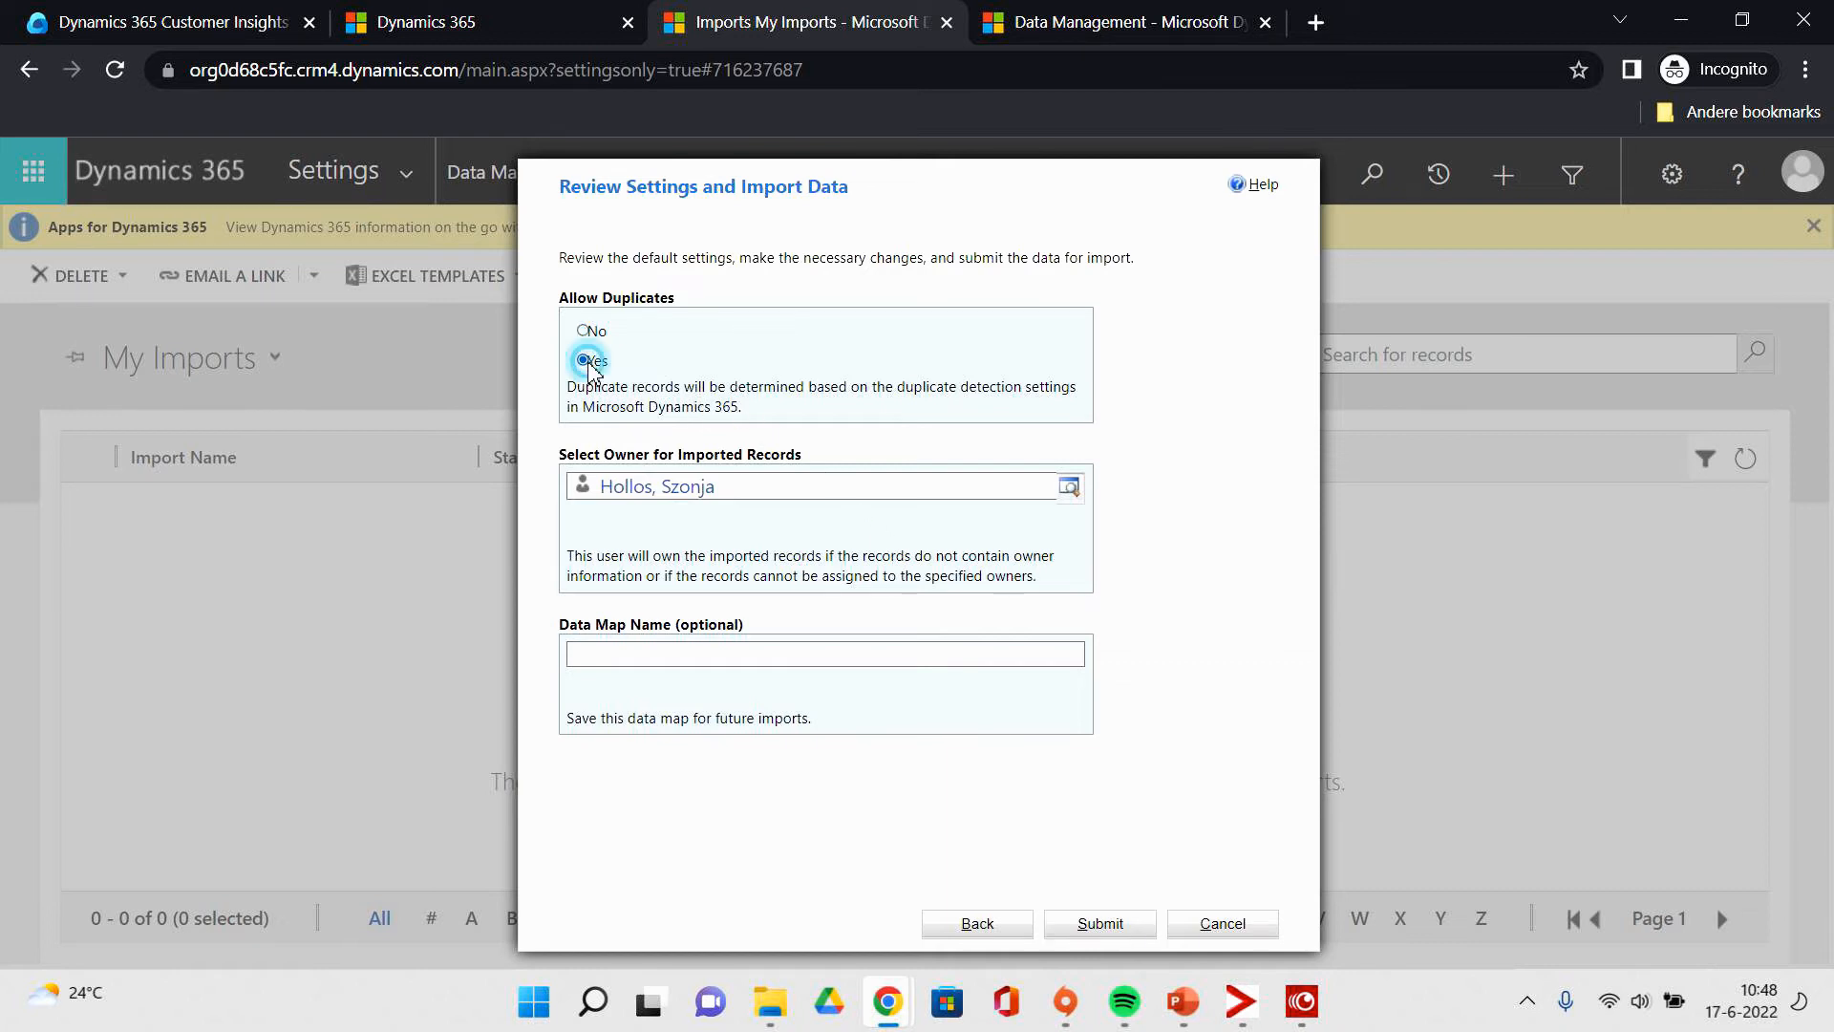
{"action": "left_click", "coordinate": [1111, 926]}
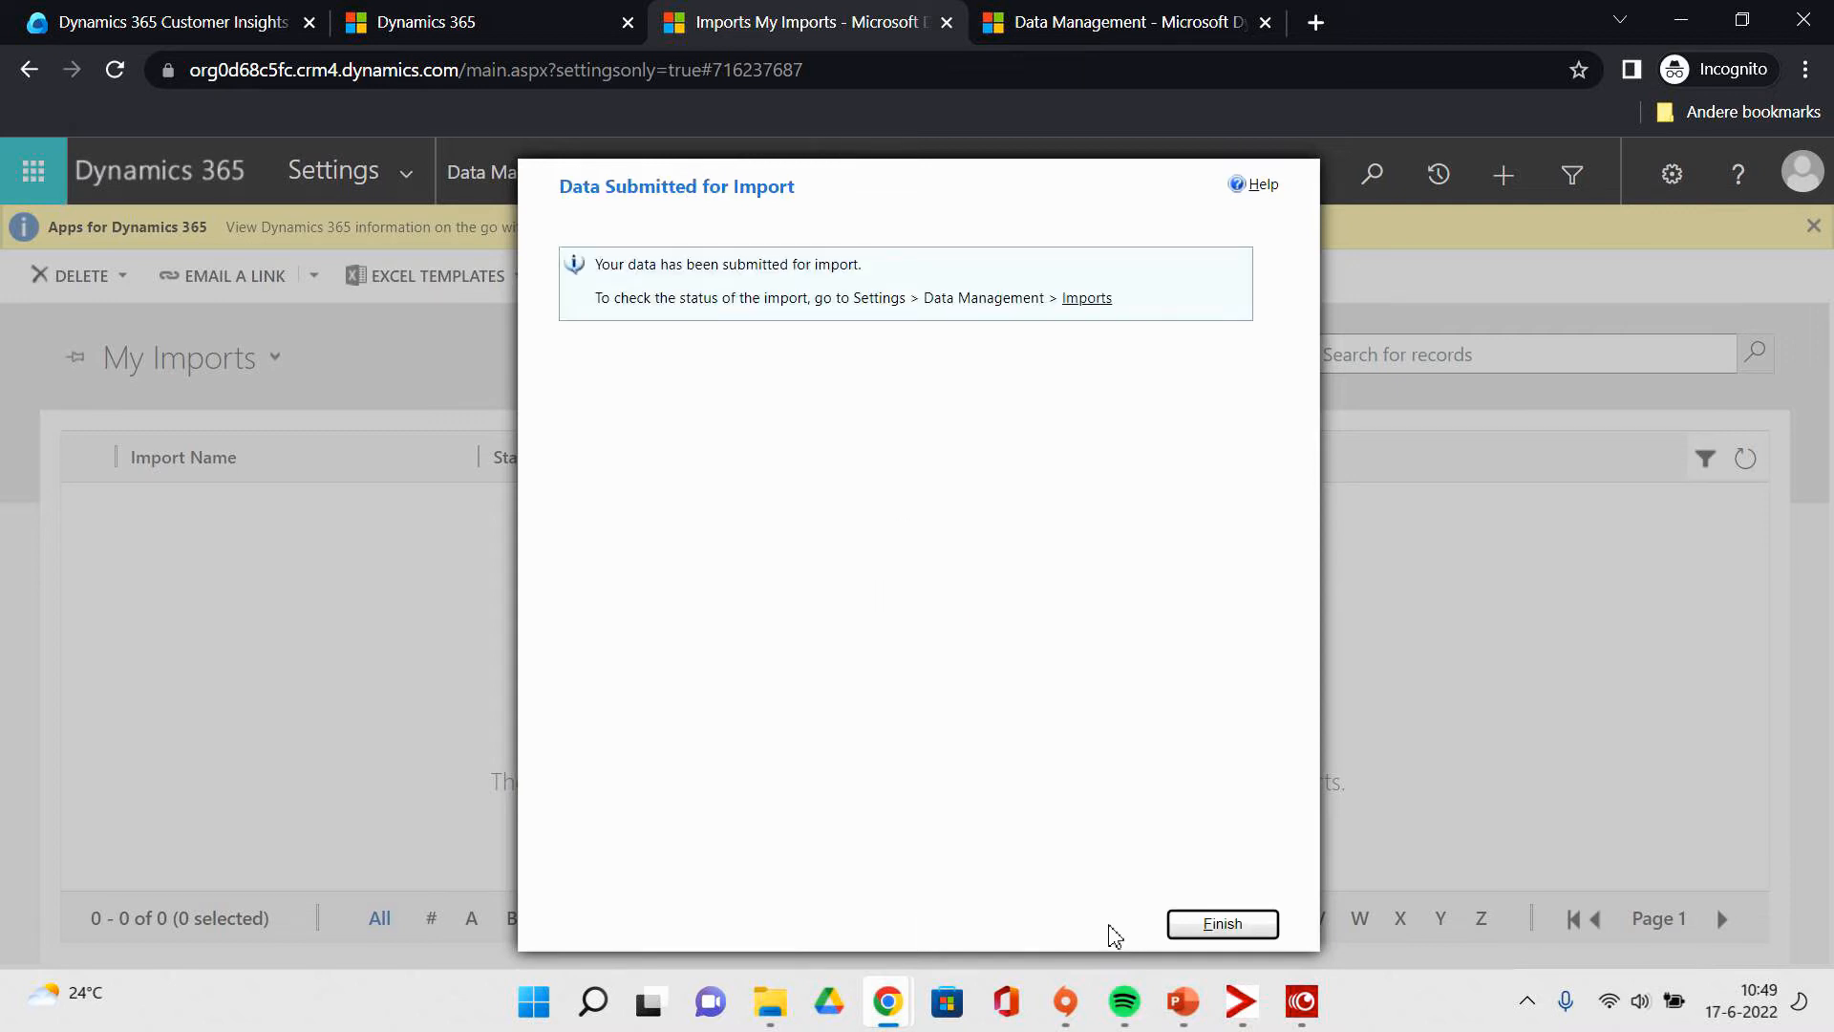
{"action": "left_click", "coordinate": [1201, 923]}
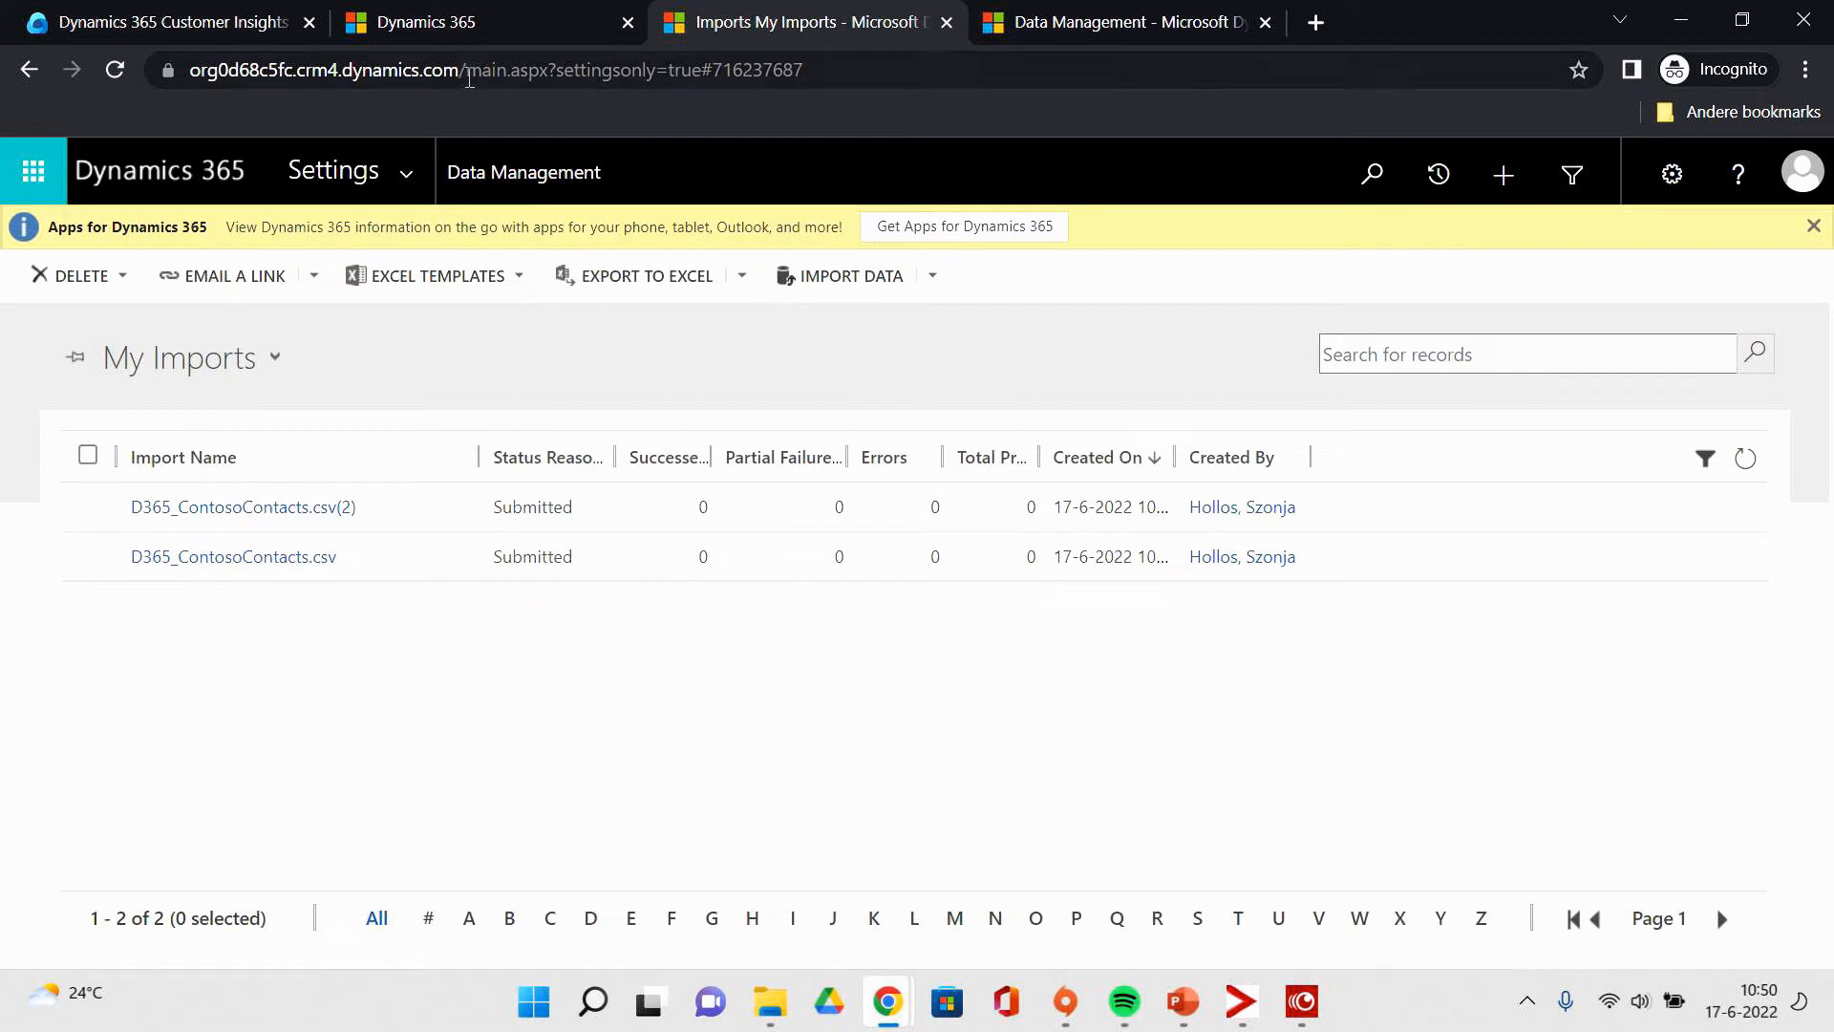
{"action": "left_click_drag", "start_coordinate": [465, 74], "coordinate": [129, 112]}
{"action": "key", "text": "ctrl+c"}
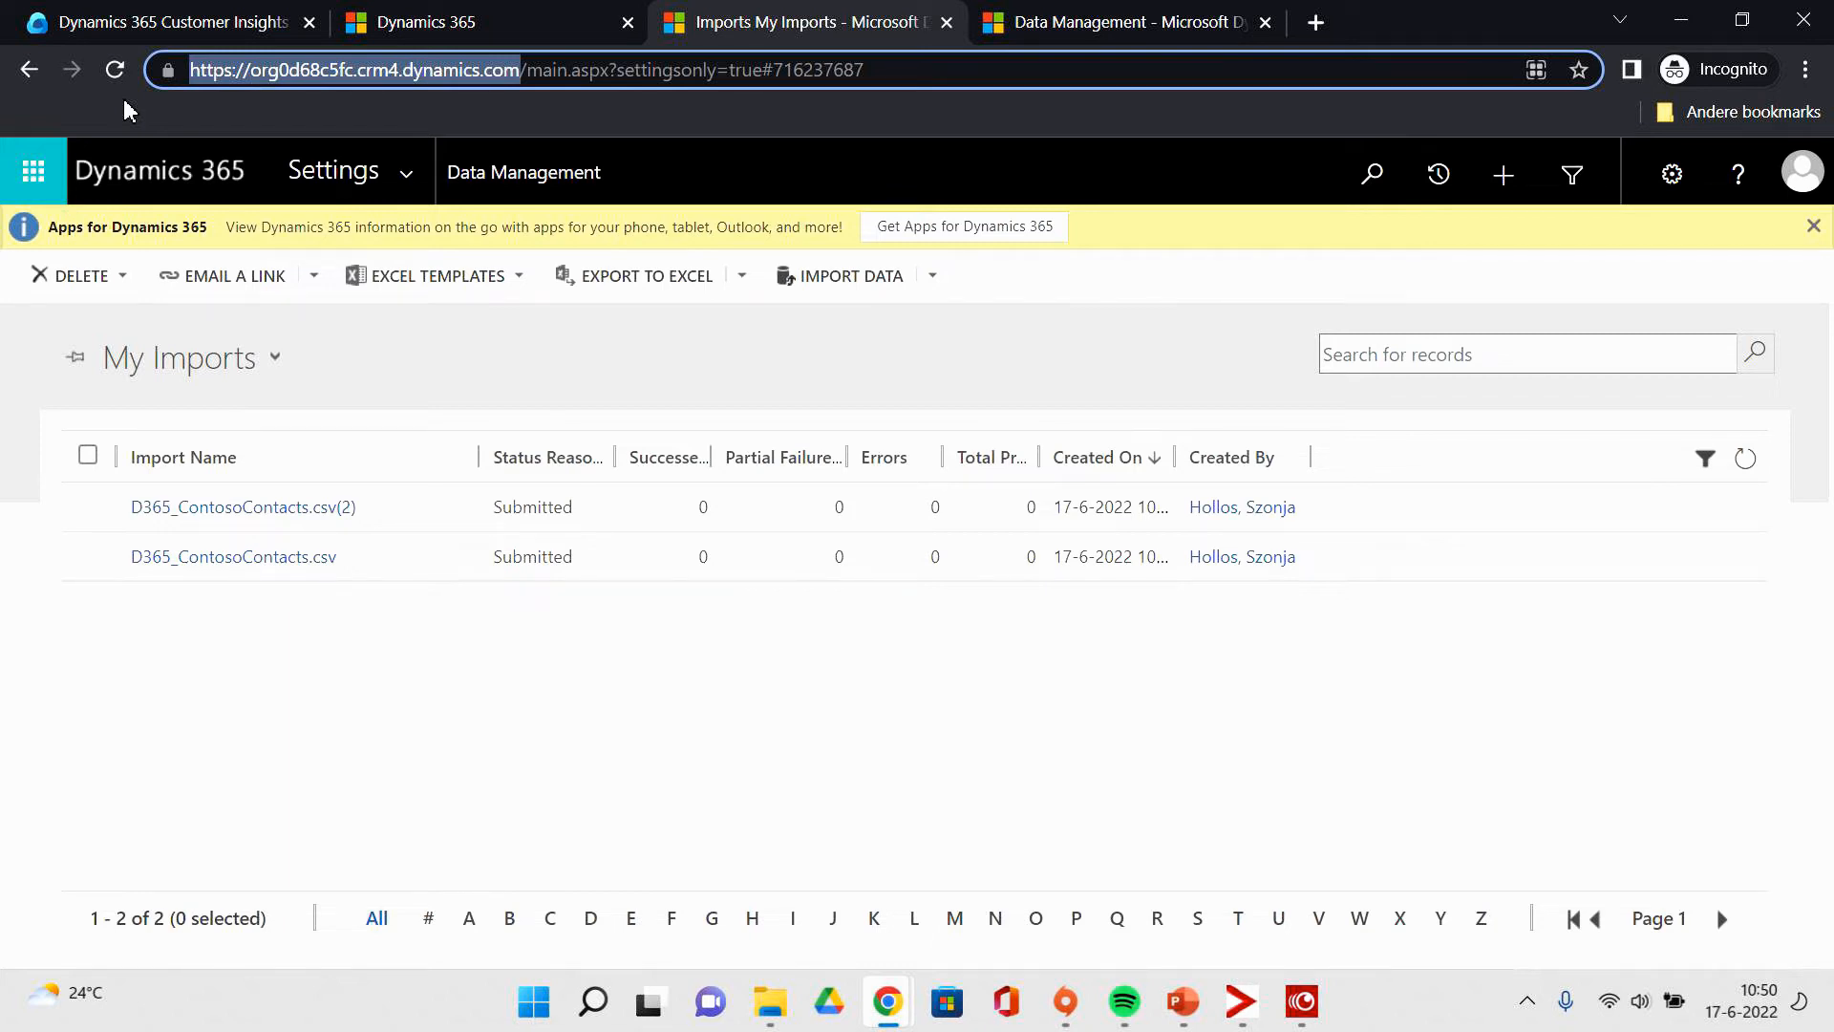
{"action": "left_click", "coordinate": [159, 36]}
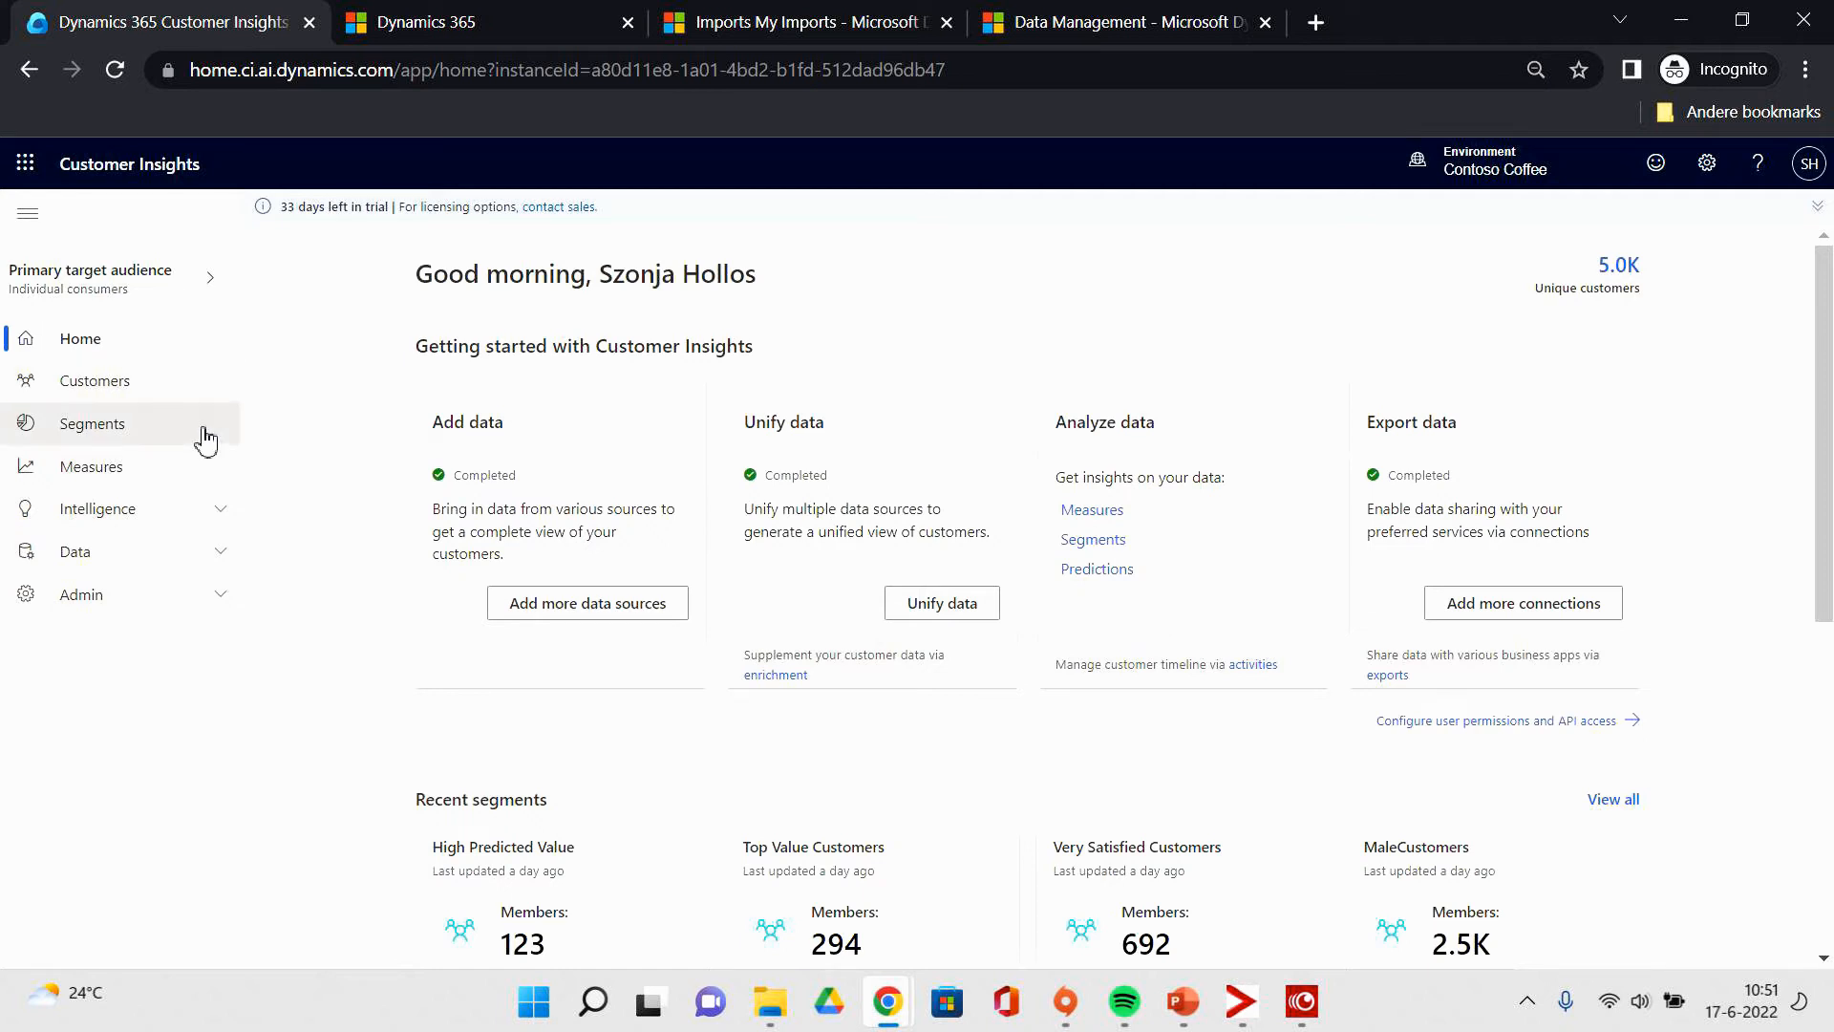
Start adding a new data source in Customer Insights with Microsoft Dataverse as the import method.
{"action": "left_click", "coordinate": [172, 543]}
{"action": "left_click", "coordinate": [159, 585]}
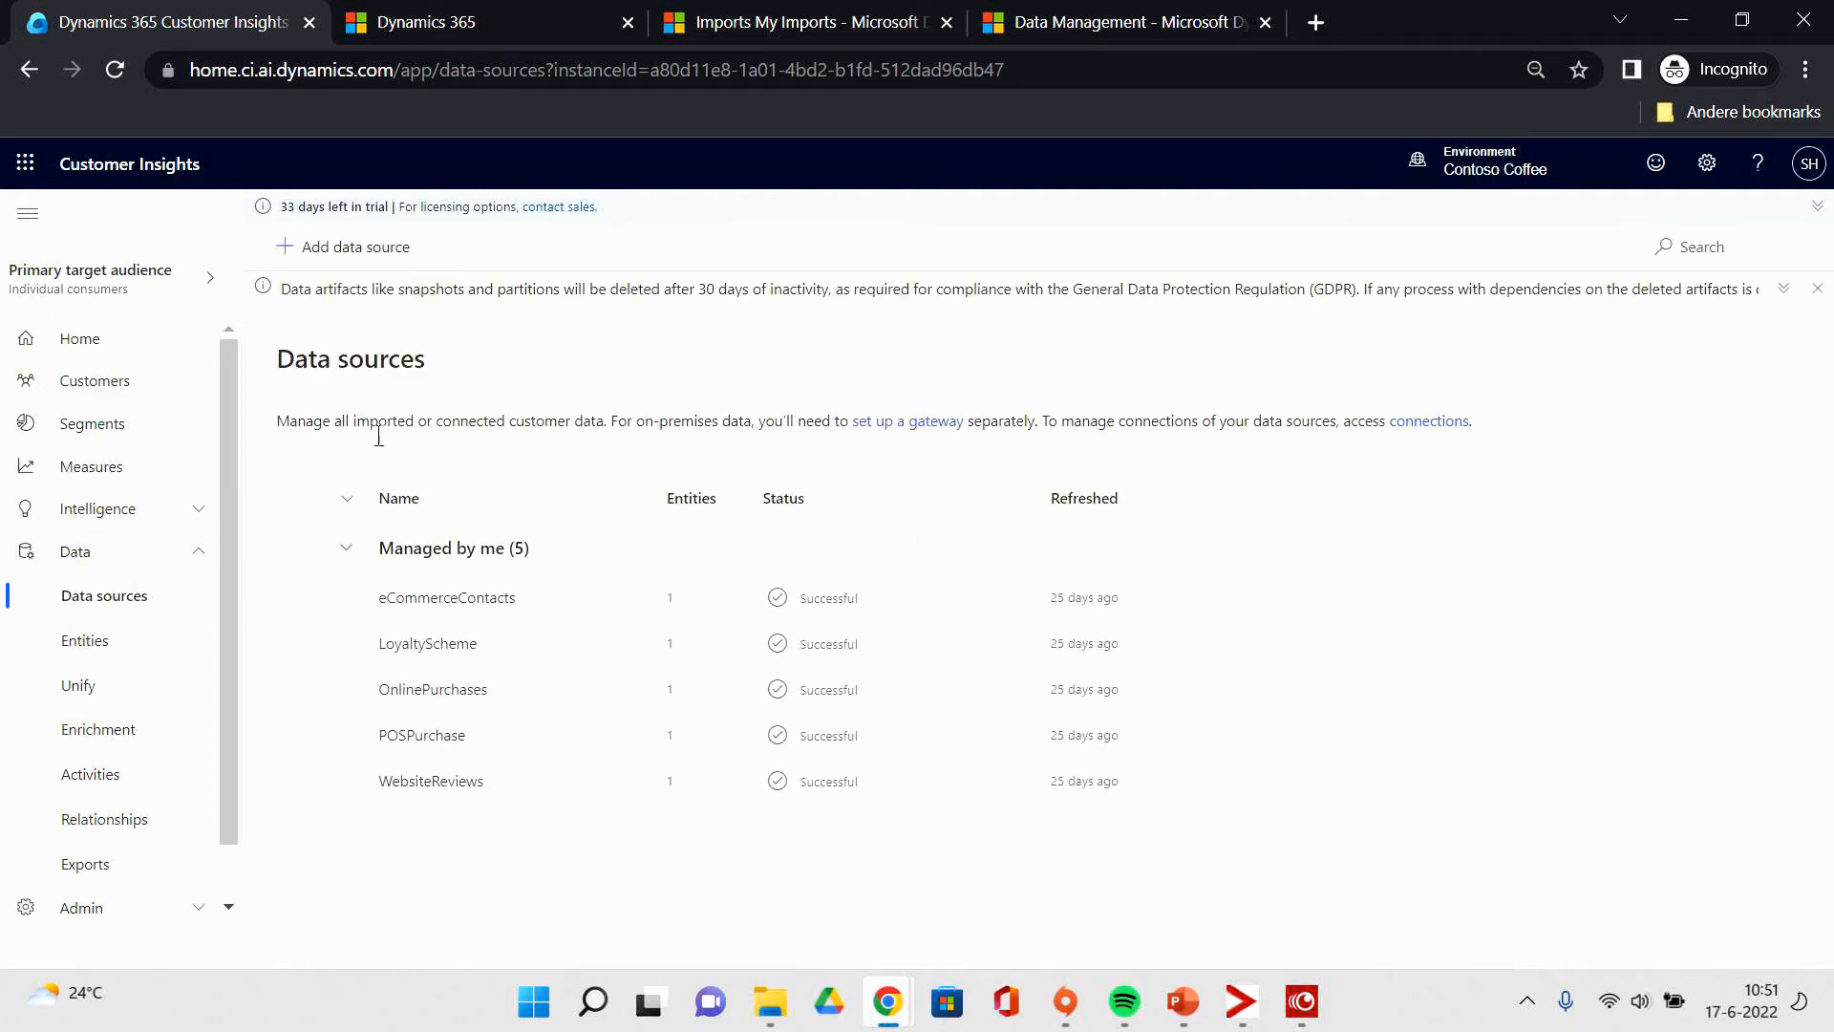
{"action": "left_click", "coordinate": [315, 245]}
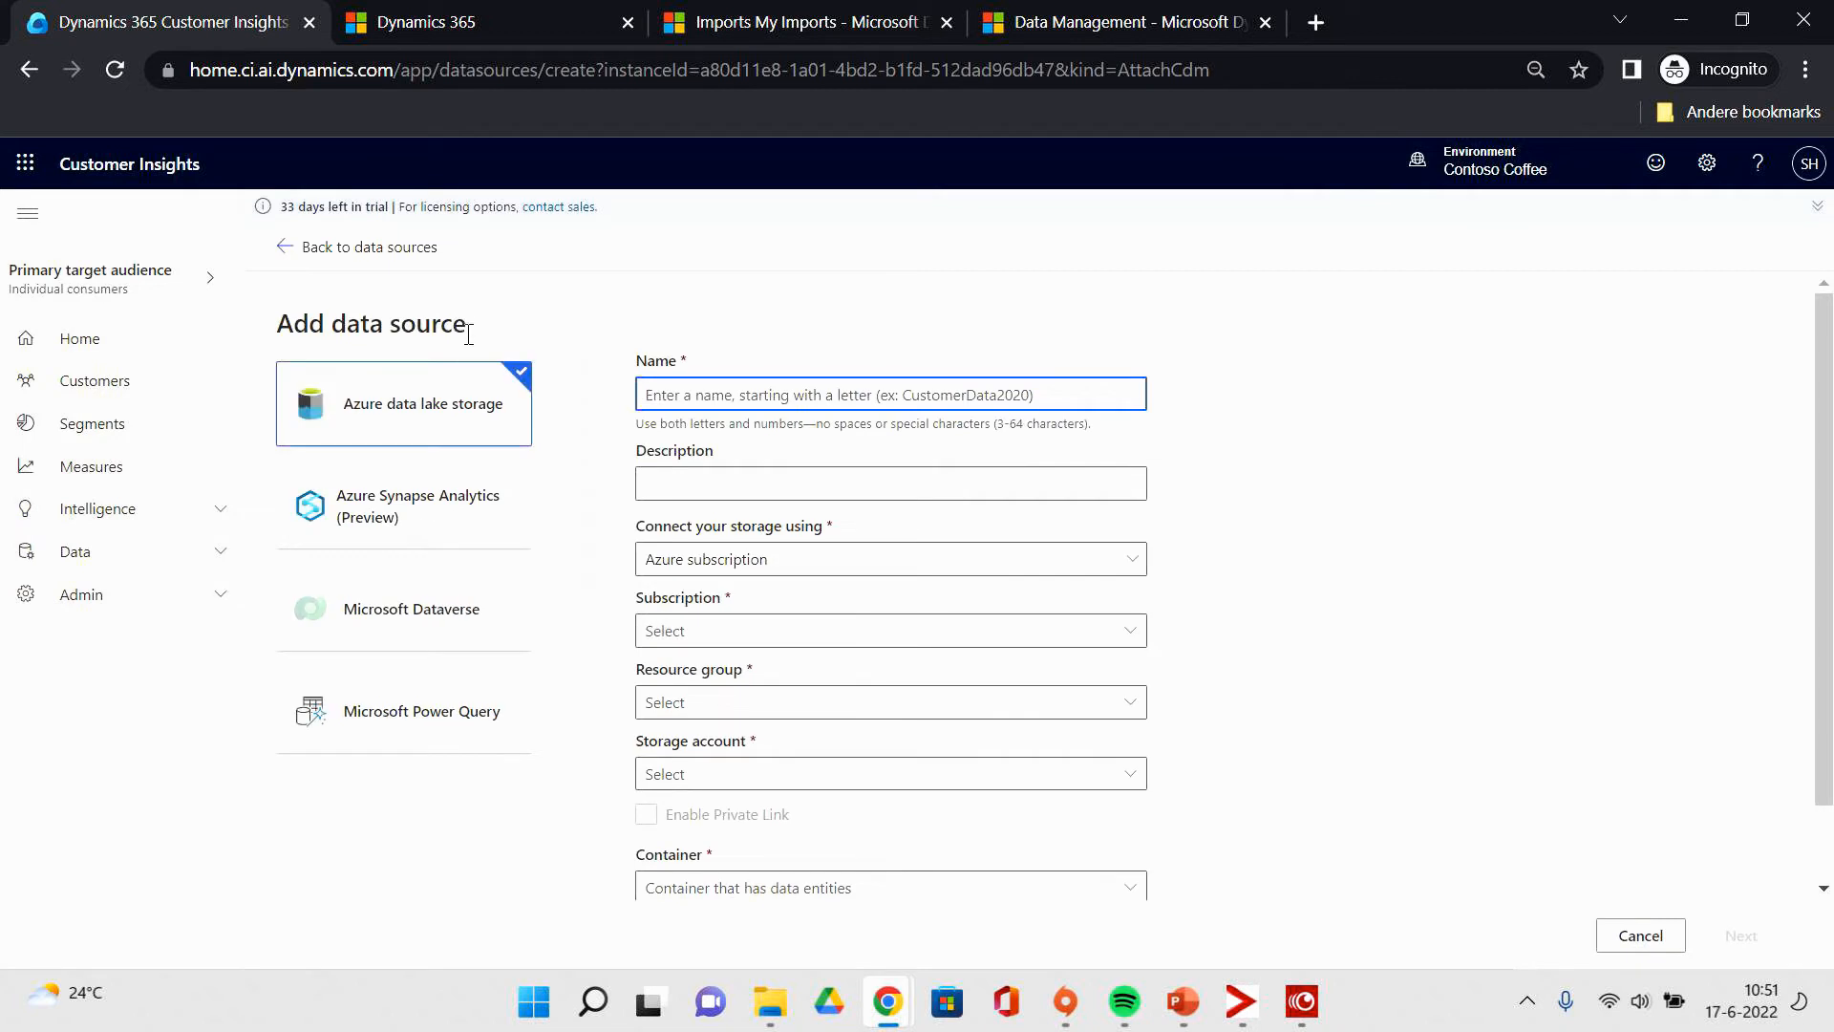
{"action": "left_click", "coordinate": [486, 622]}
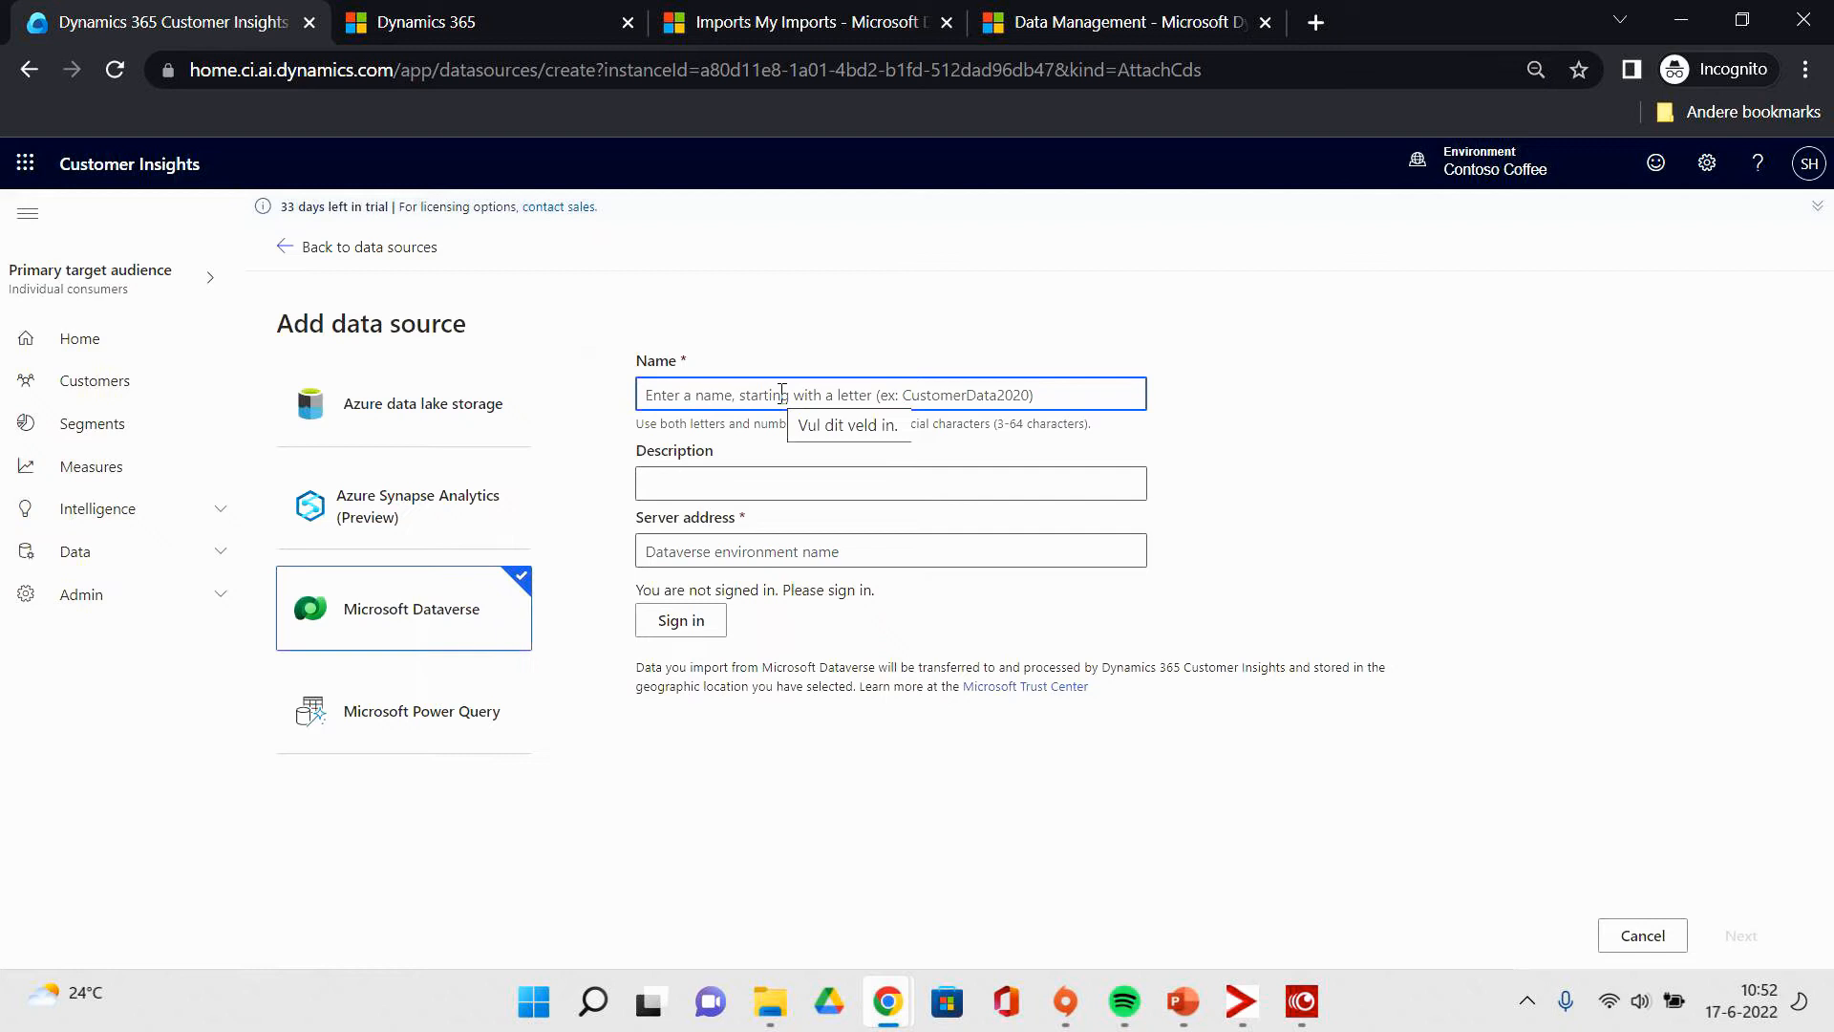
Name the data source D365Marketing, paste the copied URL as server address, sign in and continue to entity selection.
{"action": "type", "text": "D365Marketing"}
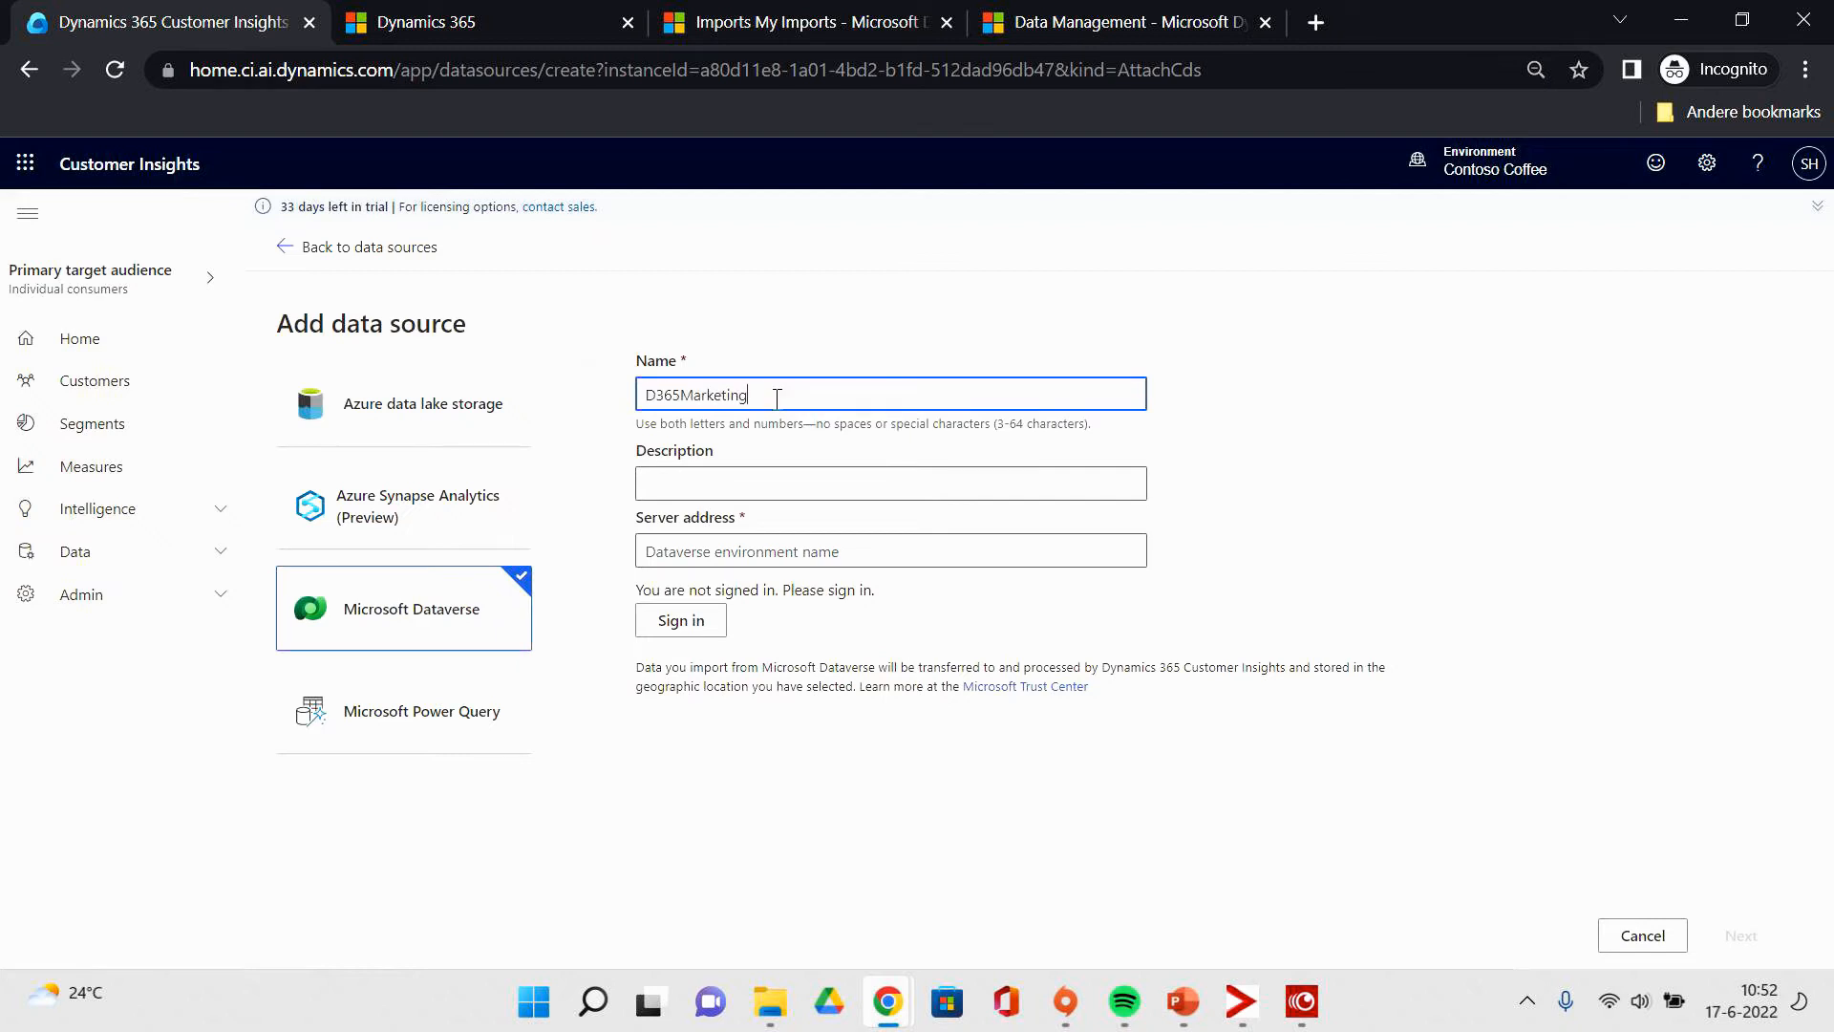
{"action": "left_click", "coordinate": [817, 550]}
{"action": "key", "text": "ctrl+v"}
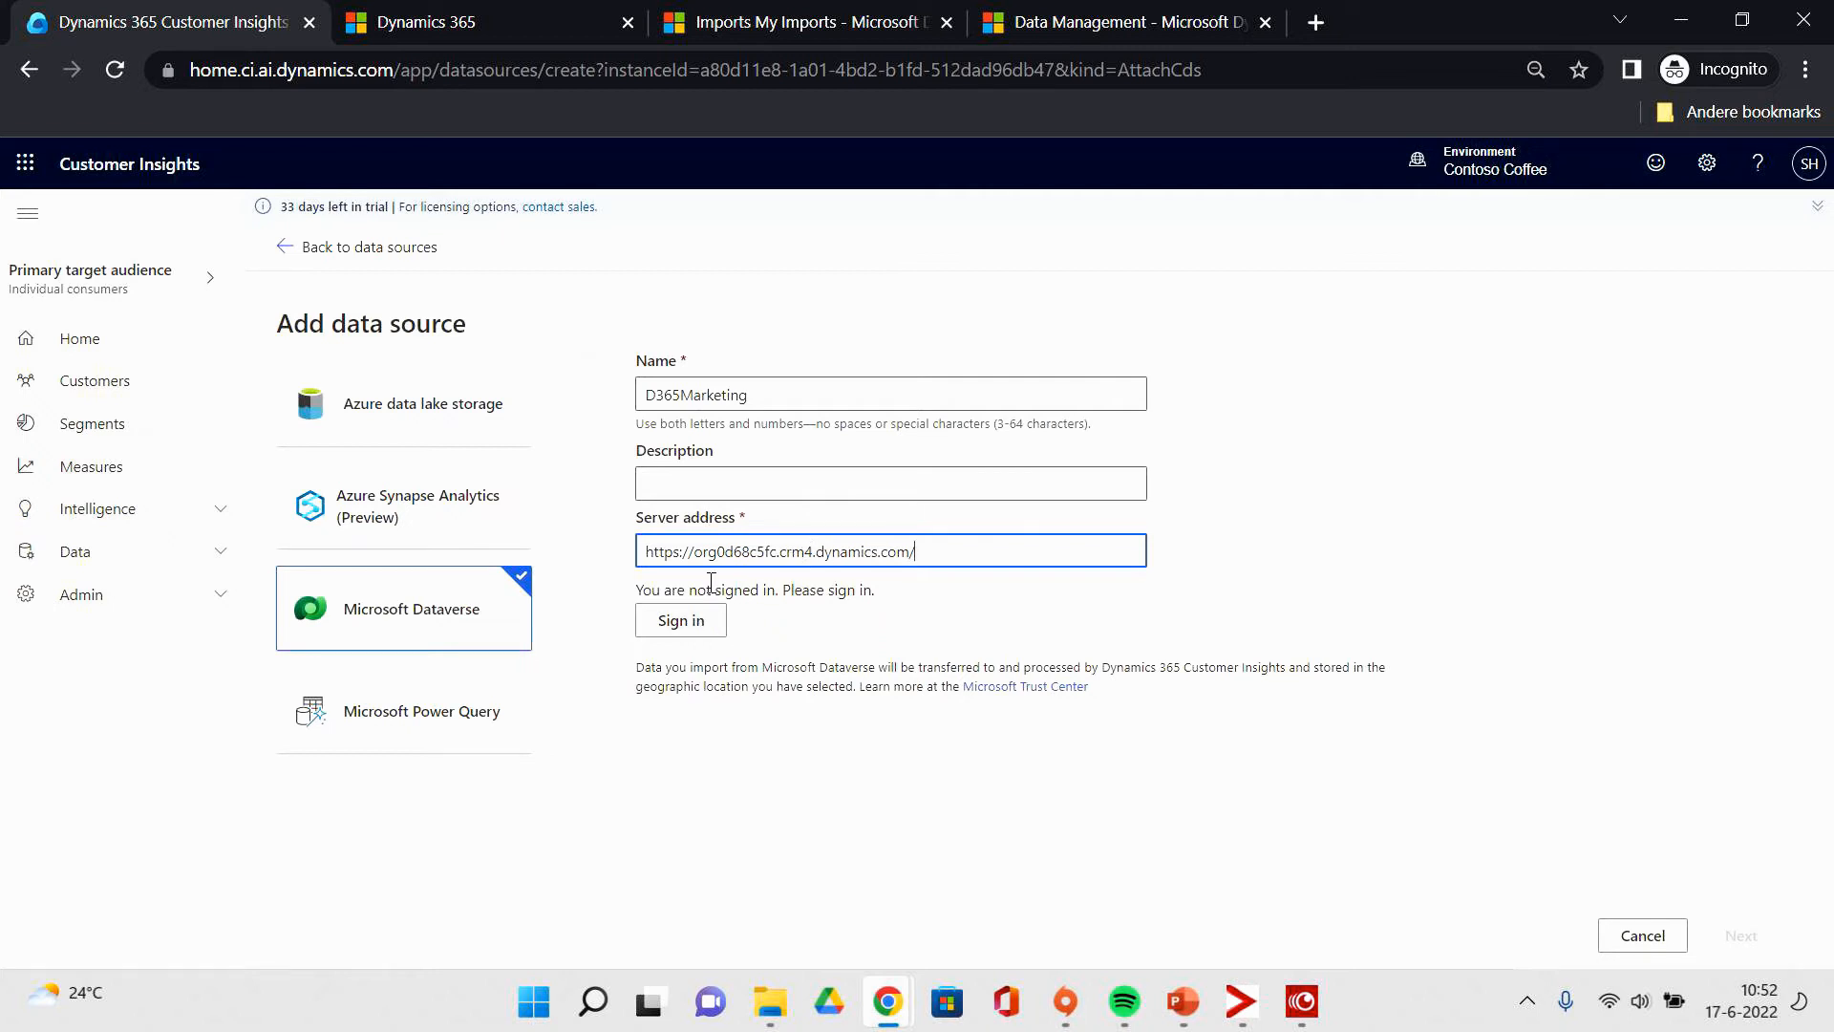
{"action": "left_click", "coordinate": [701, 631]}
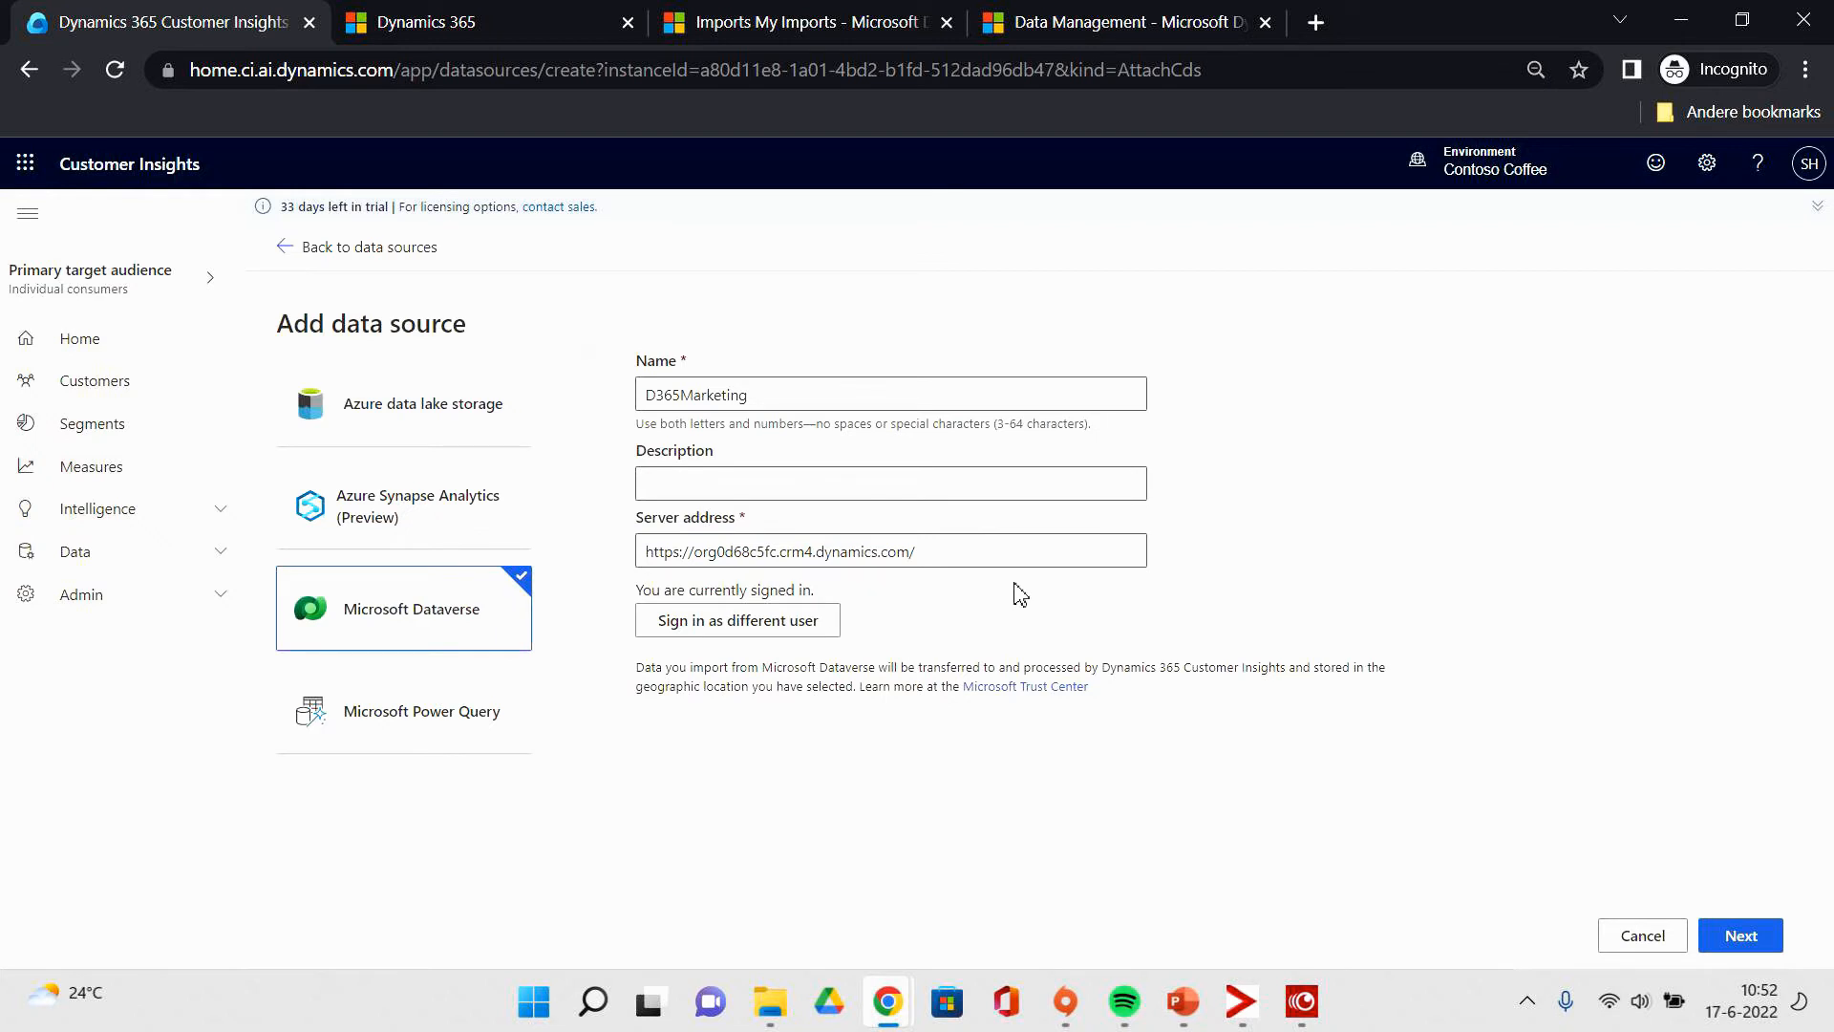
{"action": "left_click", "coordinate": [1727, 941]}
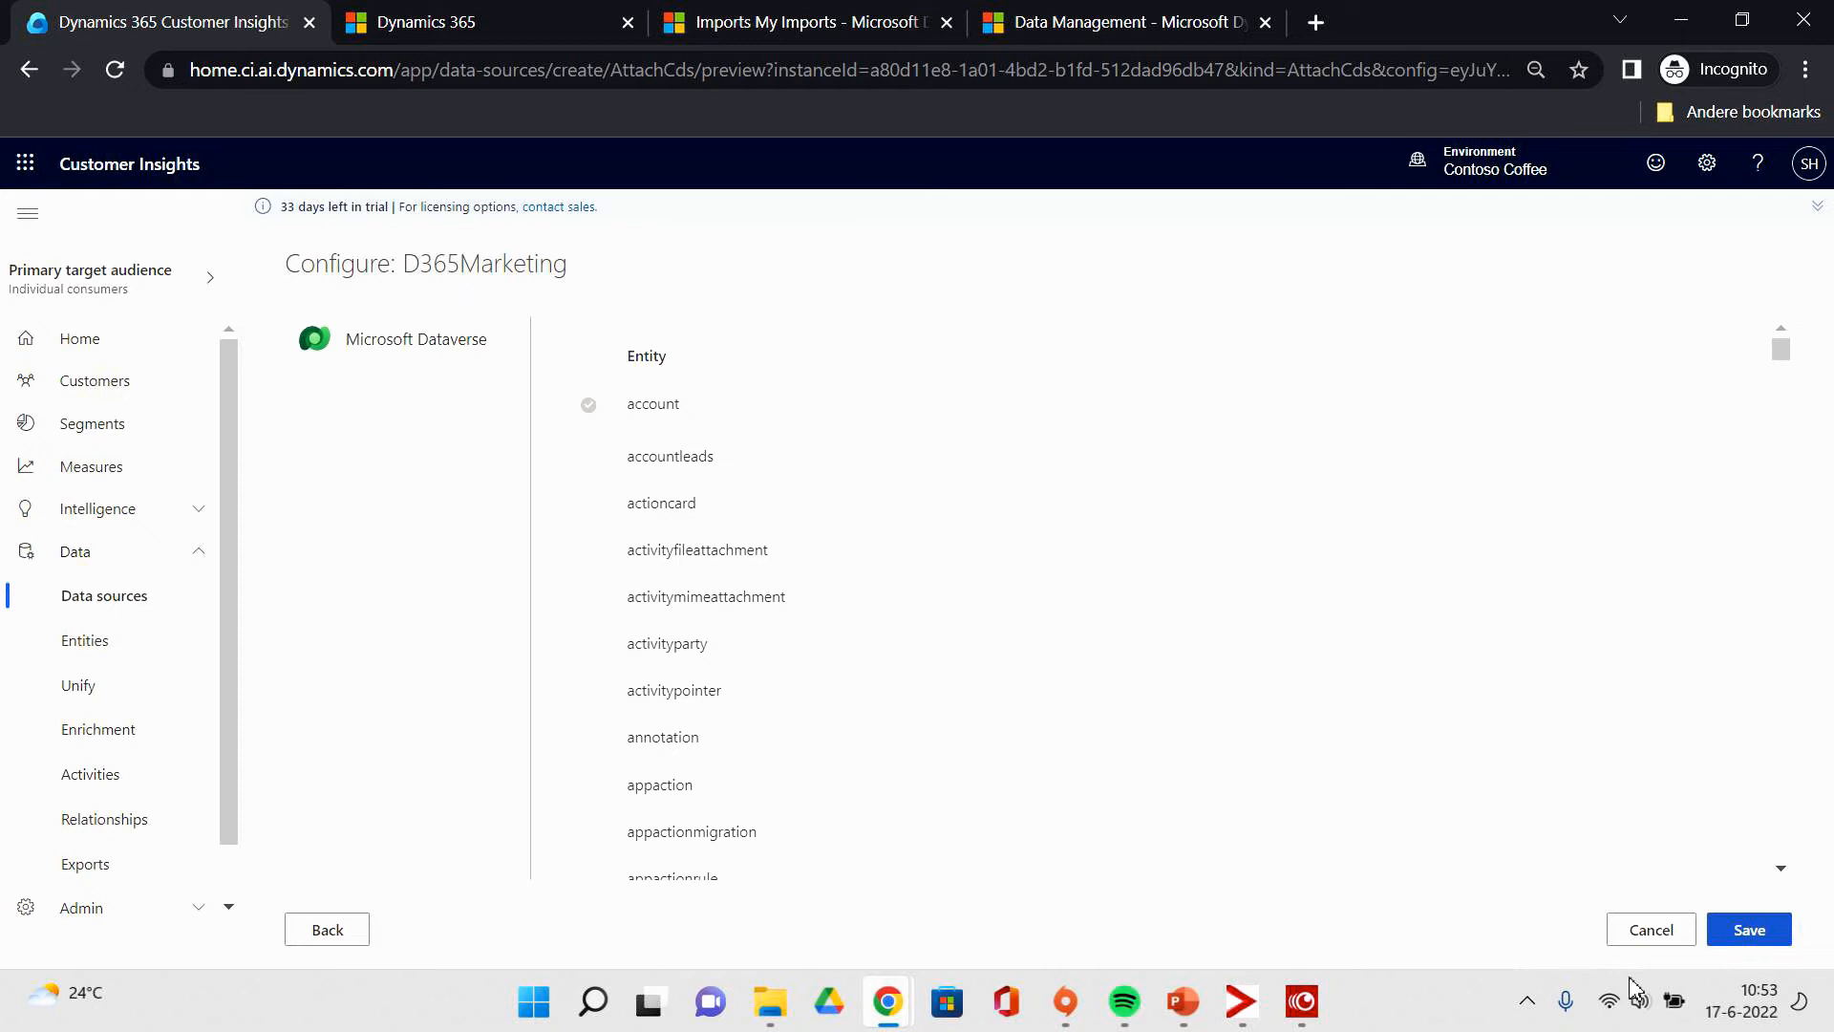
Review the preselected entities, such as account and contact, and save the D365Marketing data source.
{"action": "scroll", "coordinate": [1050, 642], "scroll_direction": "down", "scroll_amount": 8}
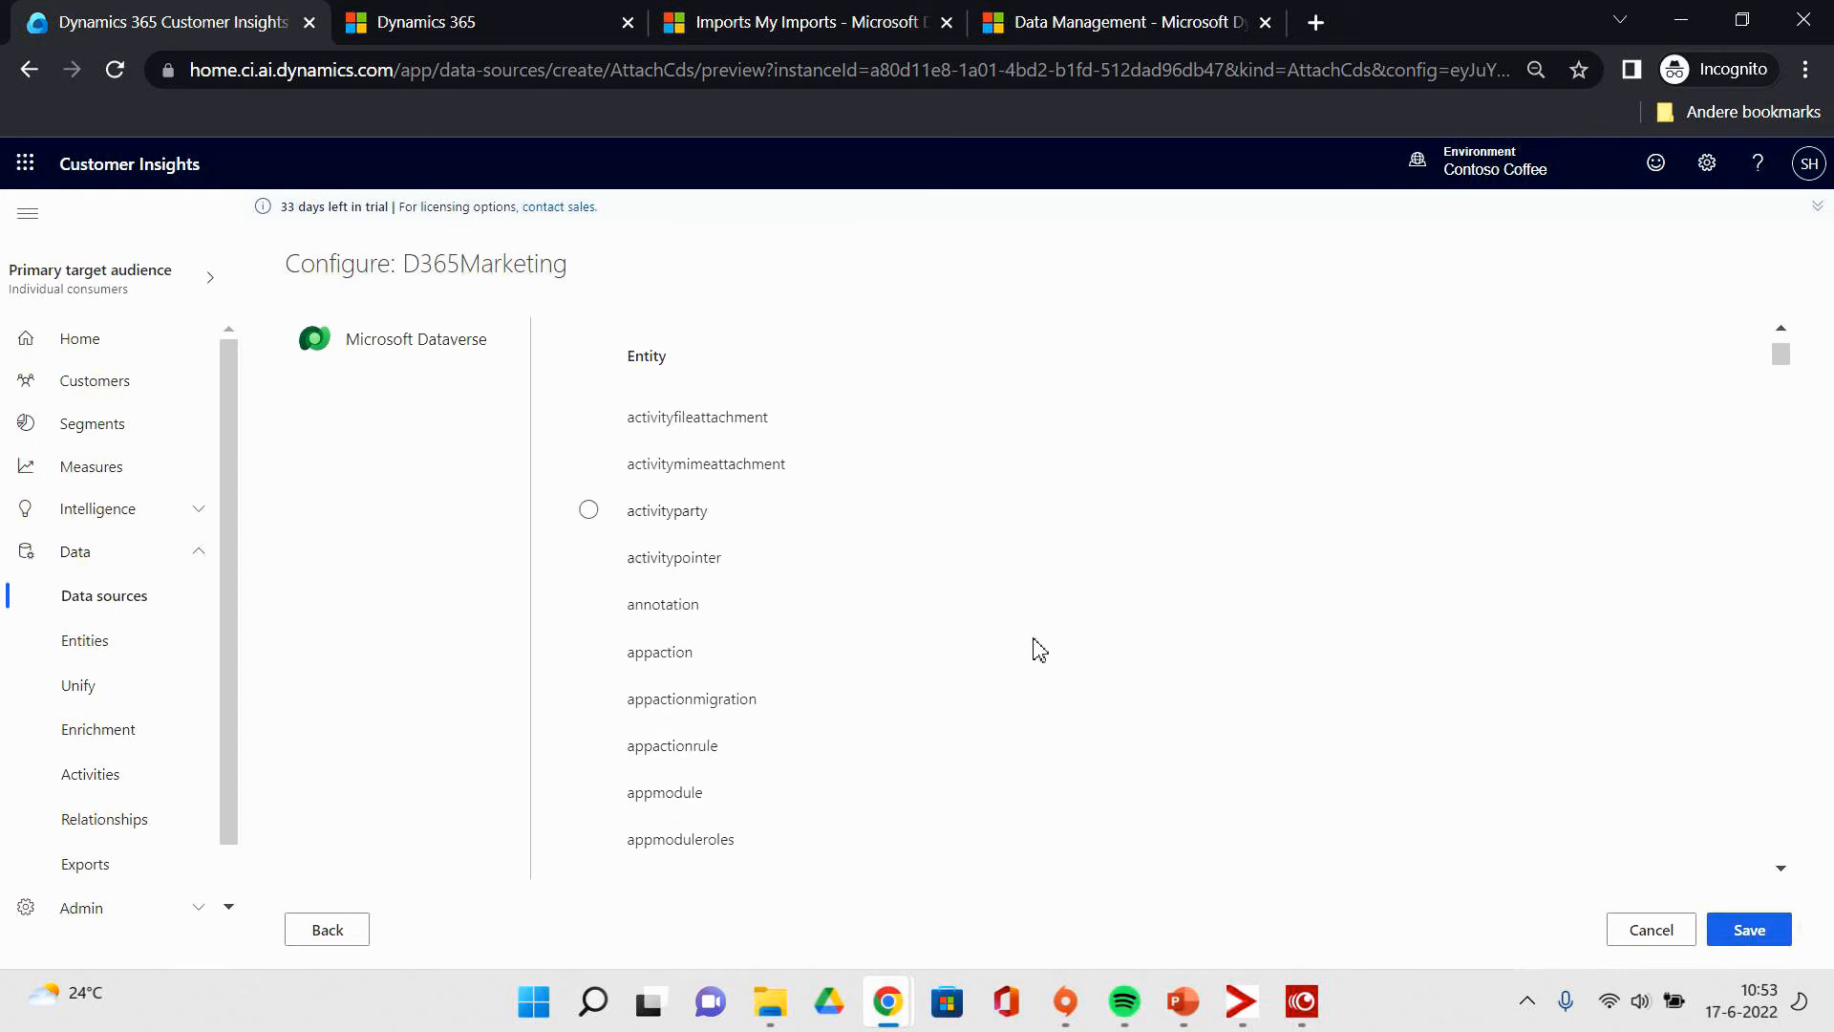
{"action": "scroll", "coordinate": [1040, 686], "scroll_direction": "down", "scroll_amount": 3}
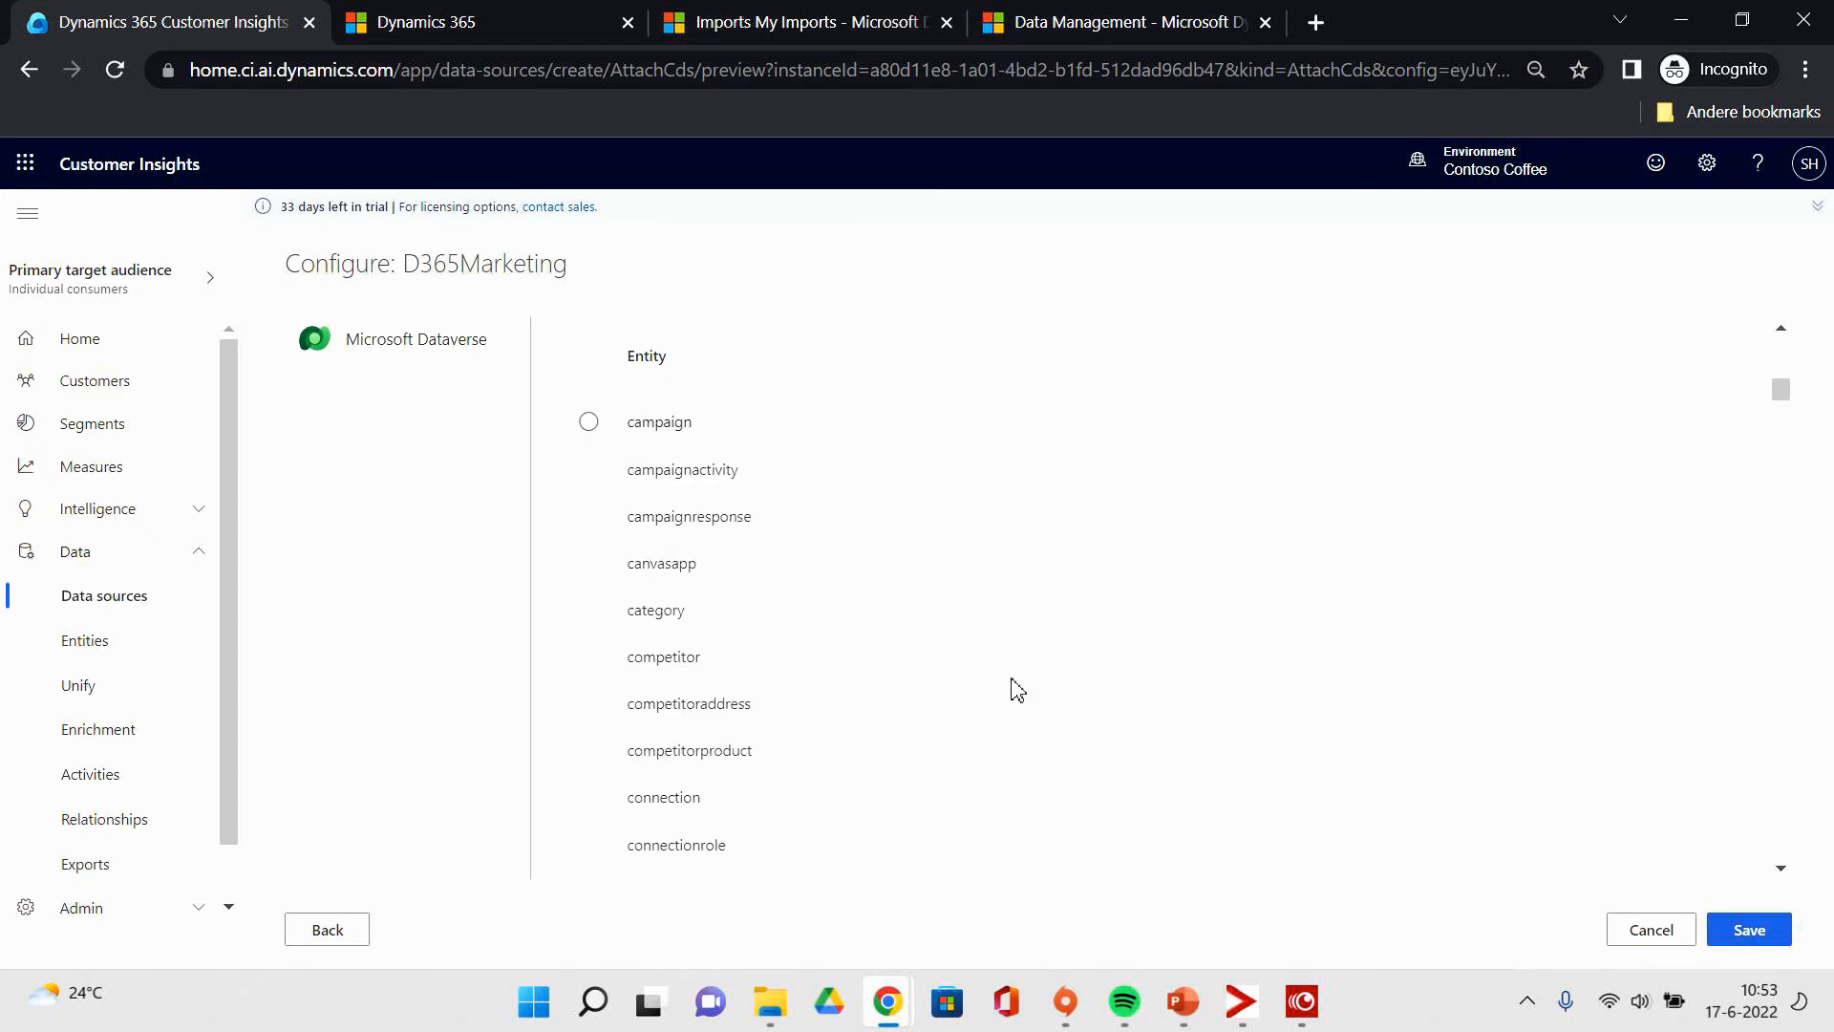
{"action": "scroll", "coordinate": [785, 659], "scroll_direction": "down", "scroll_amount": 1}
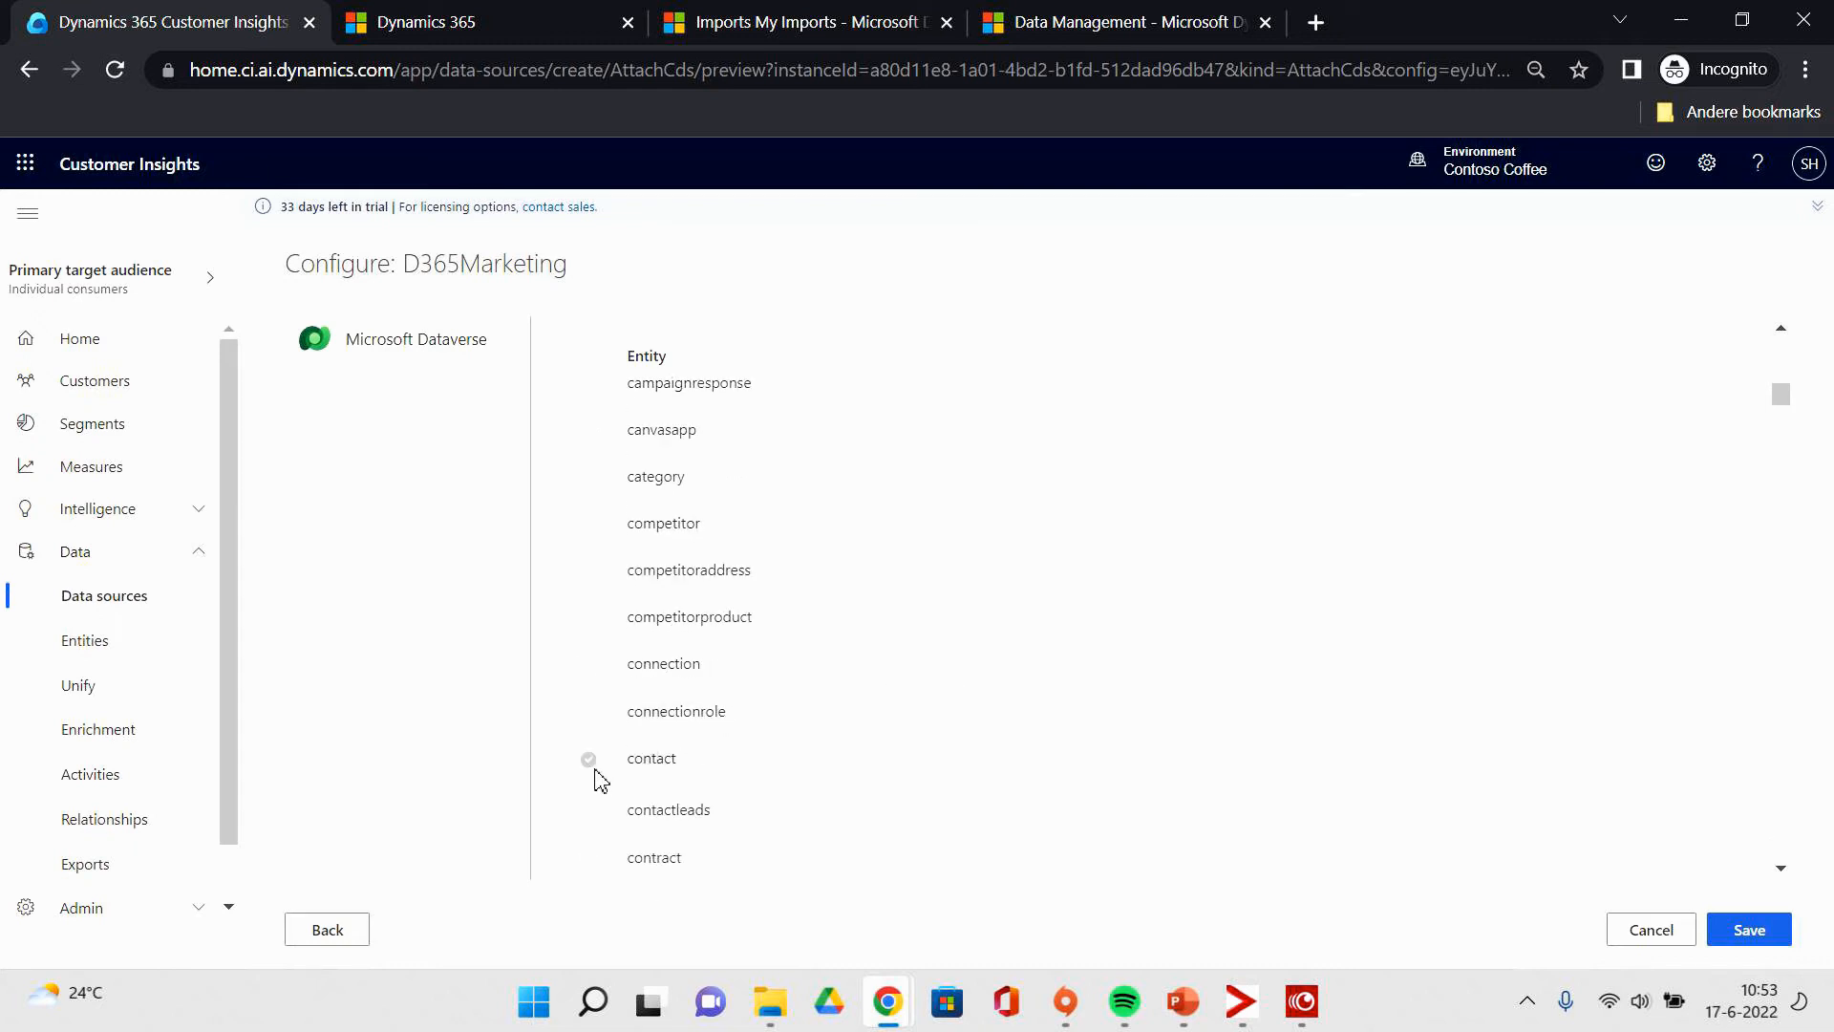
{"action": "scroll", "coordinate": [851, 791], "scroll_direction": "down", "scroll_amount": 5}
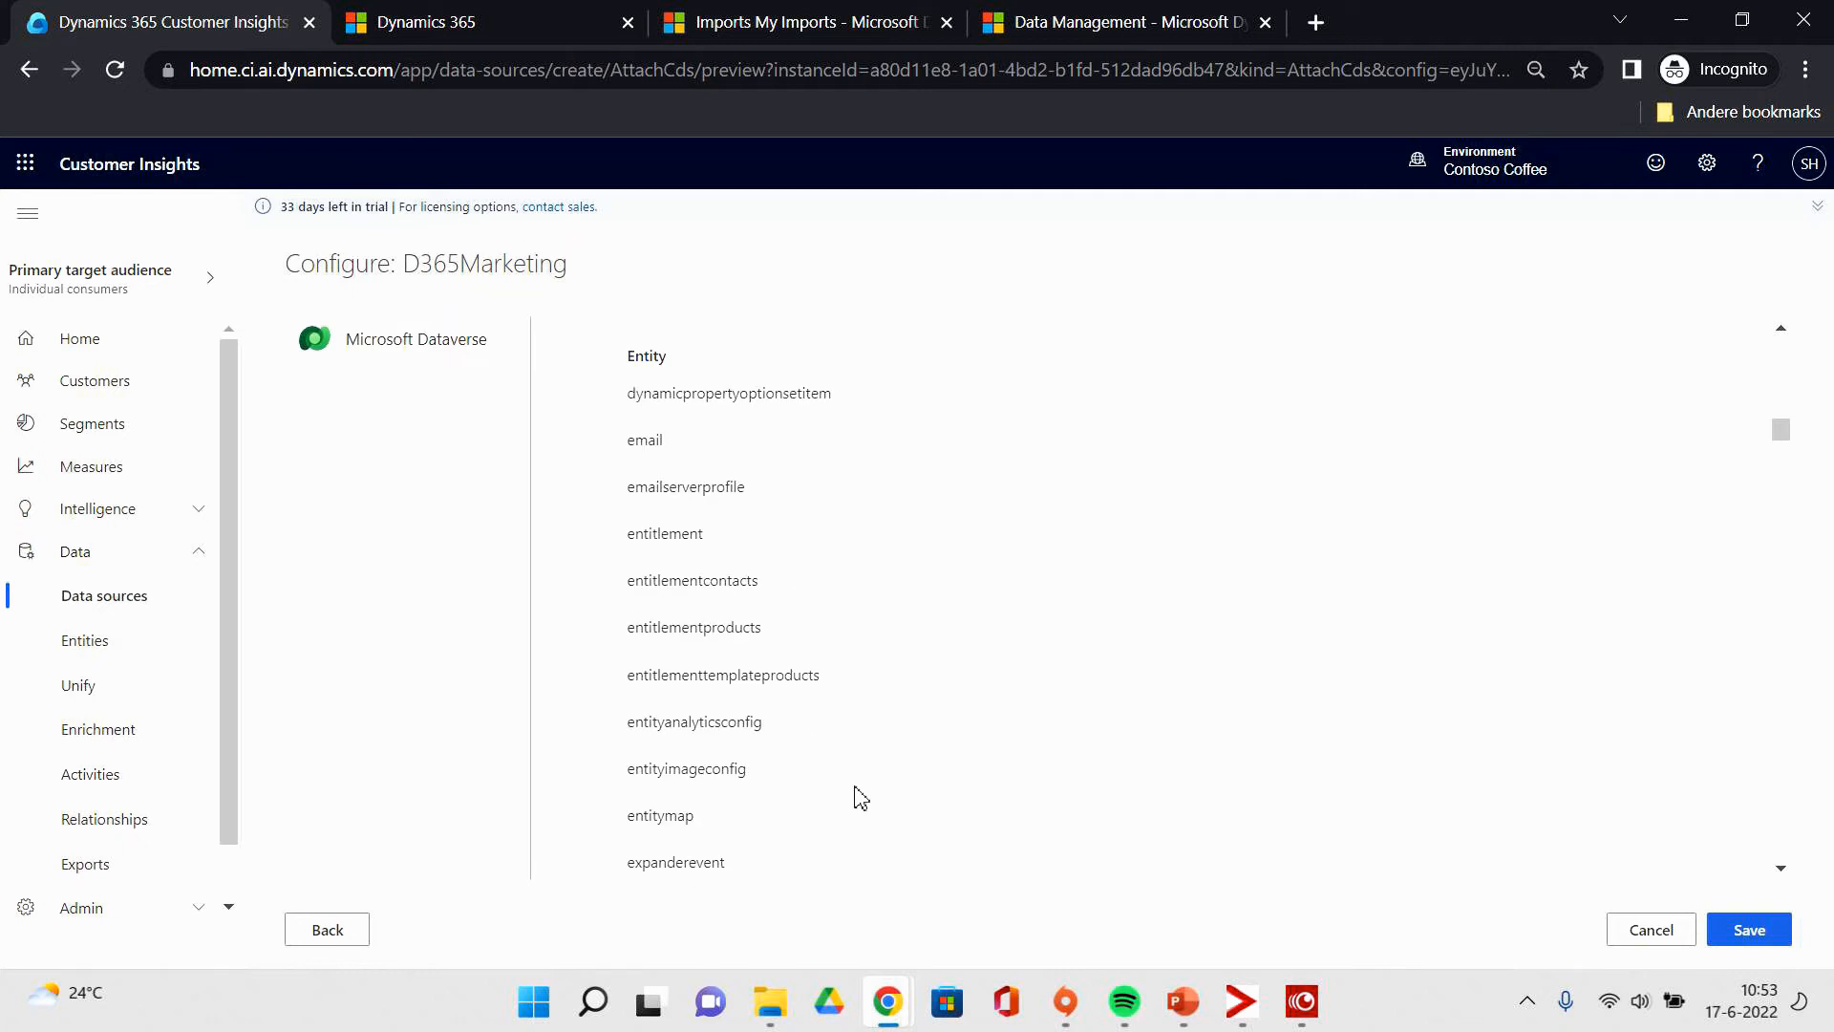
{"action": "left_click", "coordinate": [1793, 932]}
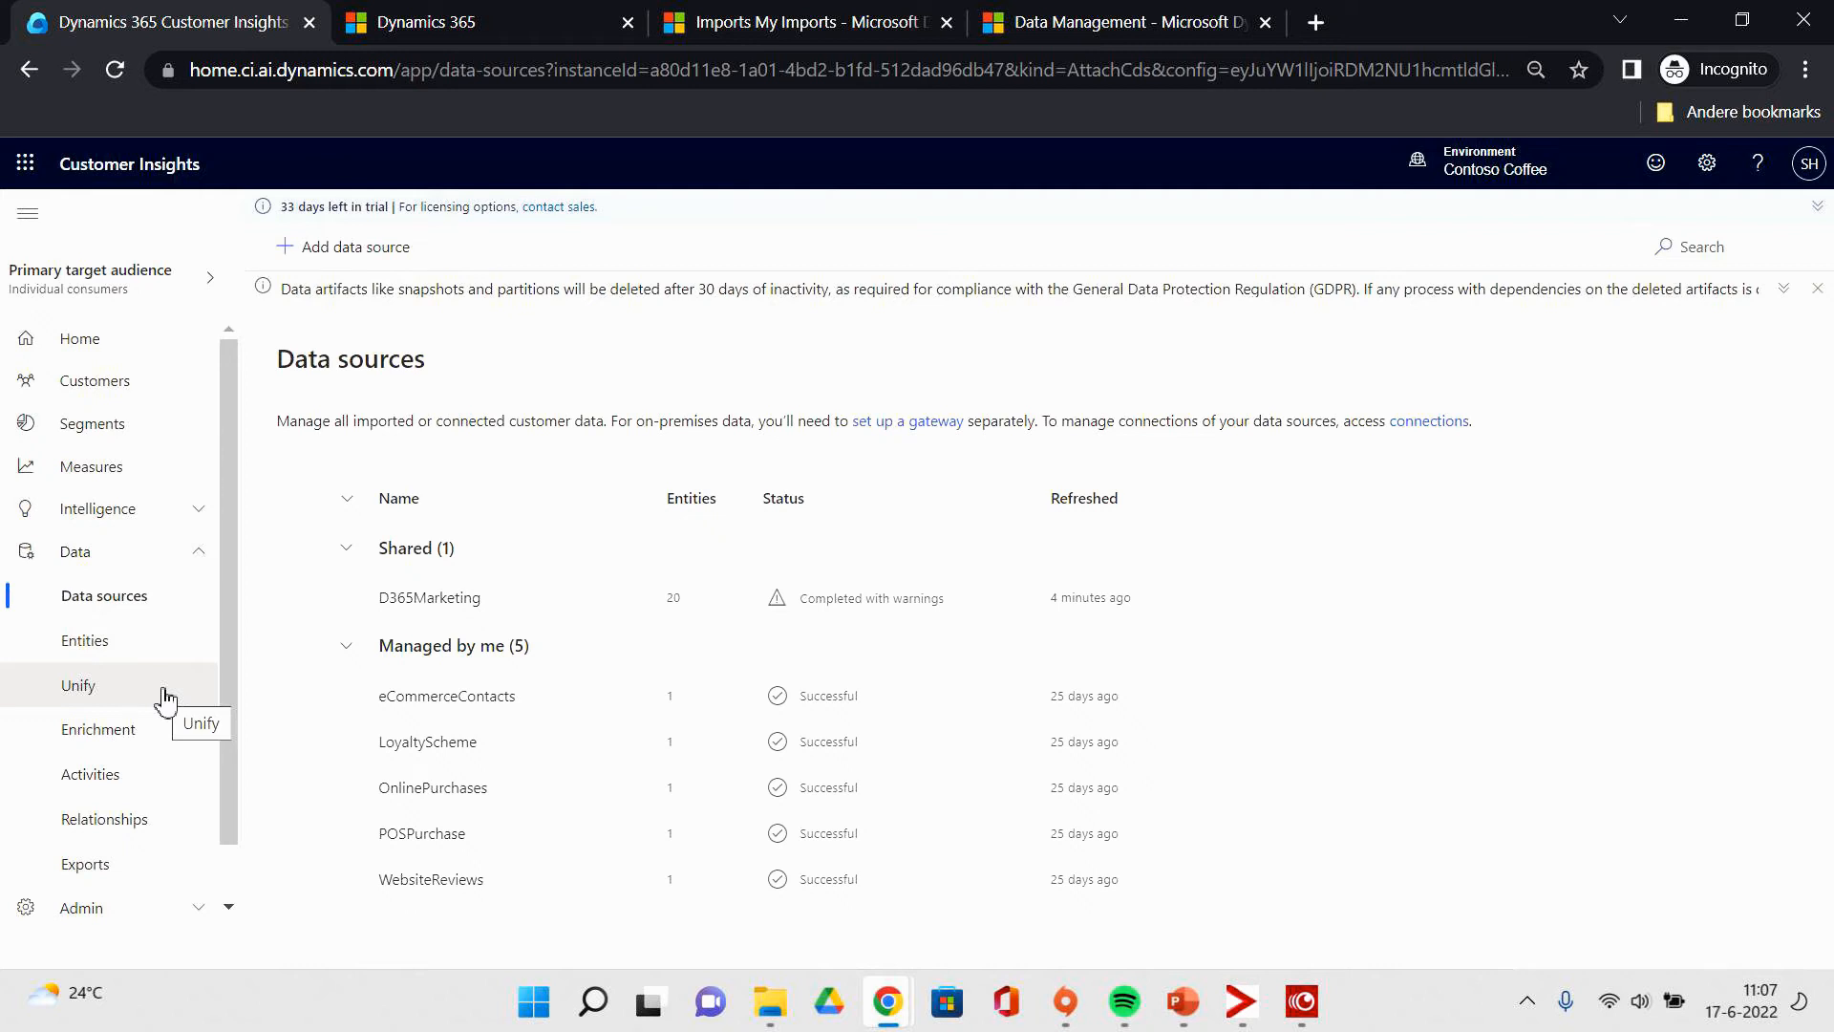
Include the D365Marketing contact entity in the Unify mapping with its Id, contactid, gendercode, name, email and address fields.
{"action": "left_click", "coordinate": [164, 701]}
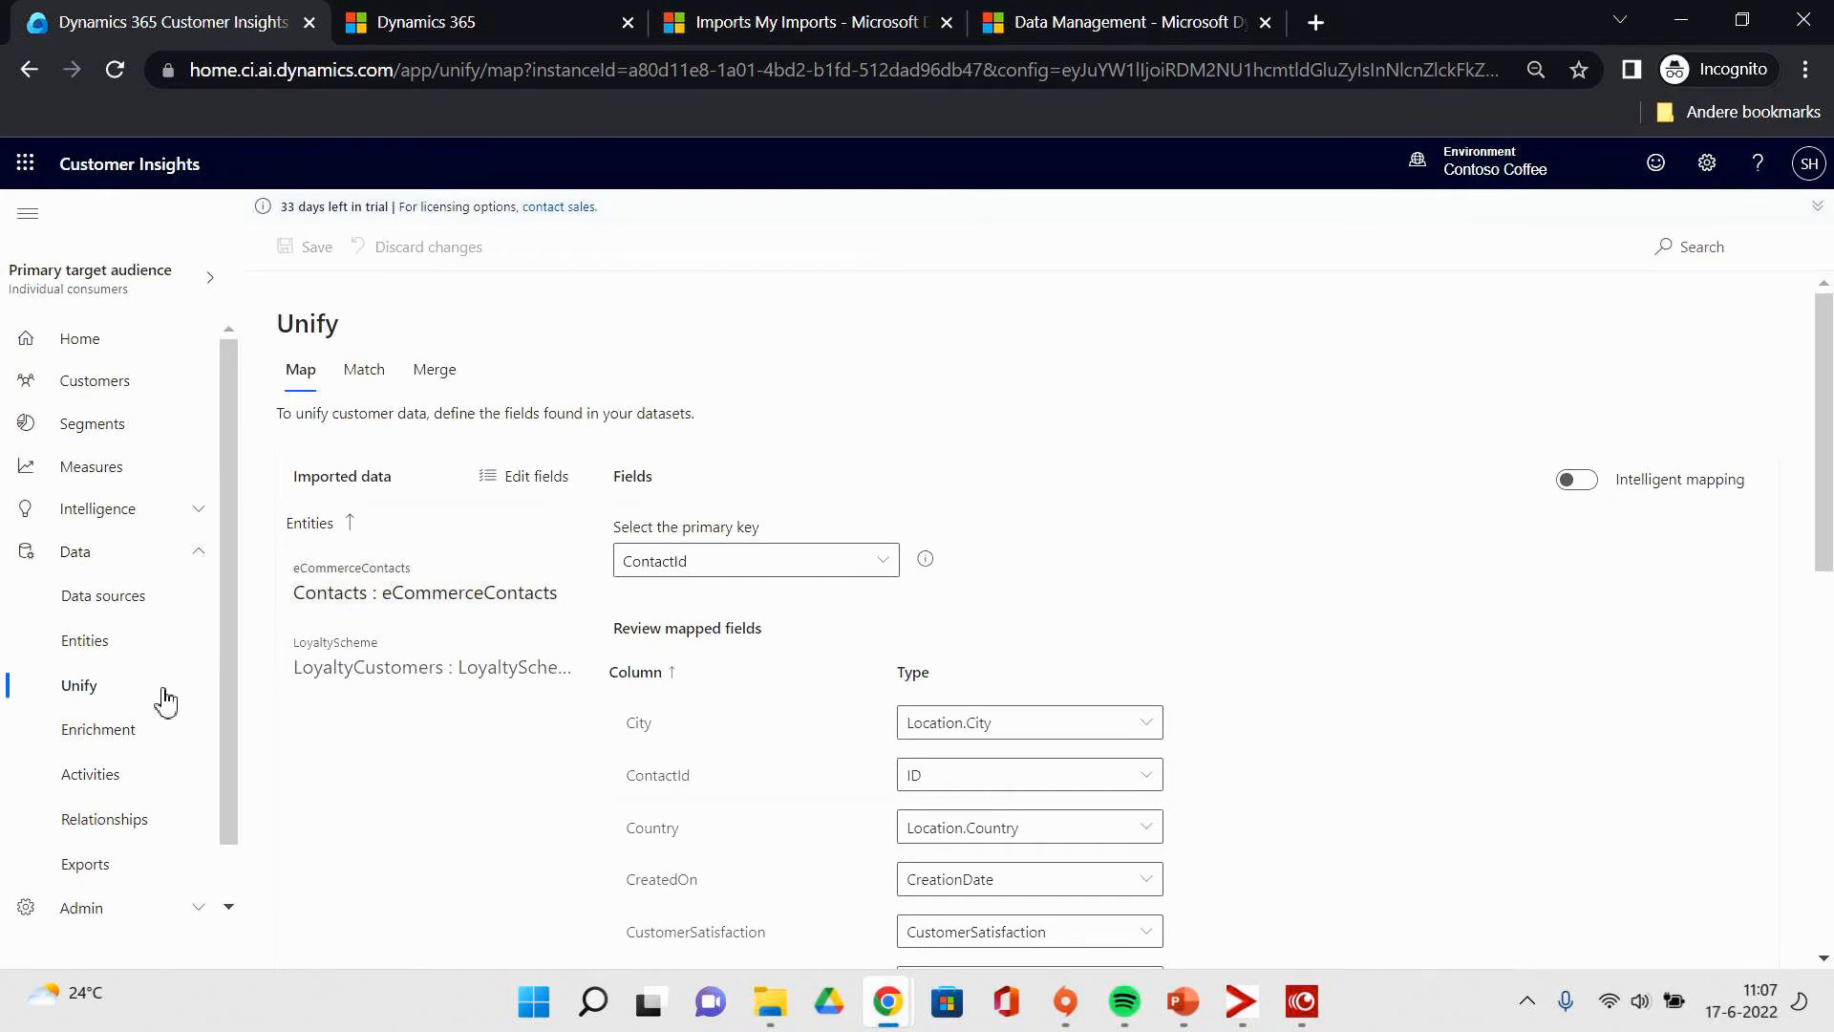
{"action": "left_click", "coordinate": [570, 475]}
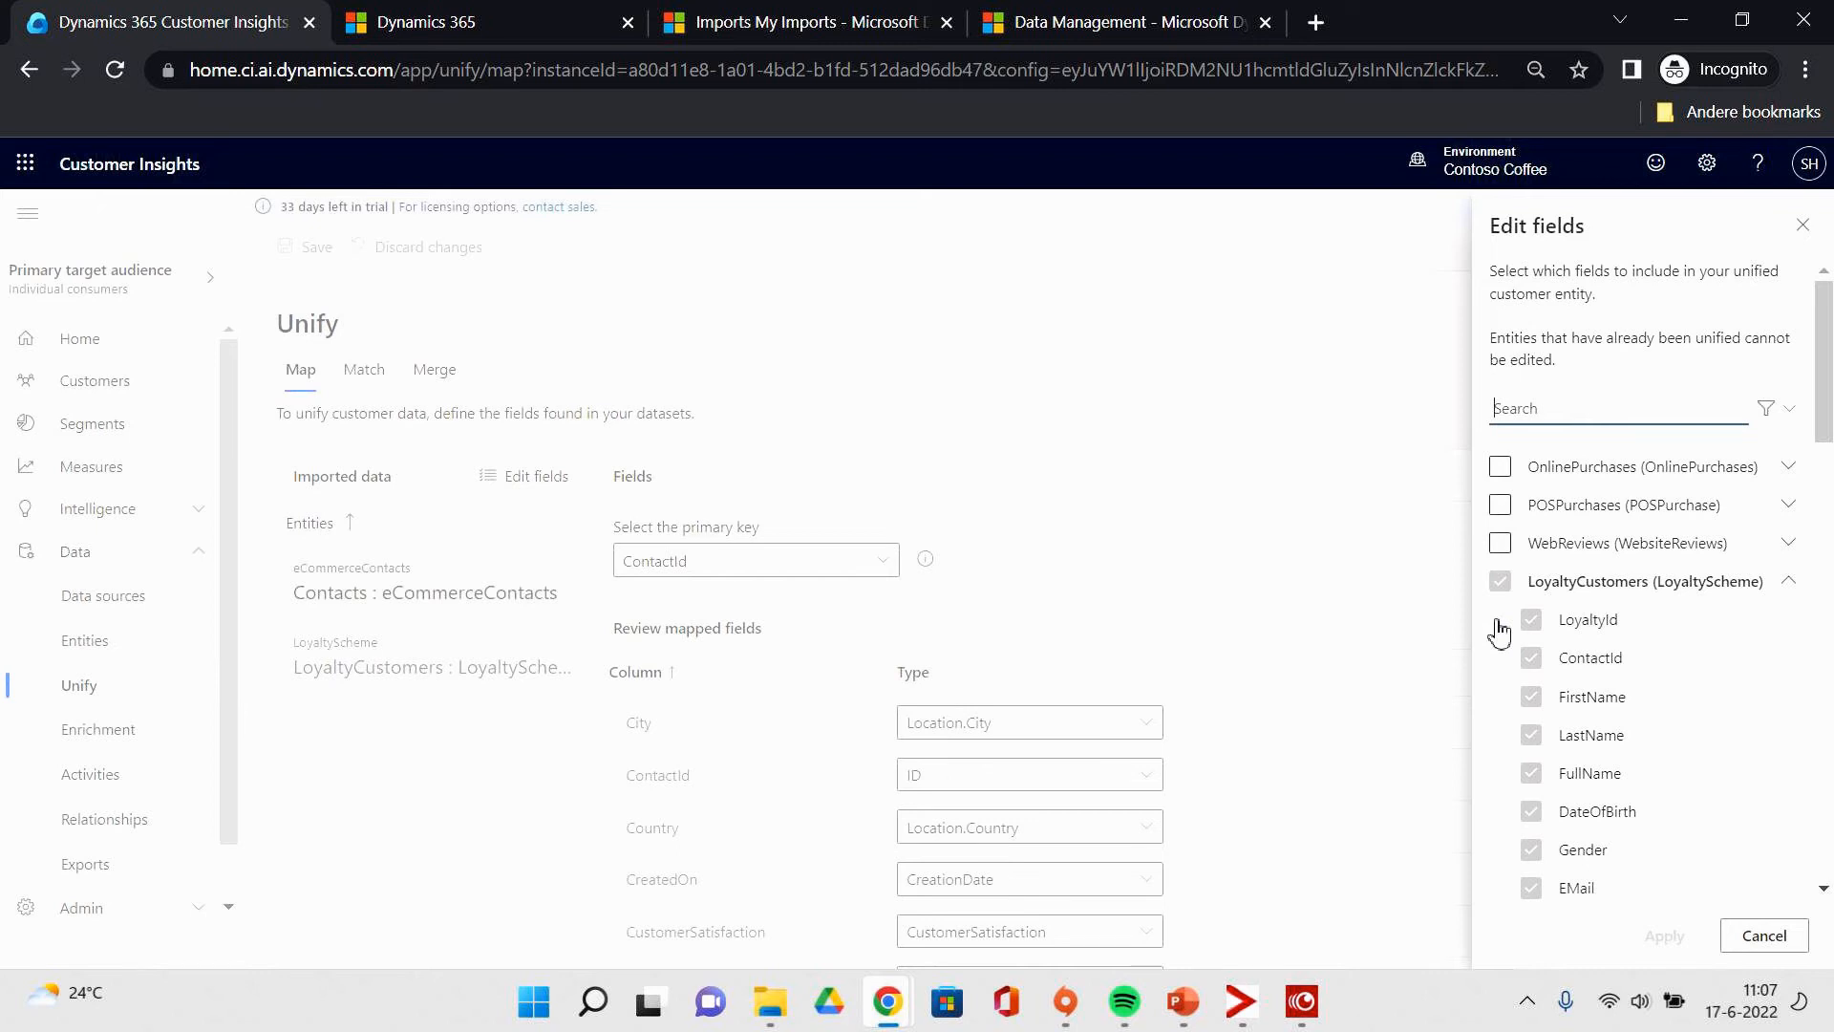
{"action": "scroll", "coordinate": [1650, 643], "scroll_direction": "down", "scroll_amount": 10}
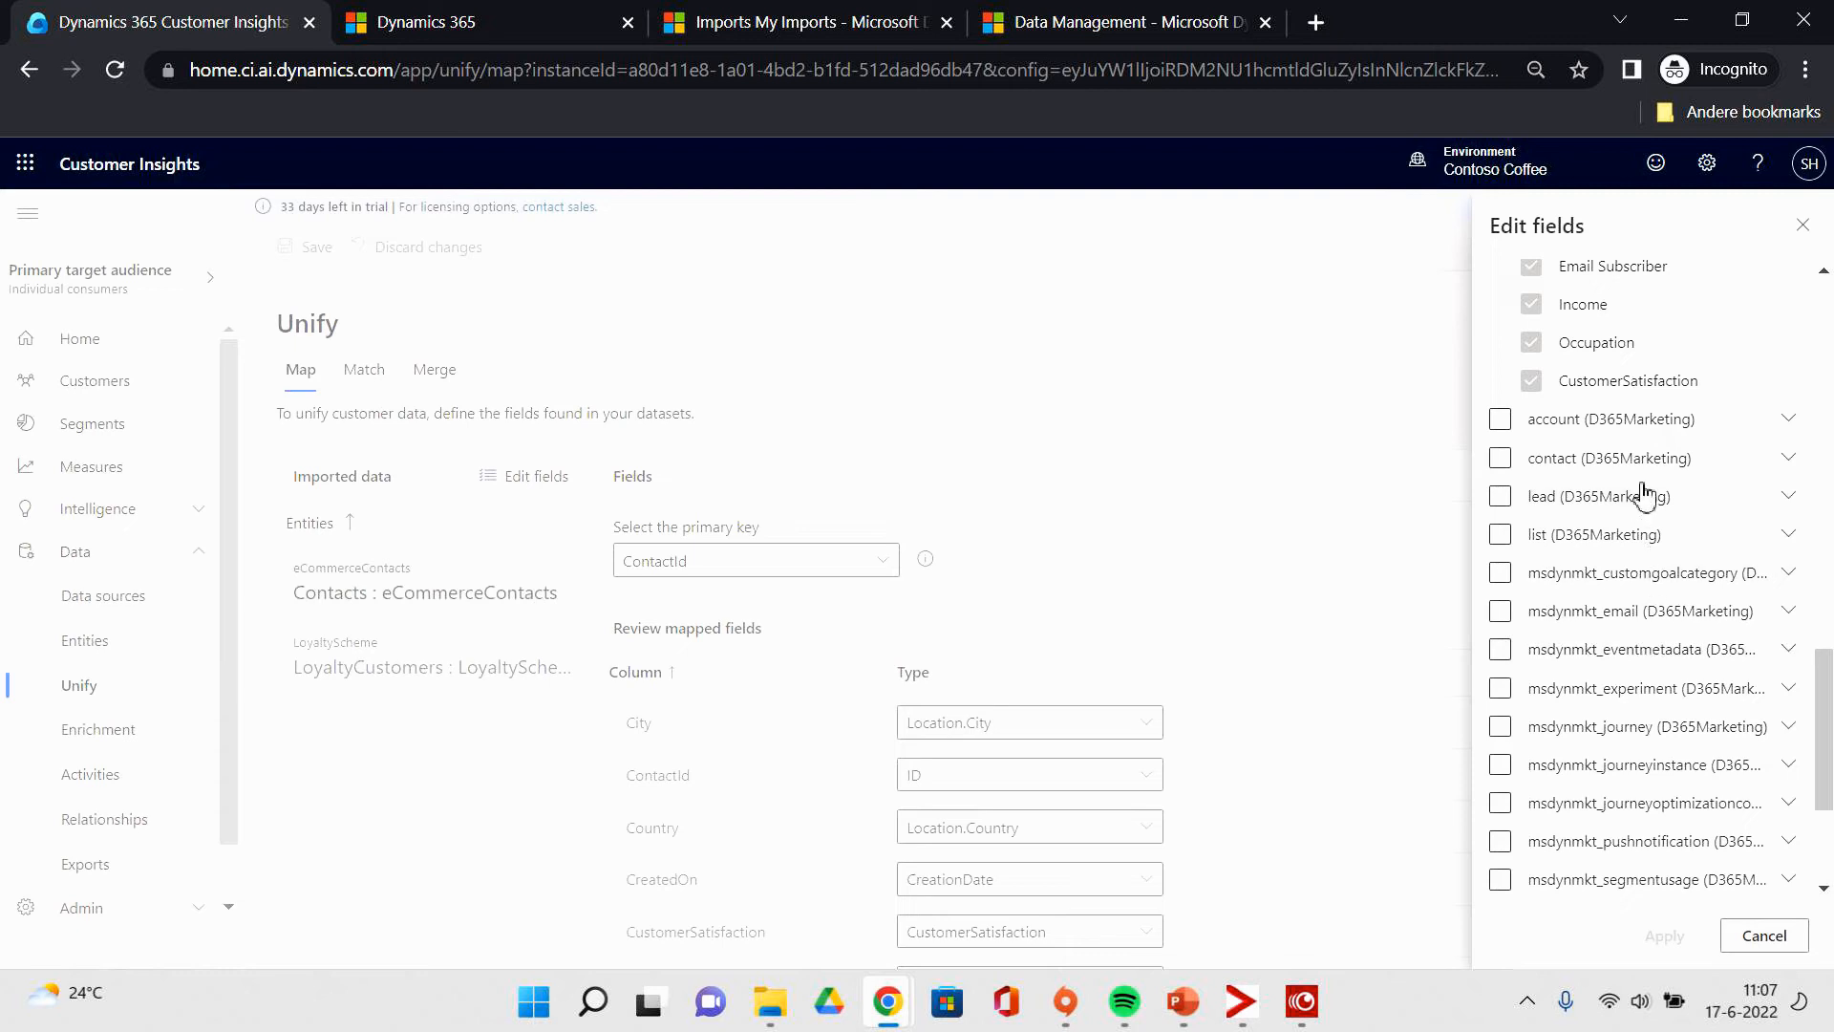
{"action": "left_click", "coordinate": [1621, 463]}
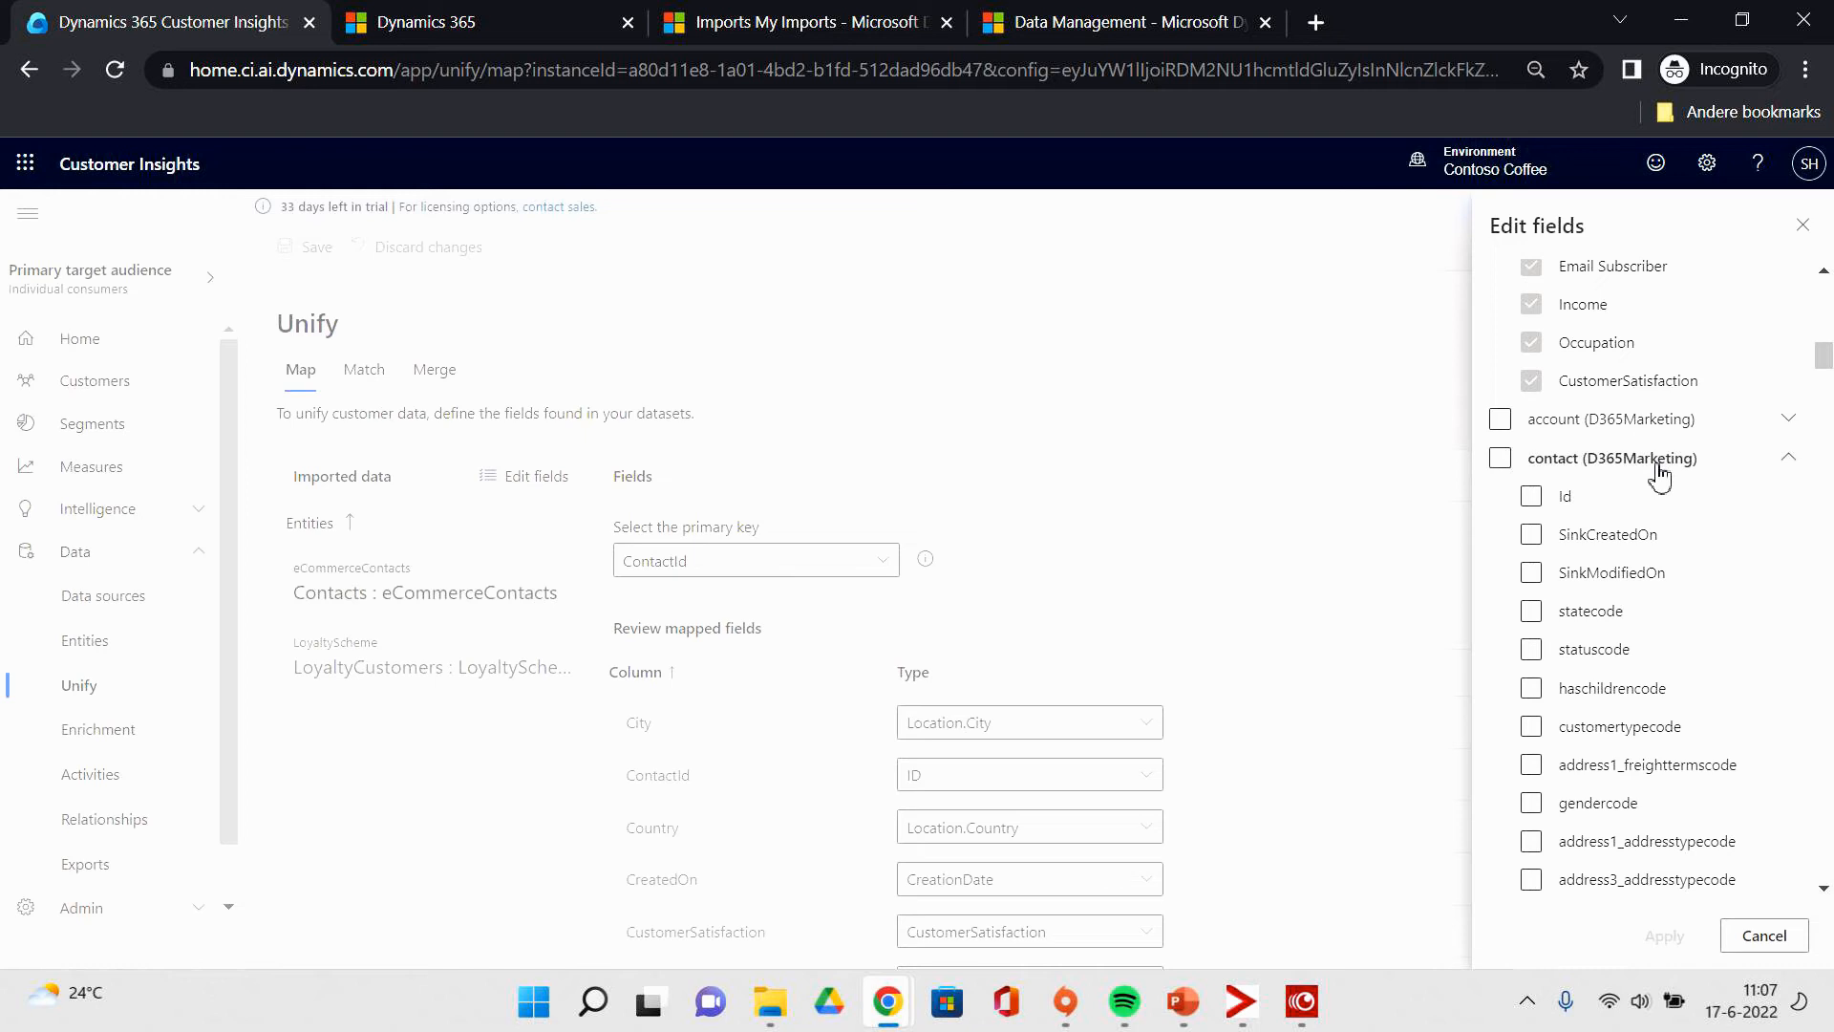
{"action": "scroll", "coordinate": [1659, 473], "scroll_direction": "up", "scroll_amount": 10}
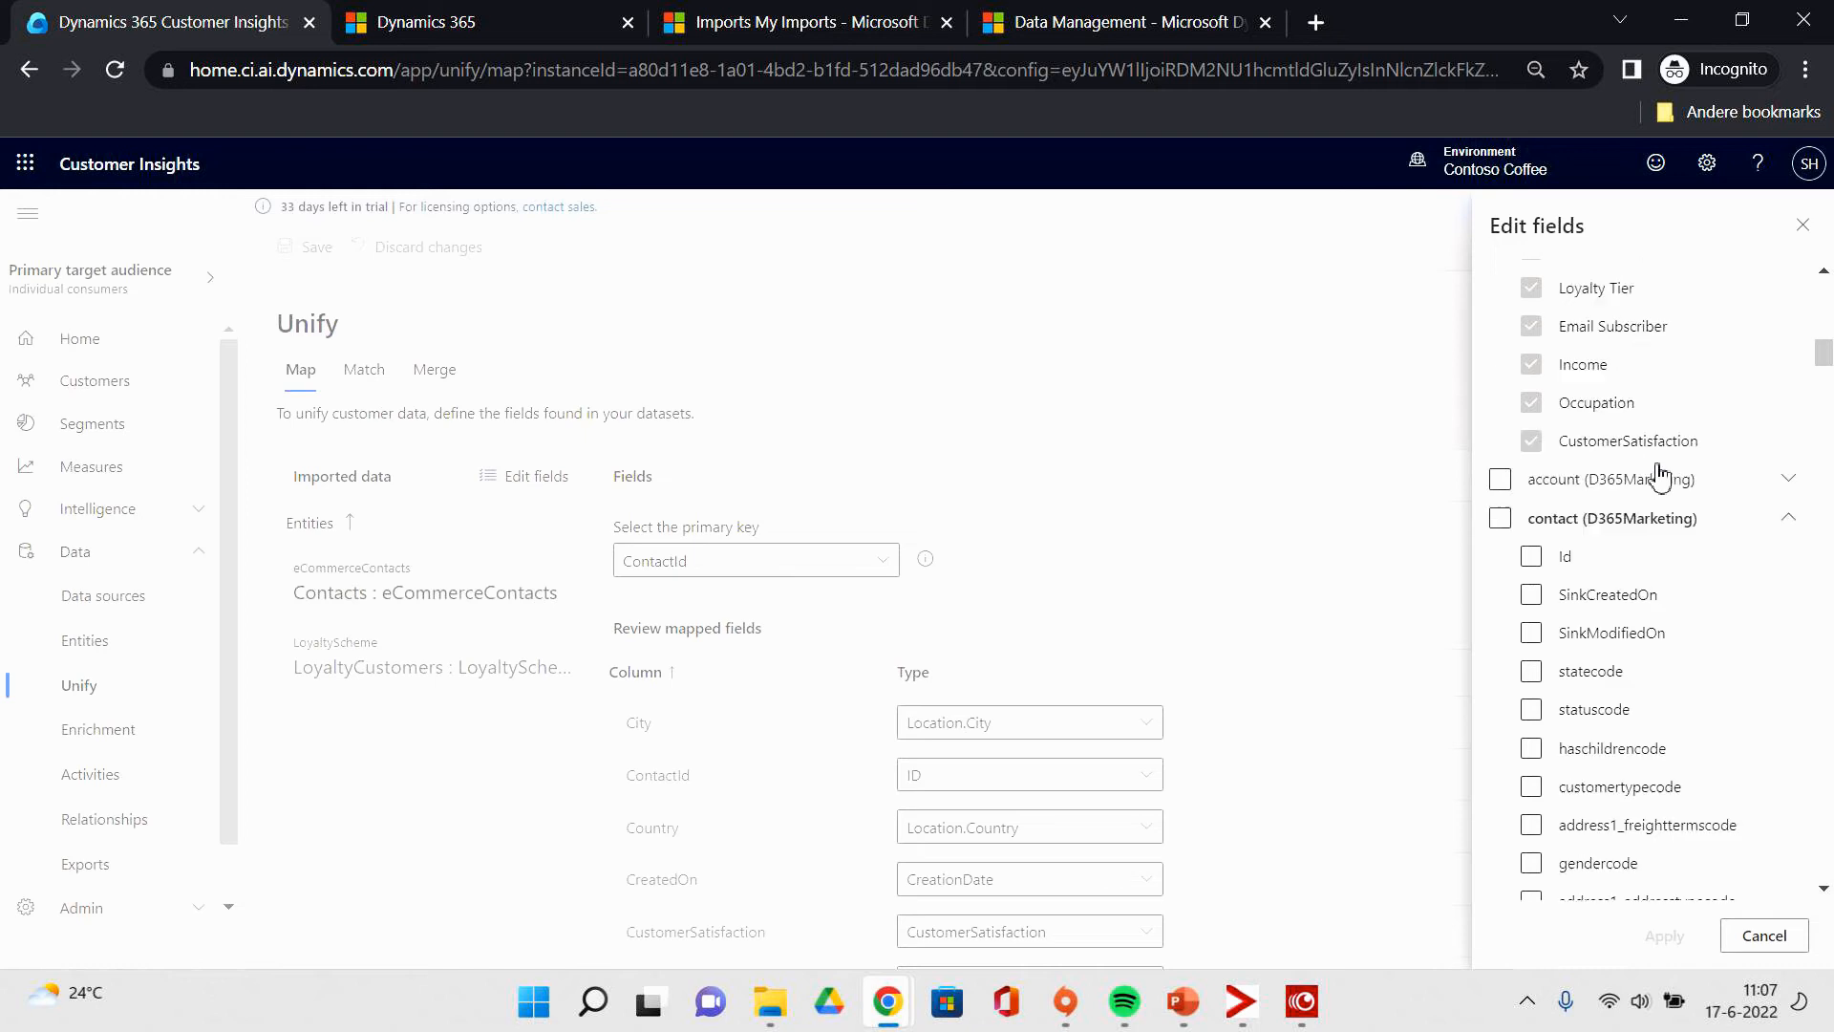
{"action": "left_click", "coordinate": [1610, 408]}
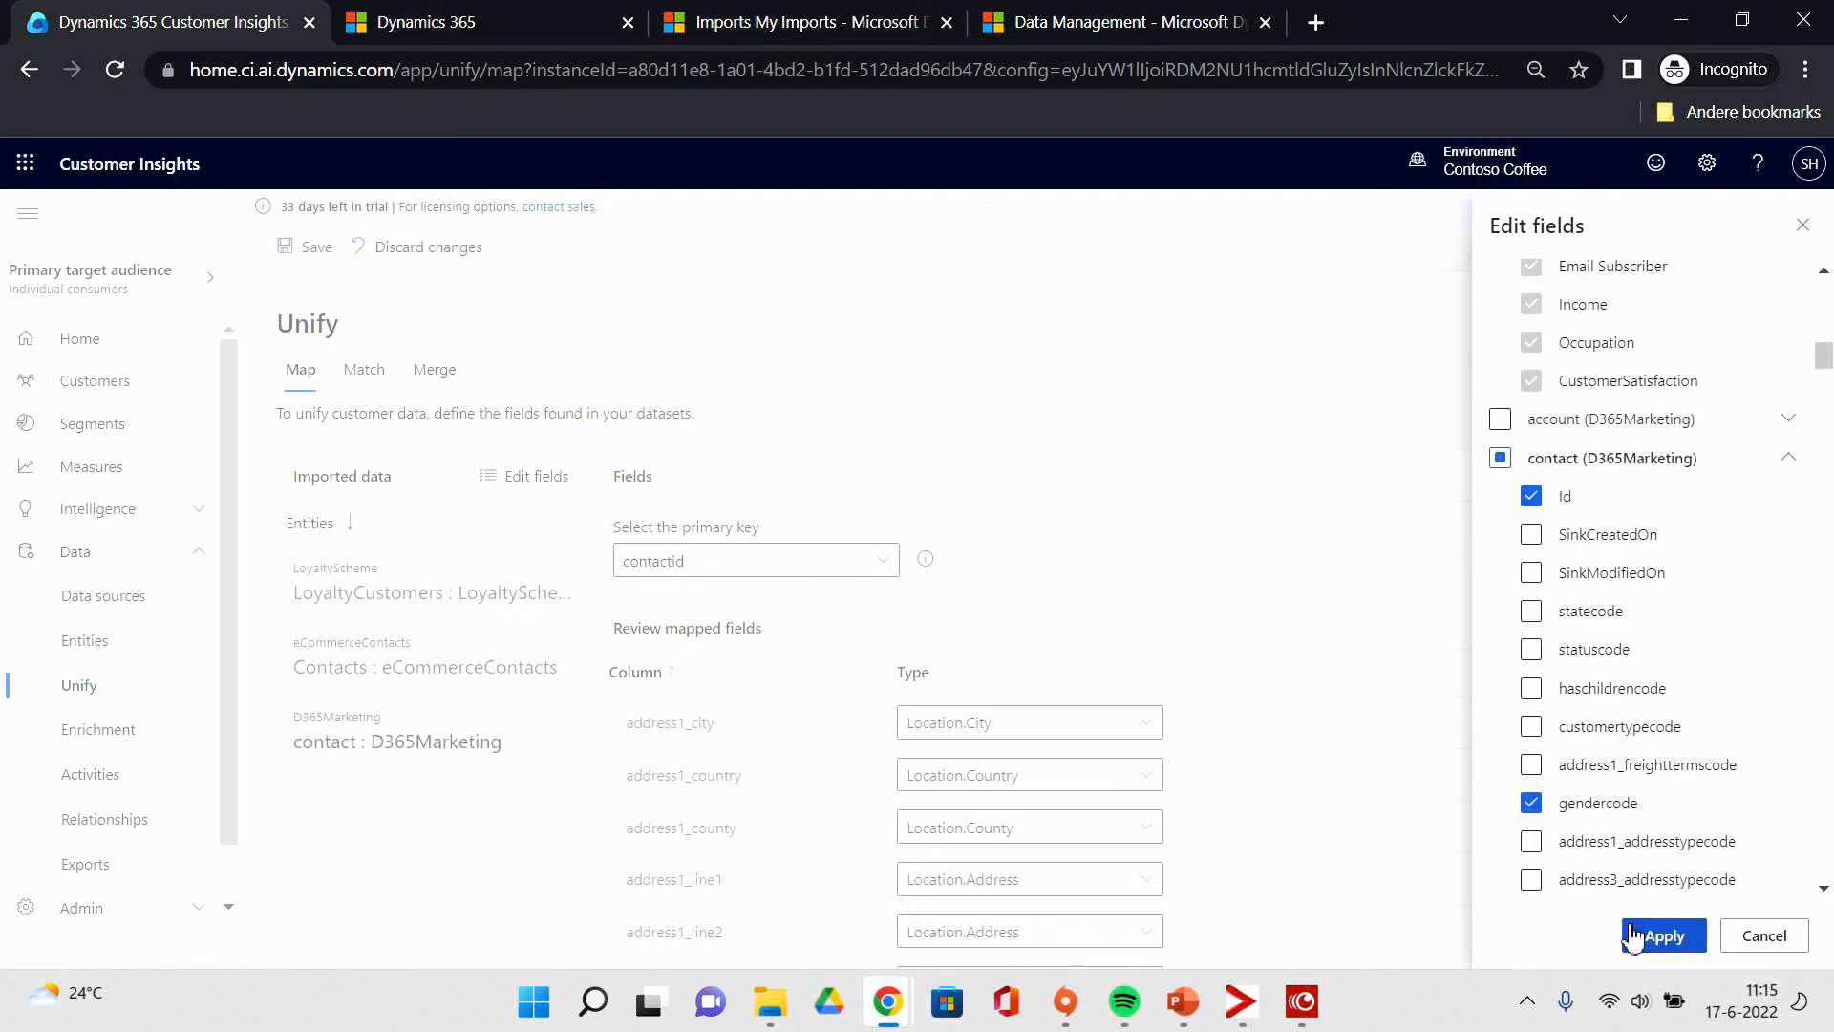
{"action": "left_click", "coordinate": [1636, 937]}
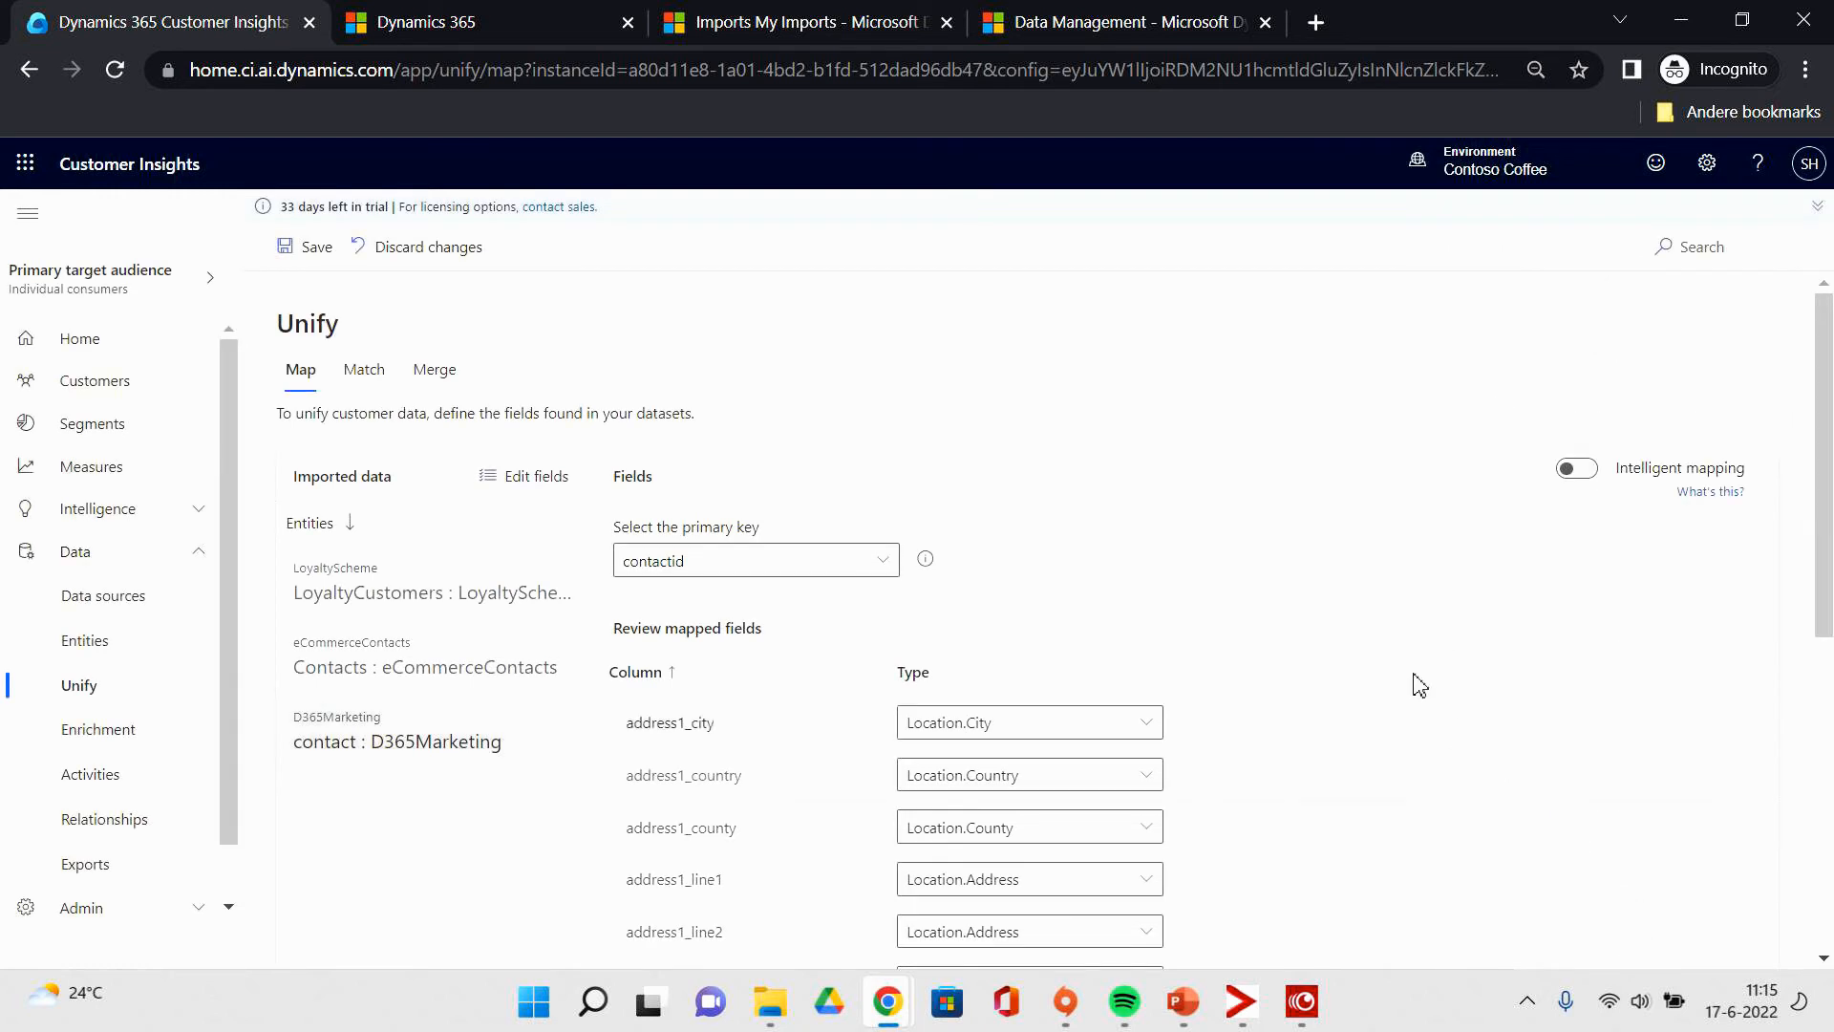
Review the primary key and mapped field types of the D365Marketing contact entity and save the mapping.
{"action": "scroll", "coordinate": [1294, 590], "scroll_direction": "down", "scroll_amount": 4}
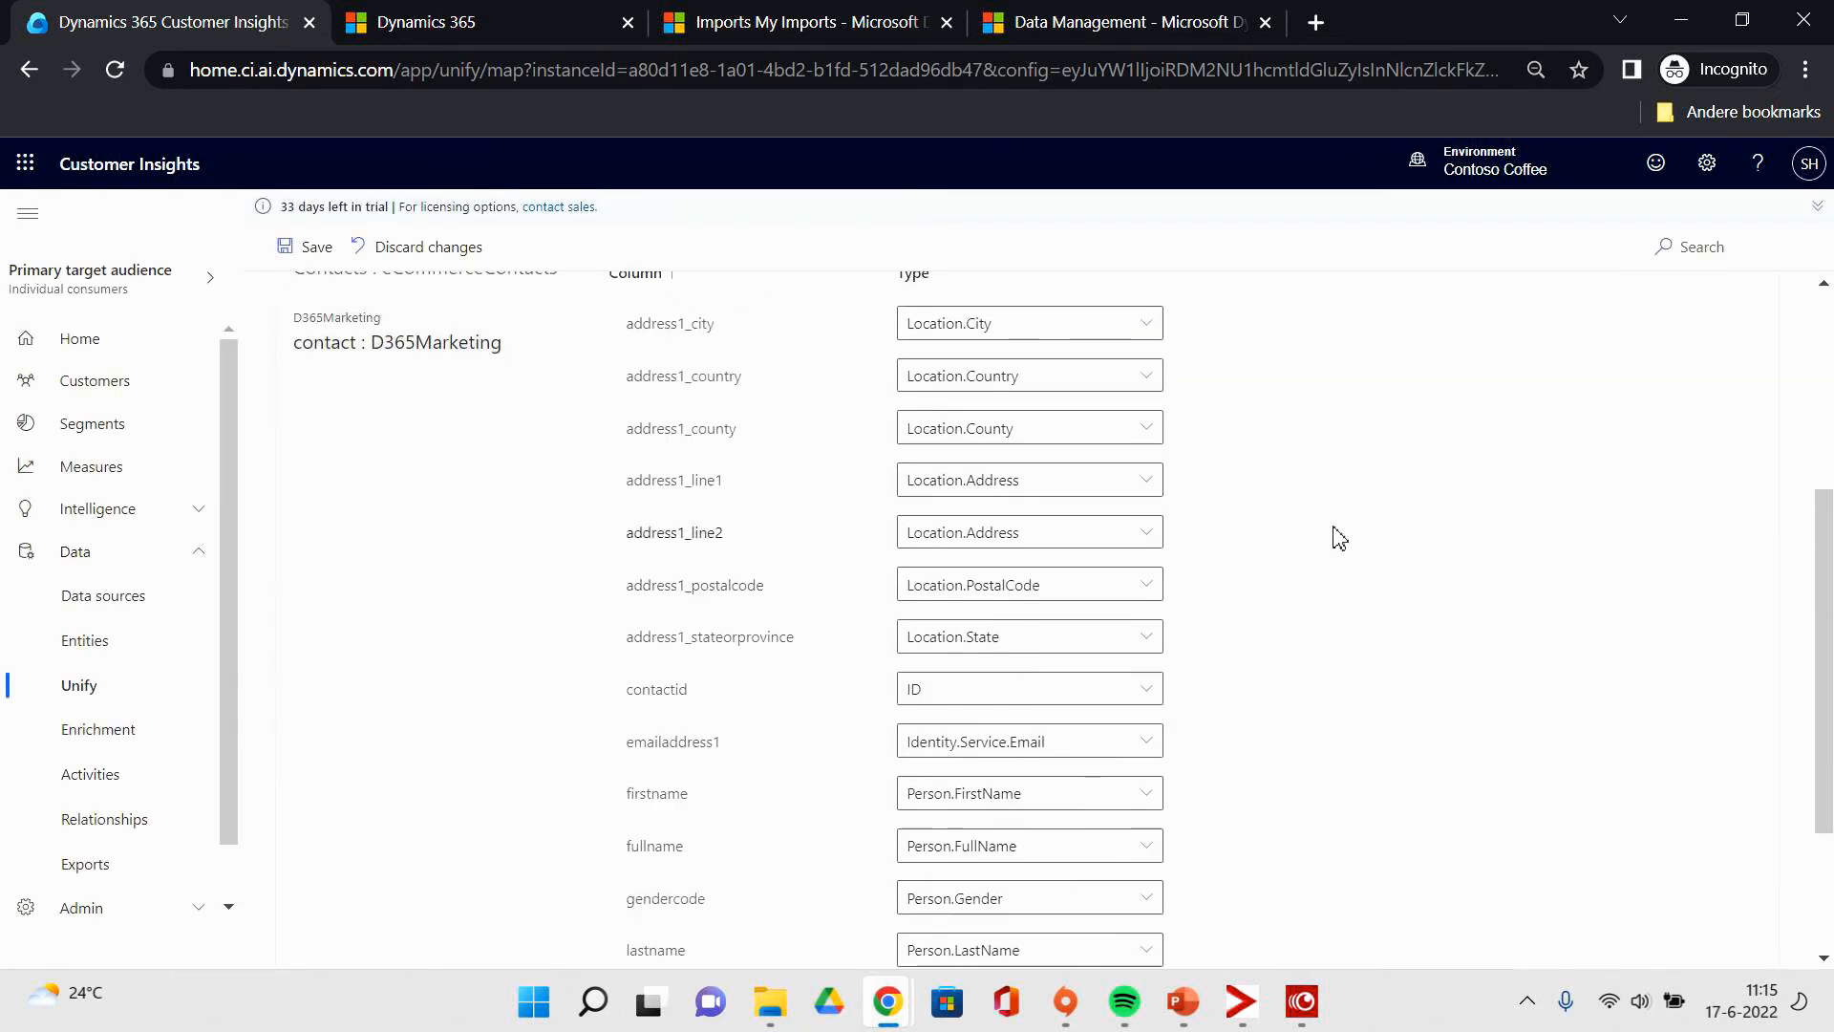
{"action": "left_click_drag", "start_coordinate": [1830, 573], "coordinate": [1830, 493]}
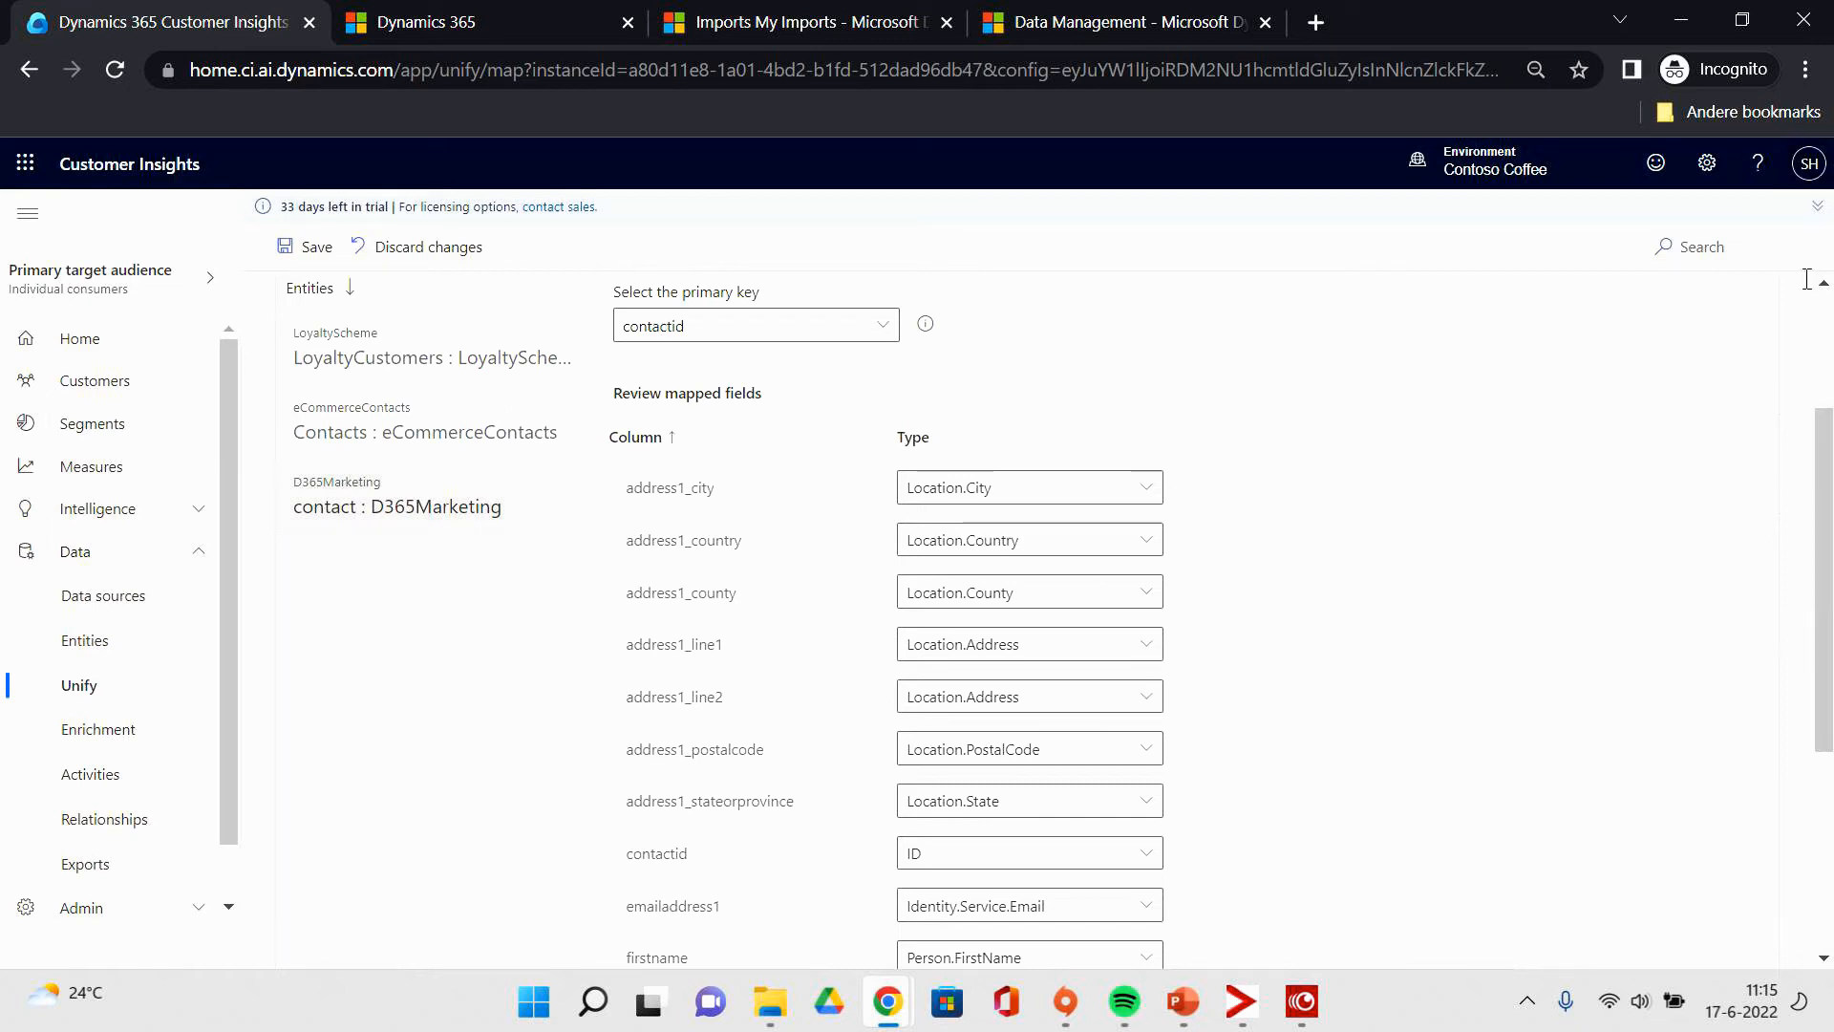
{"action": "left_click", "coordinate": [1822, 418]}
{"action": "mouse_move", "coordinate": [1823, 419]}
{"action": "left_mouse_down"}
{"action": "mouse_move", "coordinate": [1831, 530]}
{"action": "mouse_move", "coordinate": [1831, 425]}
{"action": "left_mouse_up"}
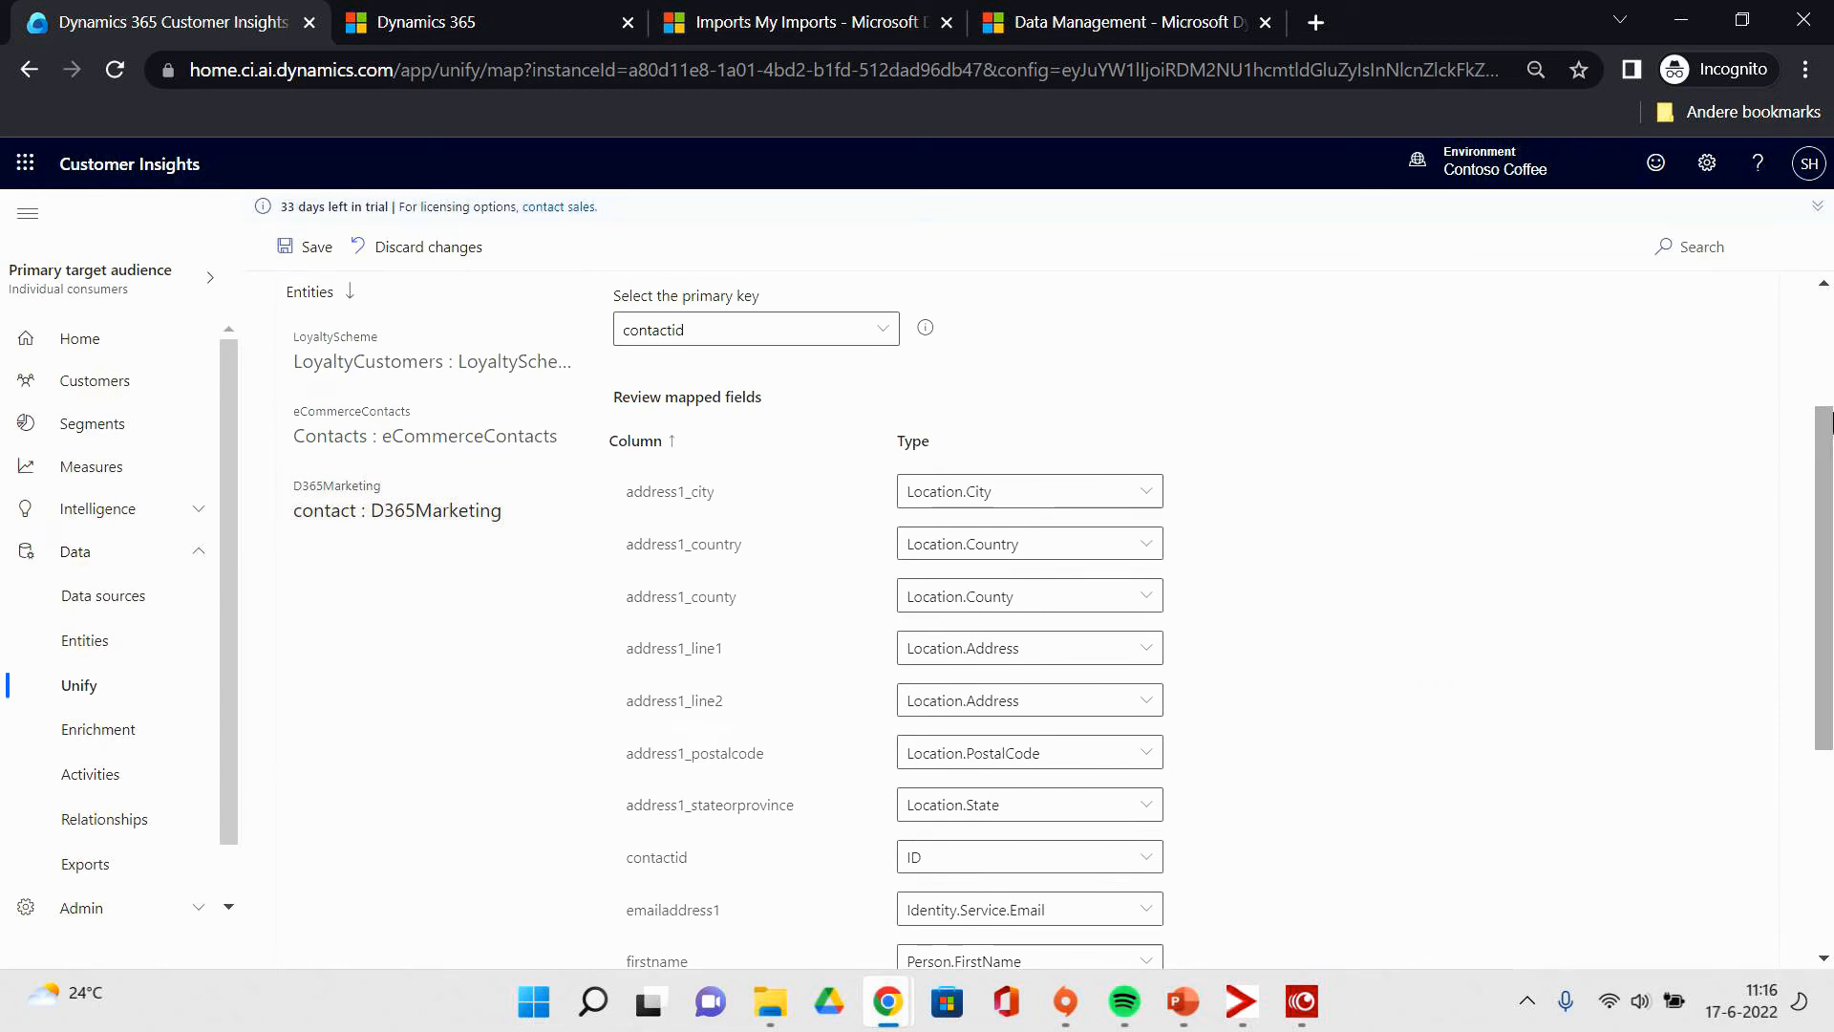
{"action": "left_click", "coordinate": [333, 229]}
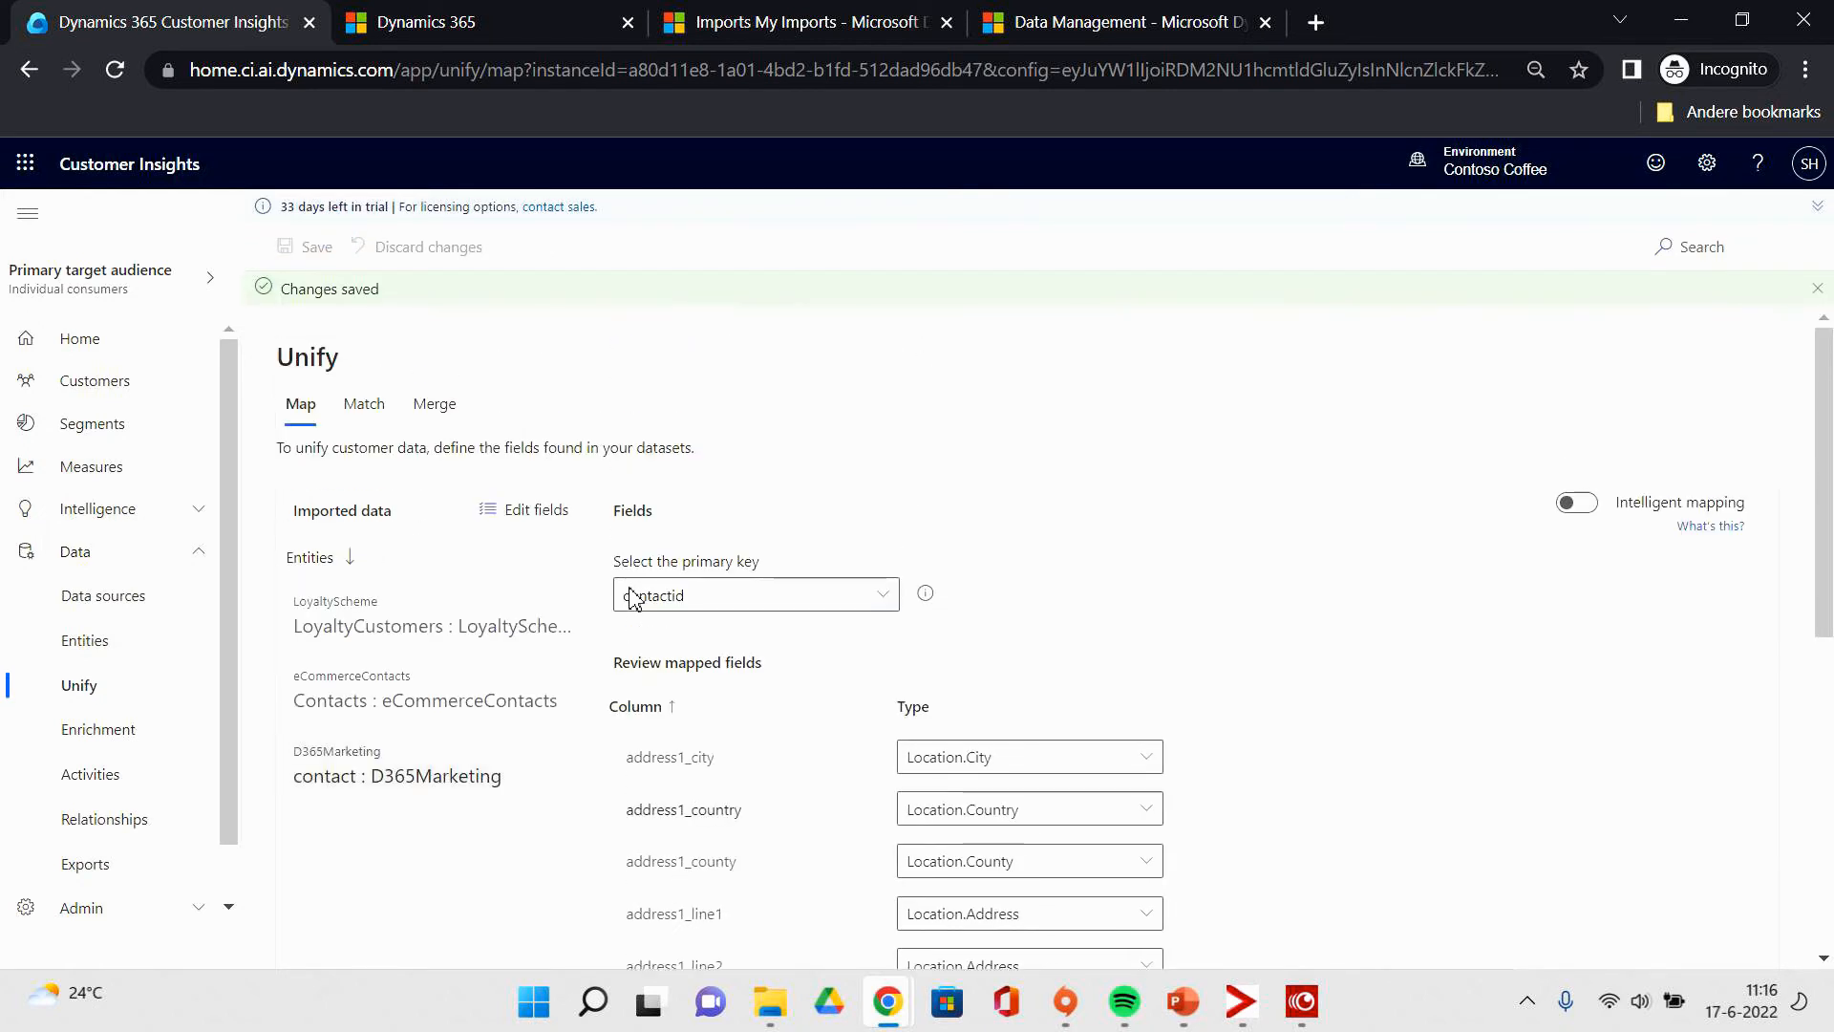
Add the contact : D365Marketing entity to the matched records in the Match stage of Unify.
{"action": "left_click", "coordinate": [367, 405]}
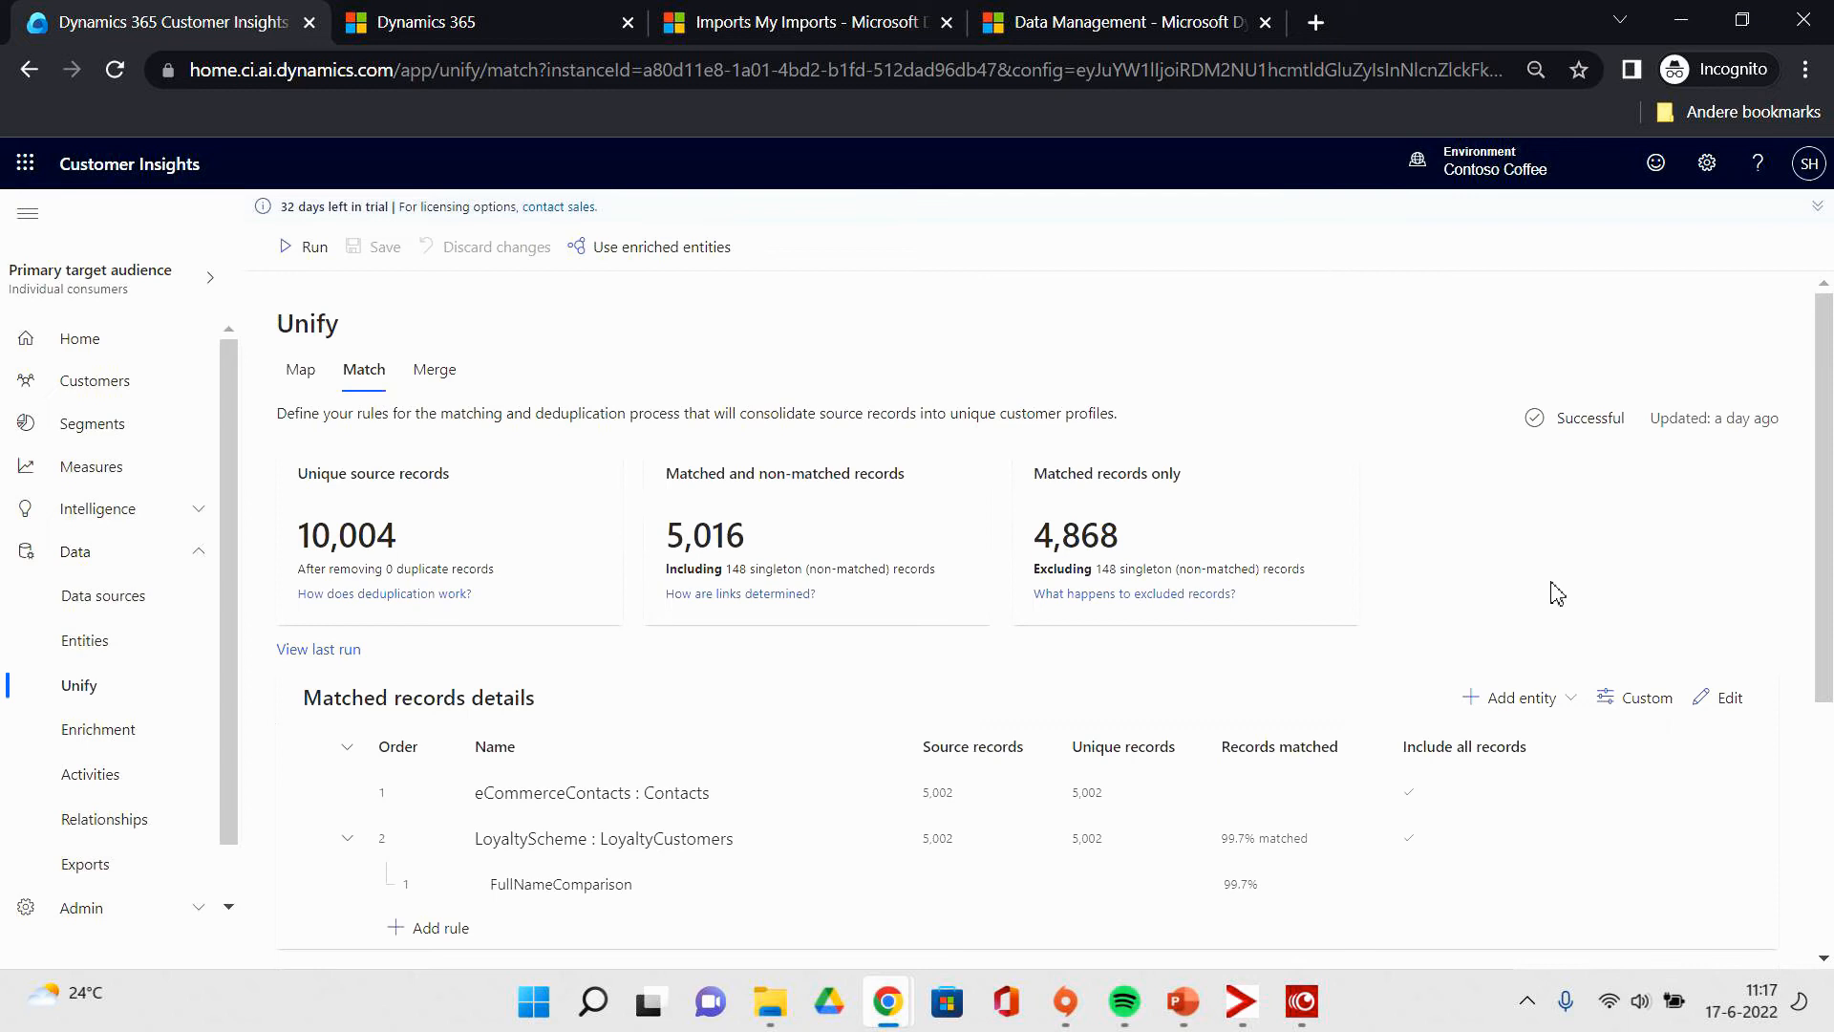
{"action": "left_click", "coordinate": [1568, 698]}
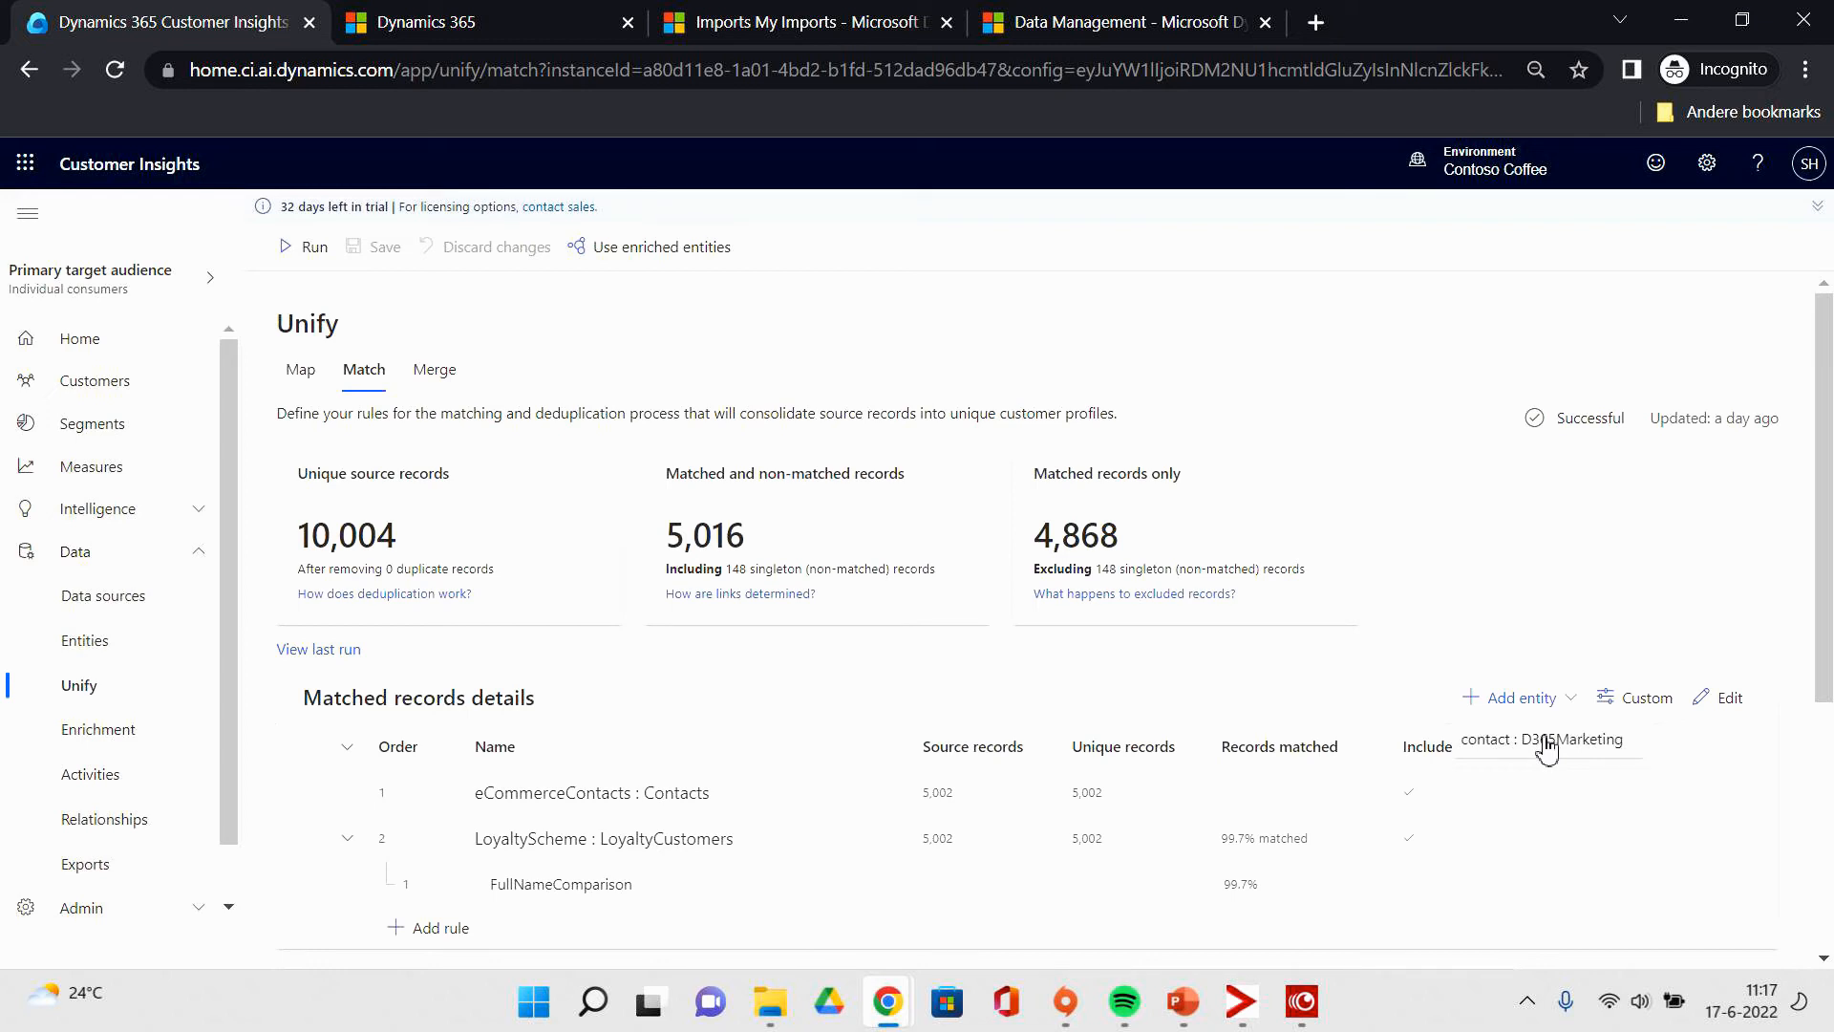
{"action": "left_click", "coordinate": [1546, 740]}
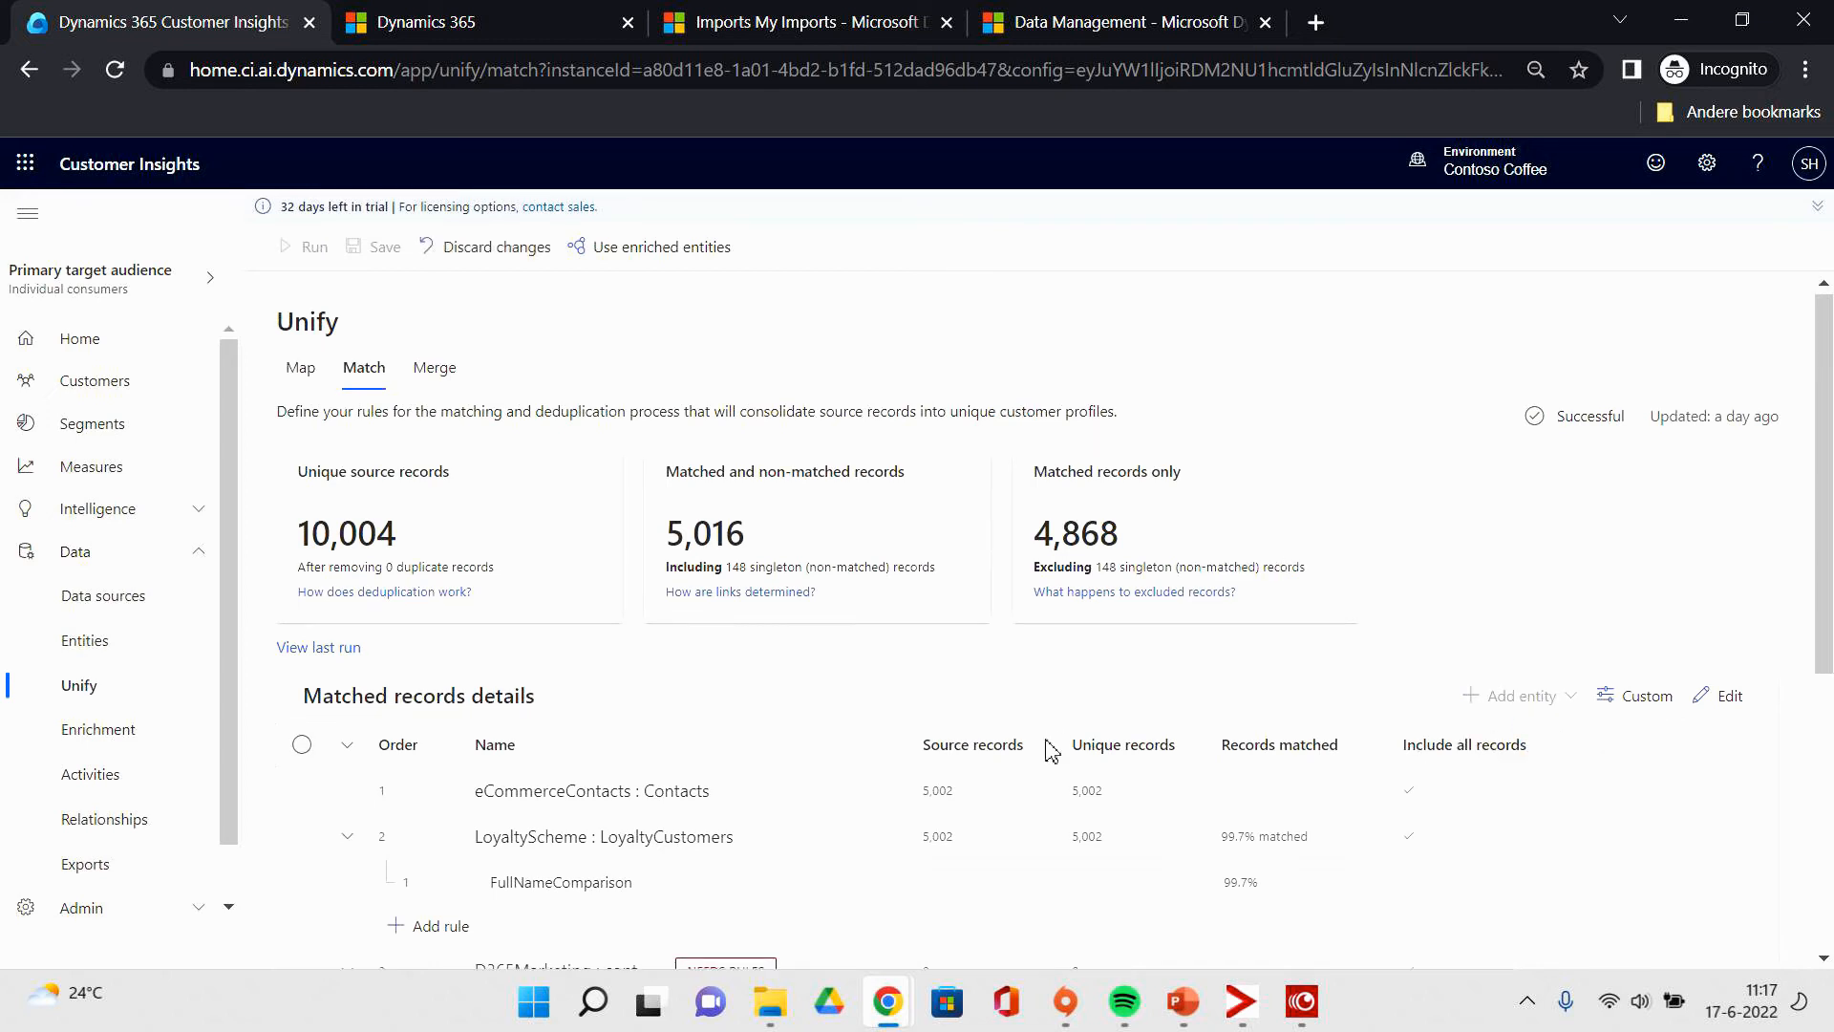
Start a match rule for the D365Marketing contact entity with Contacts : eCommerceContacts as the entity to compare.
{"action": "scroll", "coordinate": [1017, 758], "scroll_direction": "down", "scroll_amount": 3}
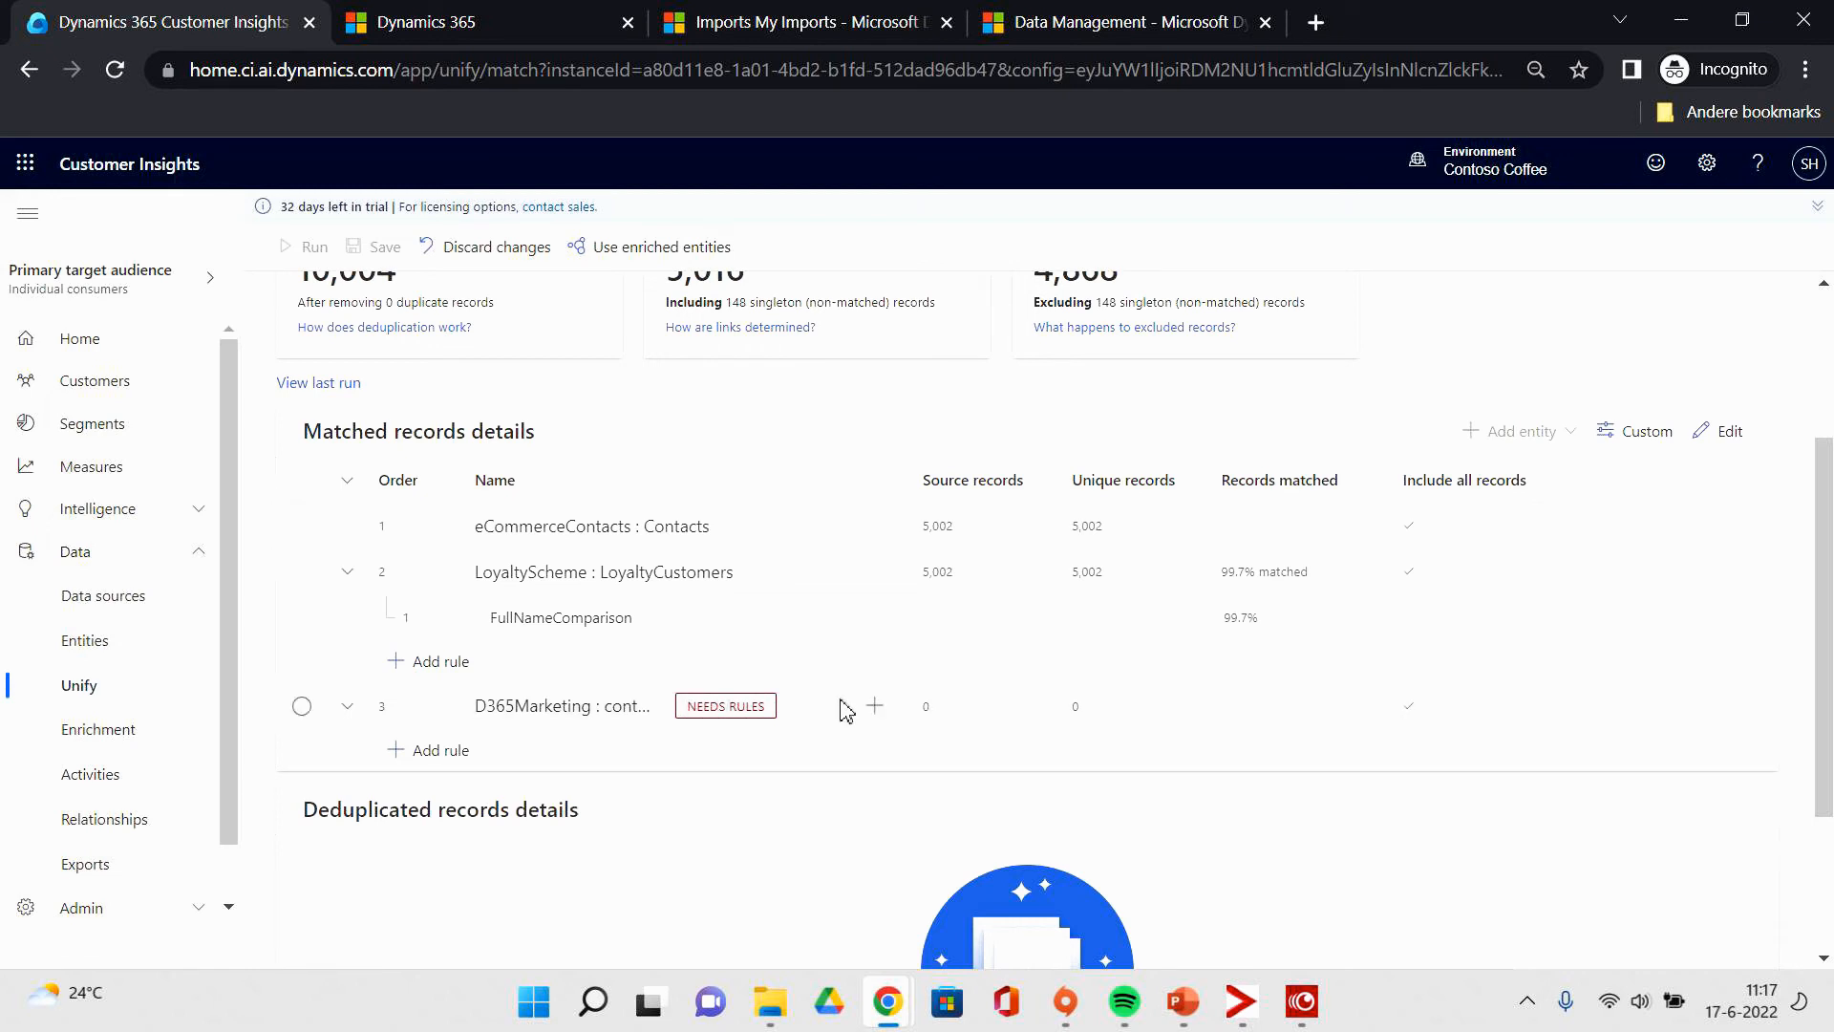
{"action": "left_click", "coordinate": [881, 704]}
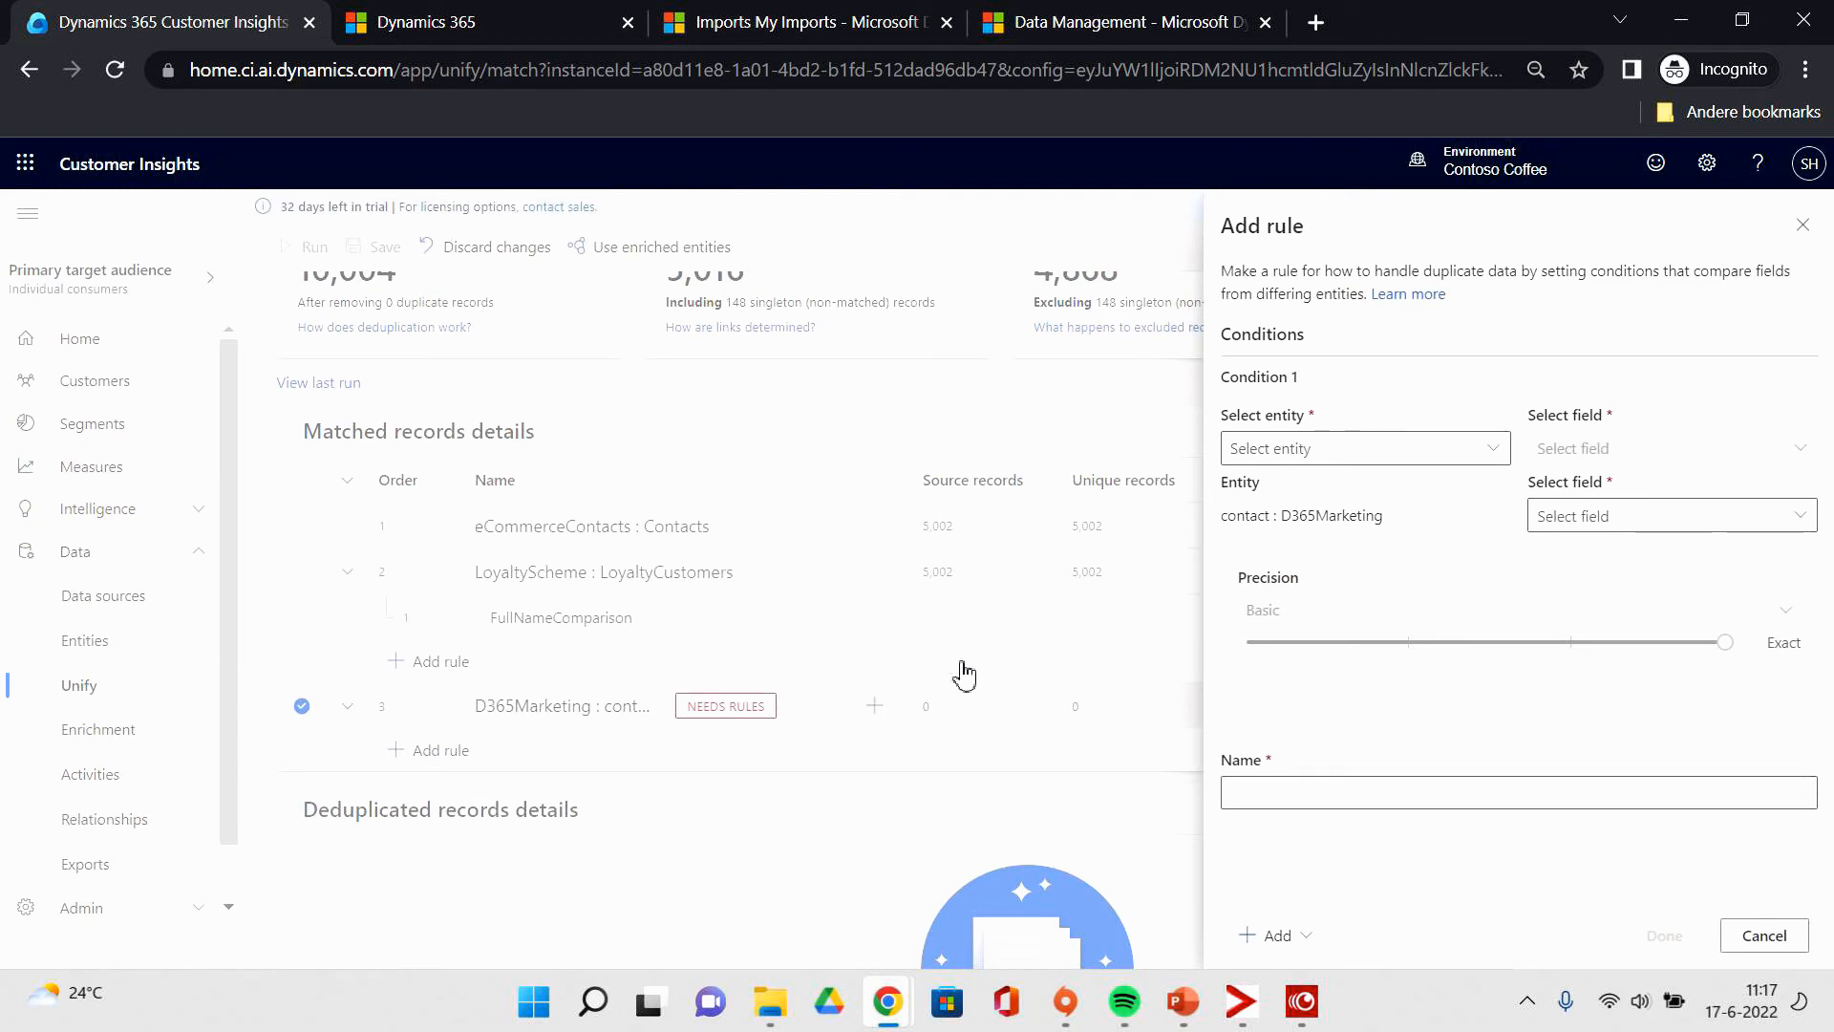
{"action": "left_click", "coordinate": [1498, 451]}
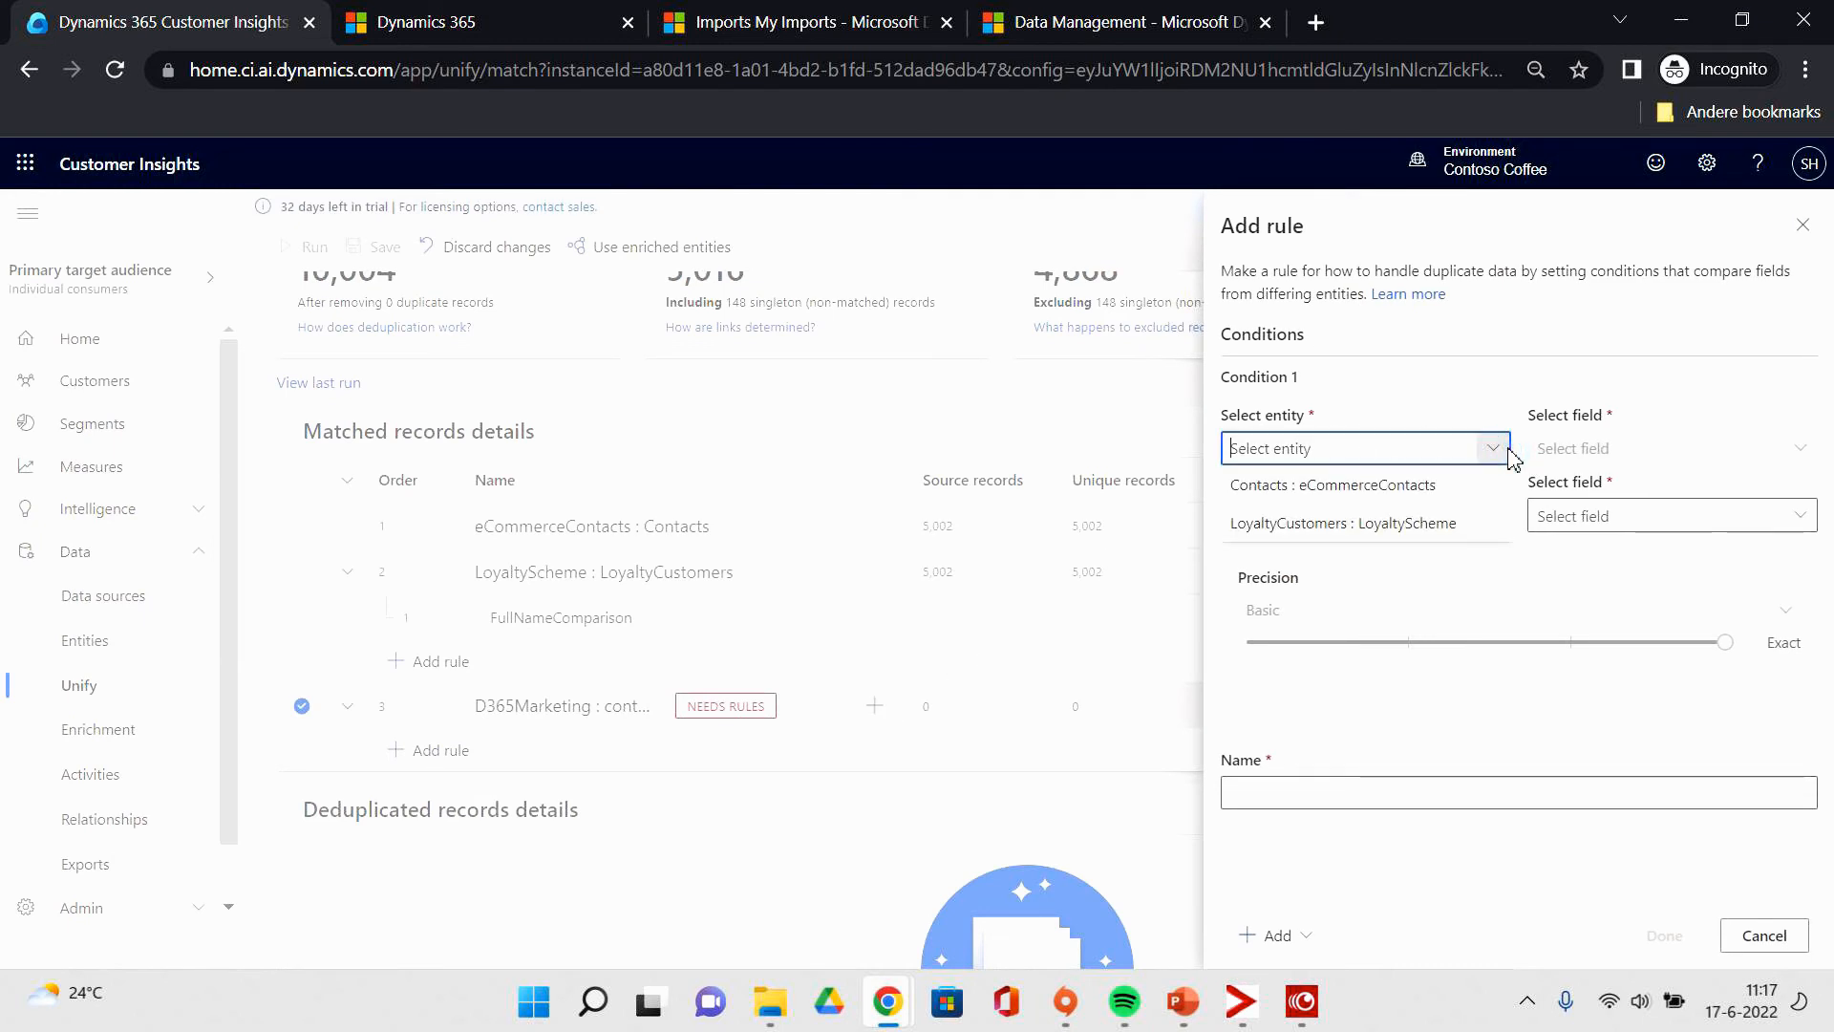
{"action": "left_click", "coordinate": [1455, 494]}
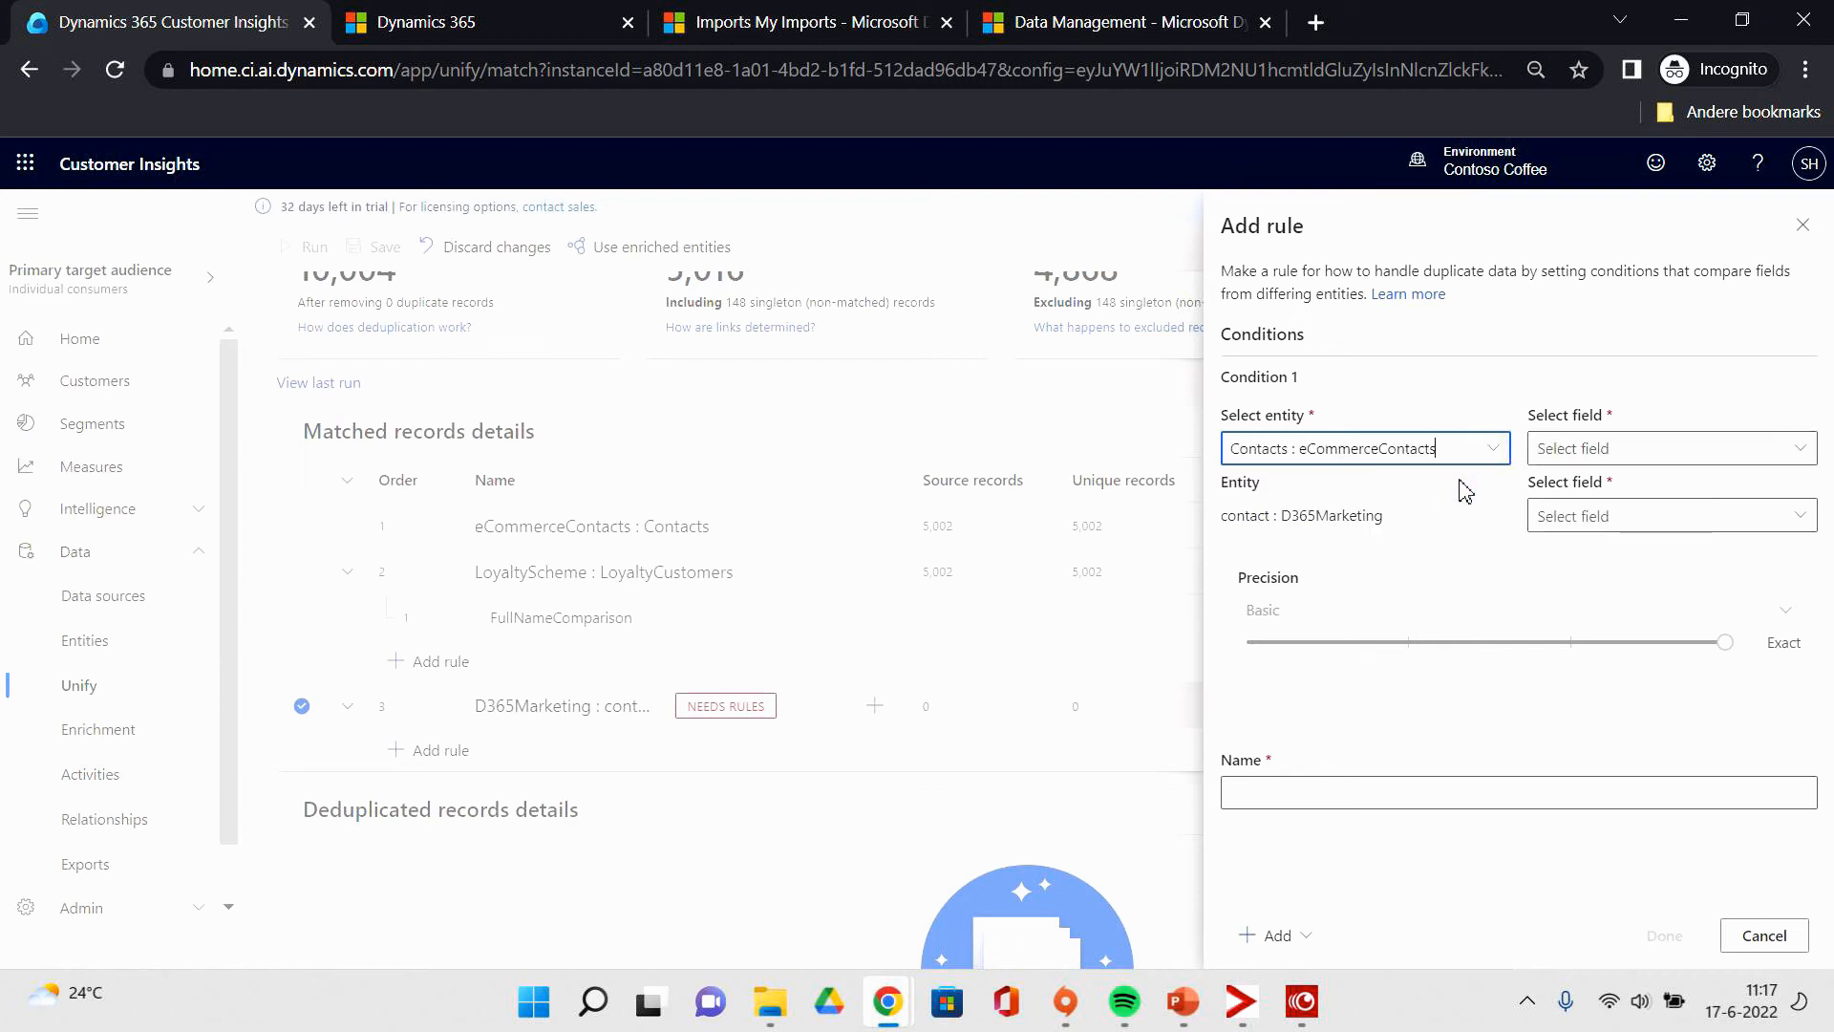
Try to pair the eCommerceContacts field ContactId with the D365Marketing field contactid in Condition 1.
{"action": "left_click", "coordinate": [1541, 451]}
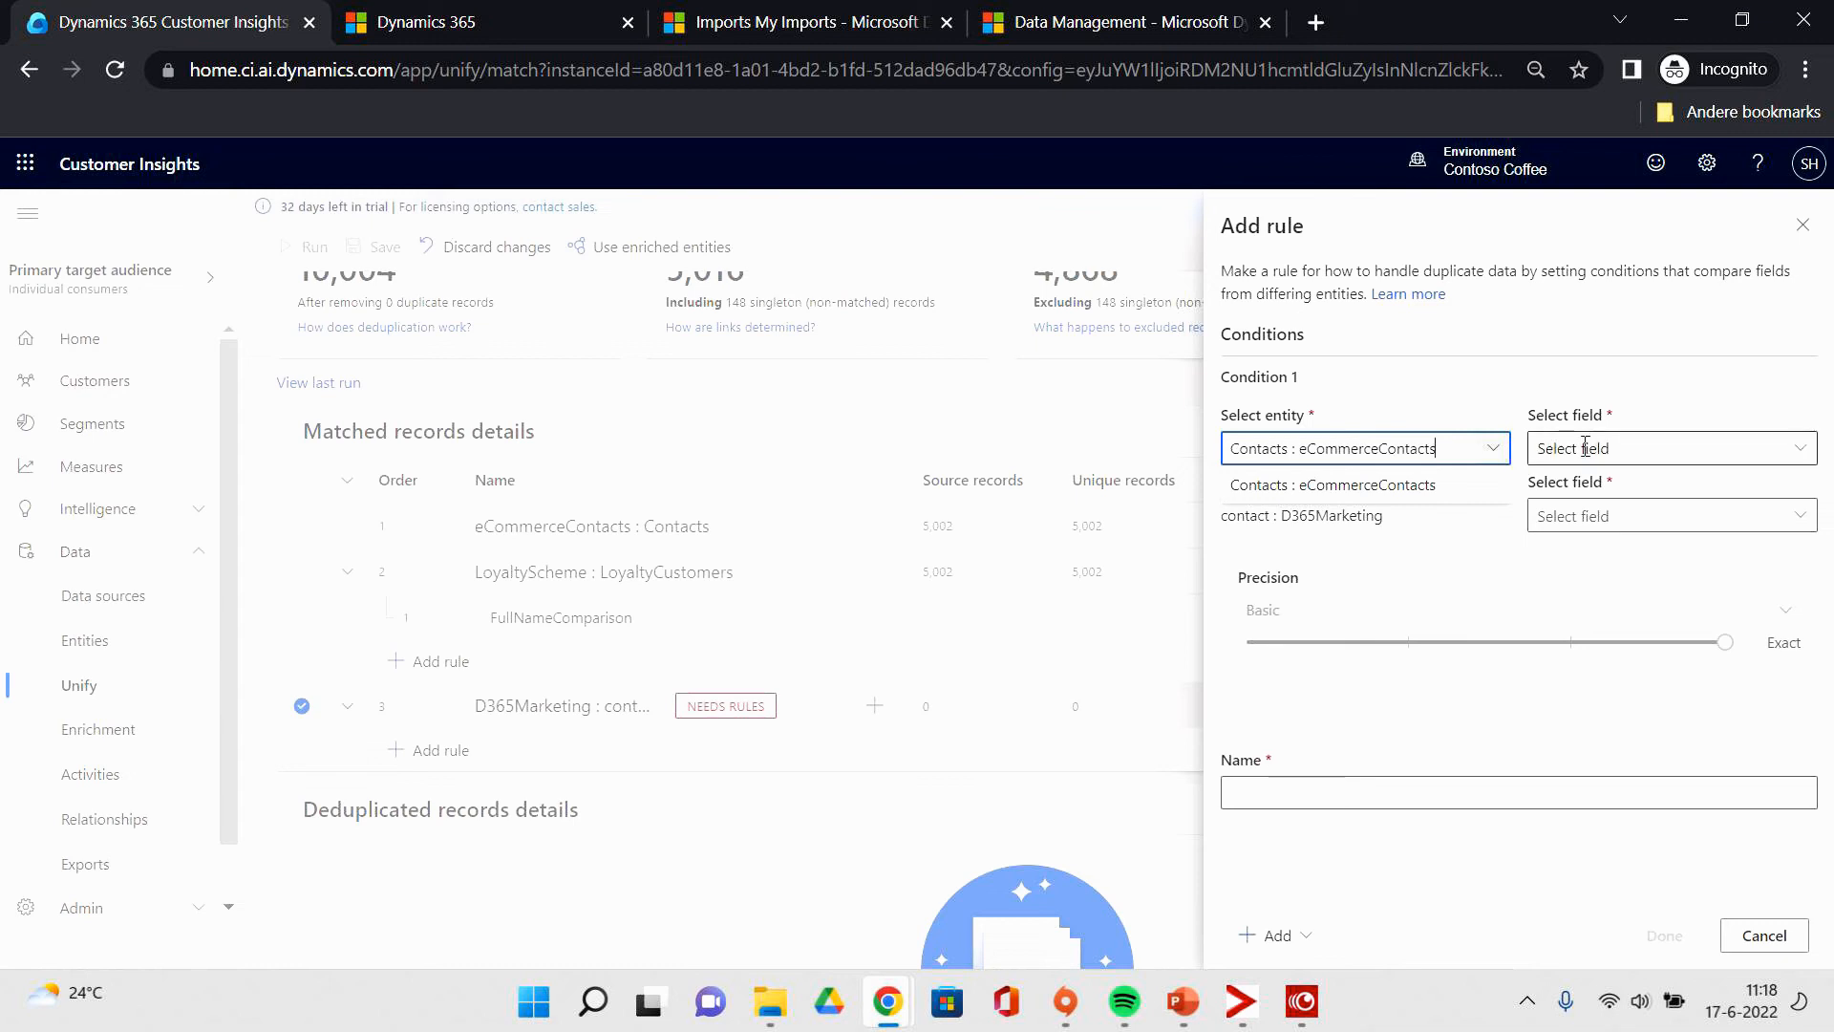
{"action": "left_click", "coordinate": [1617, 520]}
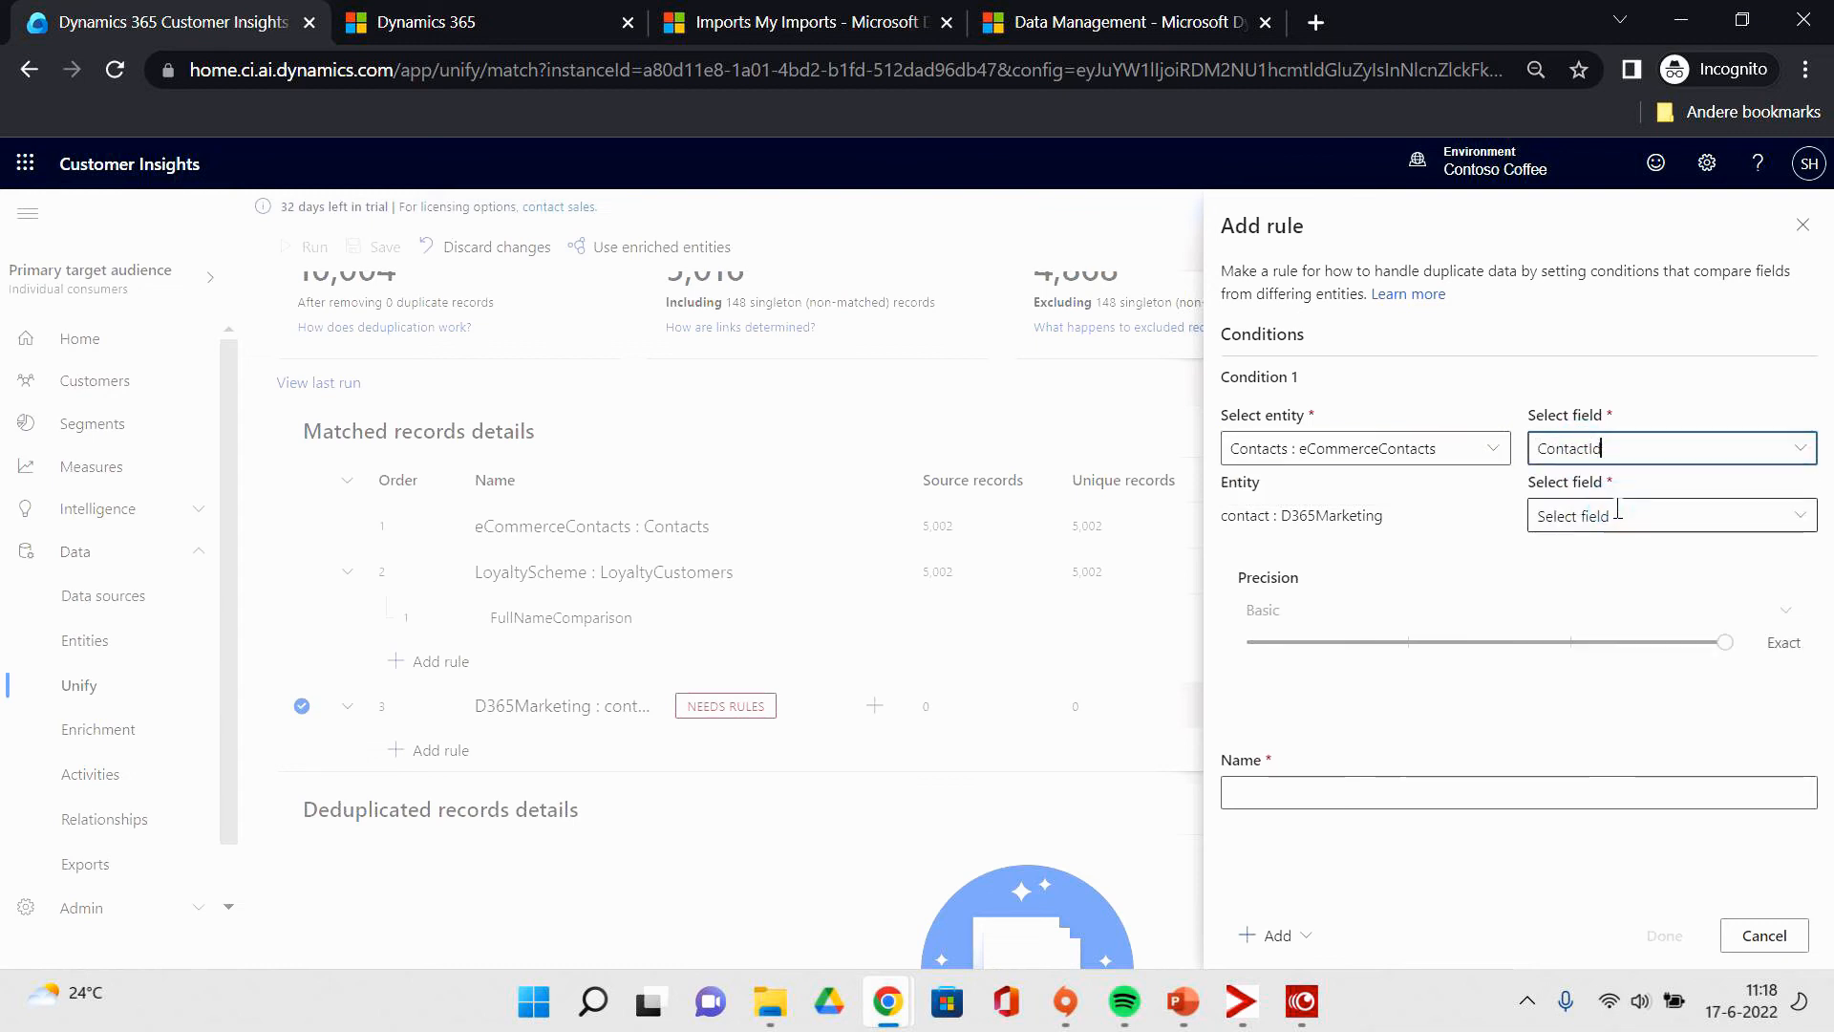
{"action": "left_click", "coordinate": [1621, 514]}
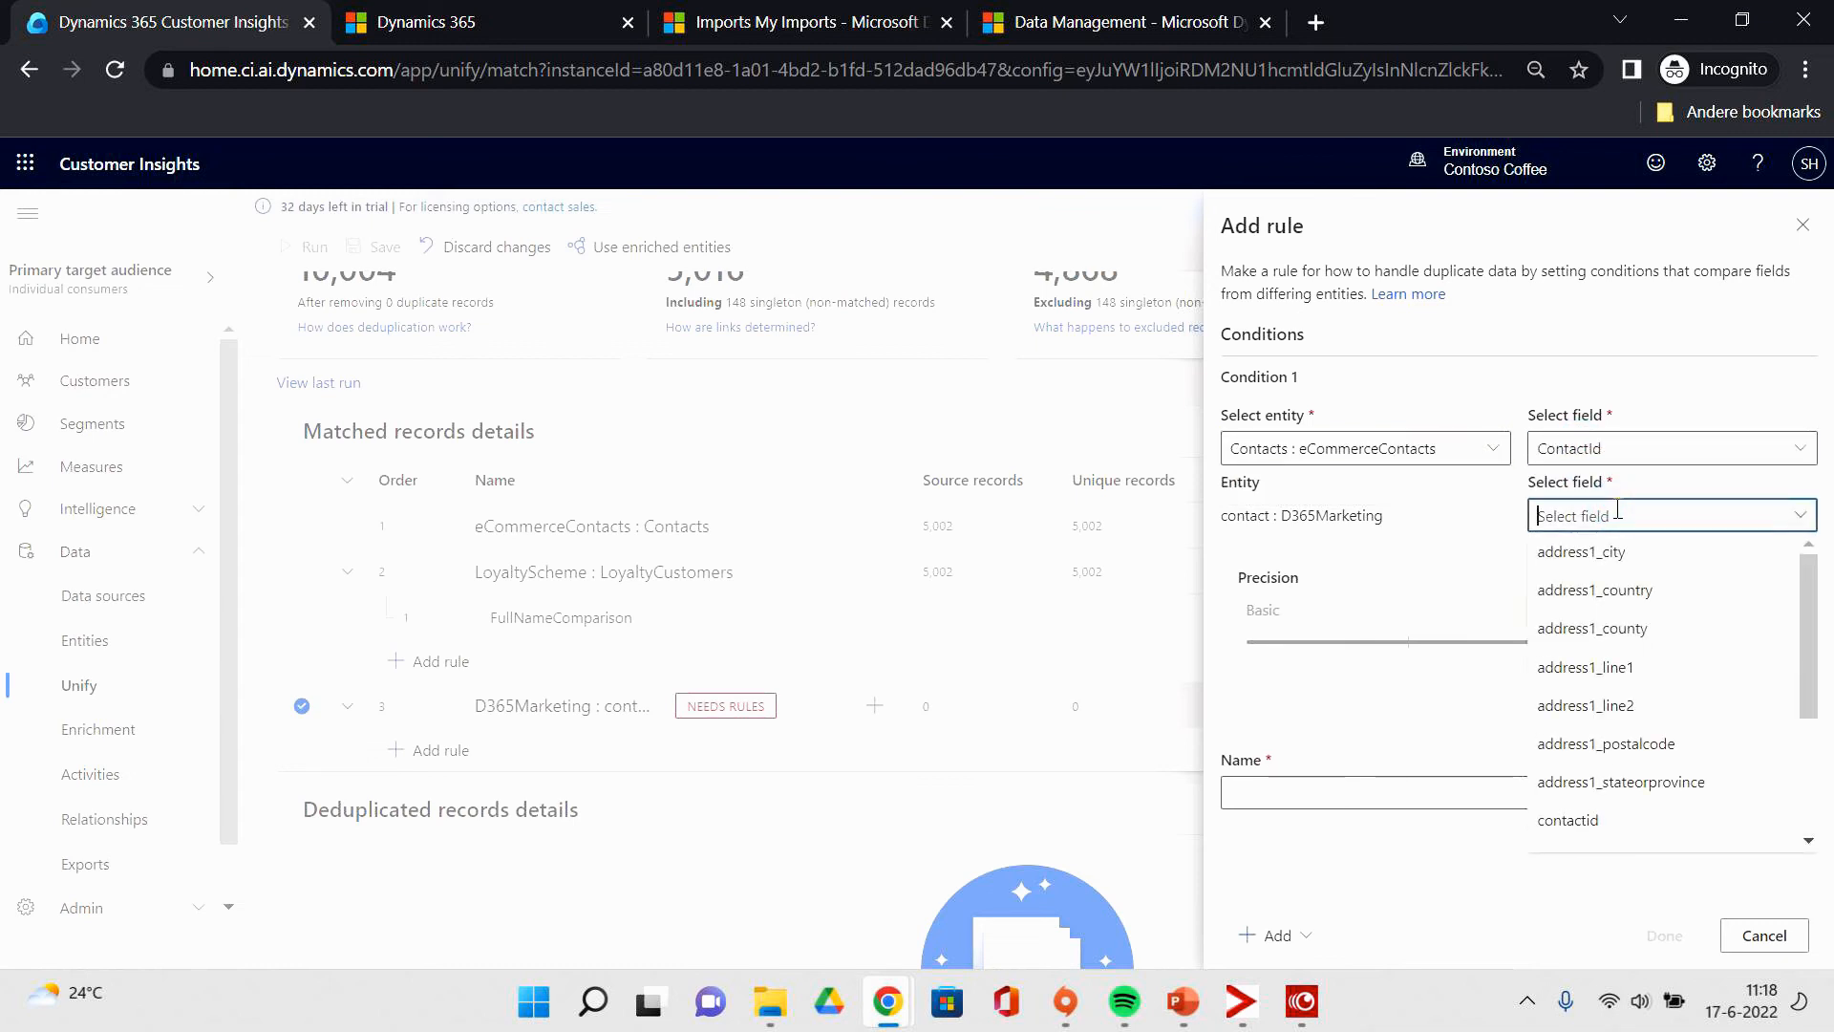
{"action": "left_click", "coordinate": [1591, 822]}
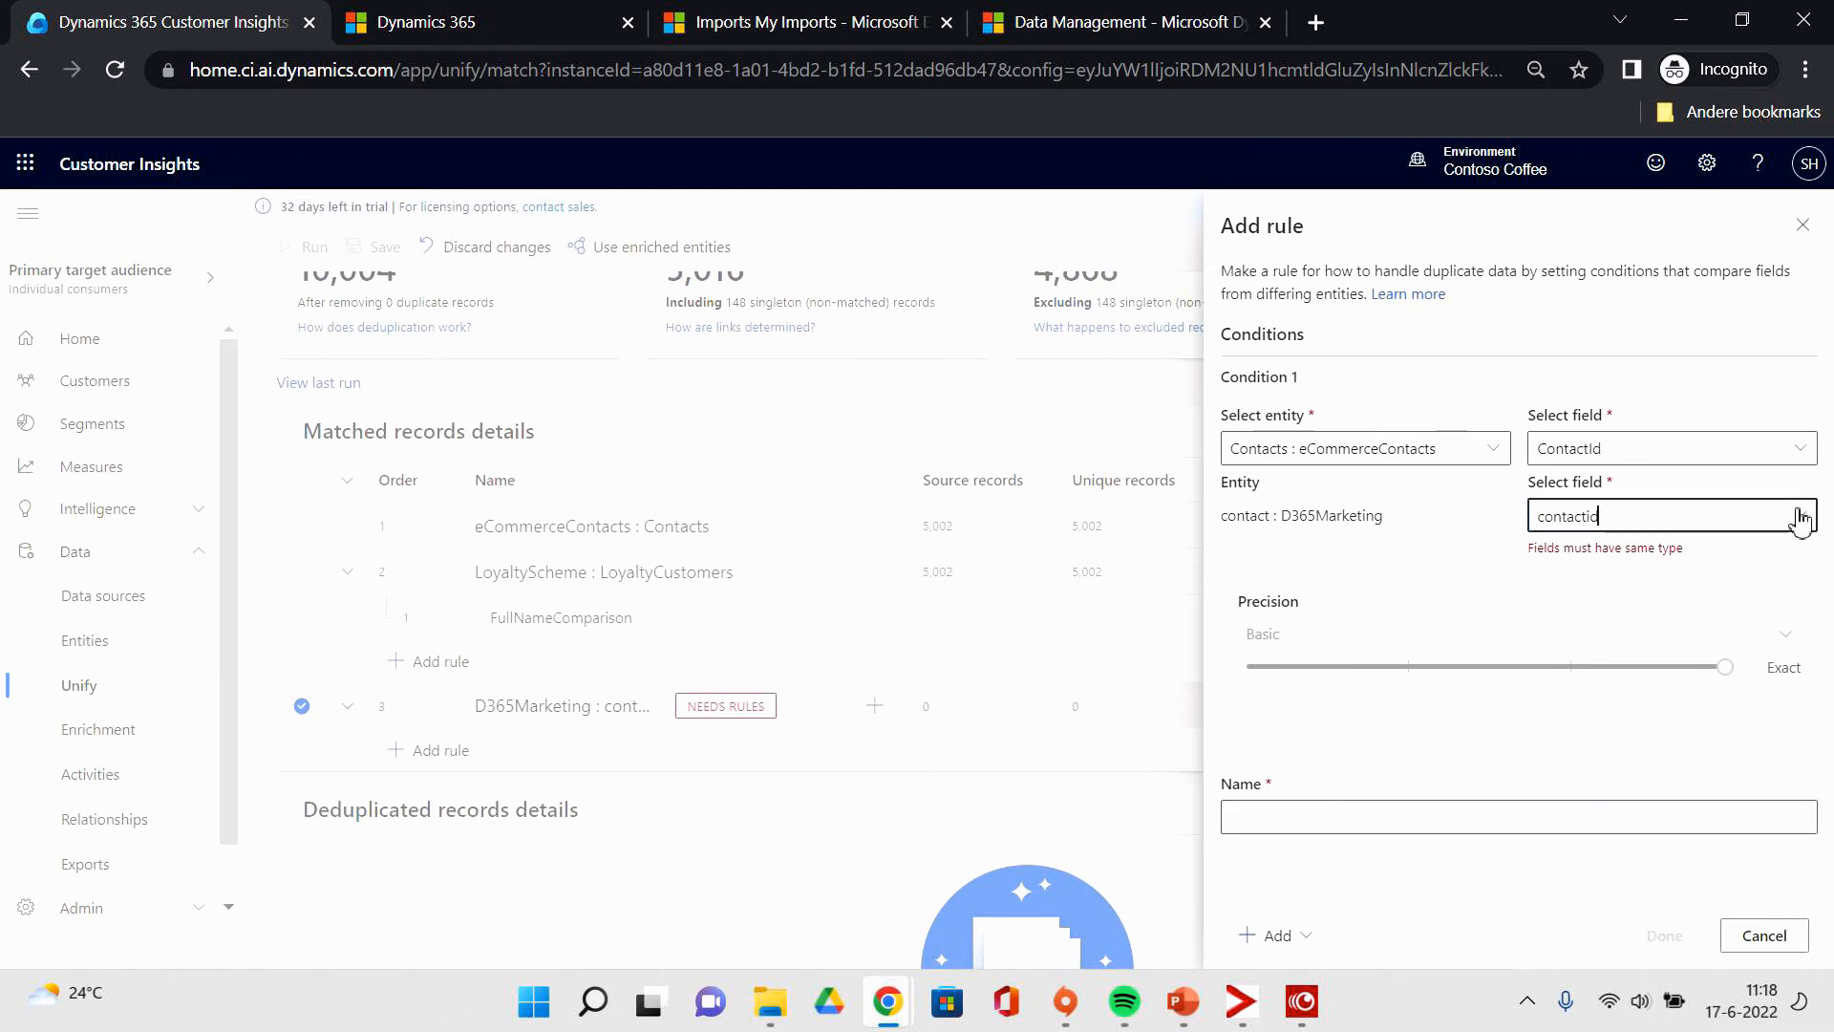
Name the match rule D365toContacts and recheck the selected contactid field.
{"action": "left_click", "coordinate": [1379, 828]}
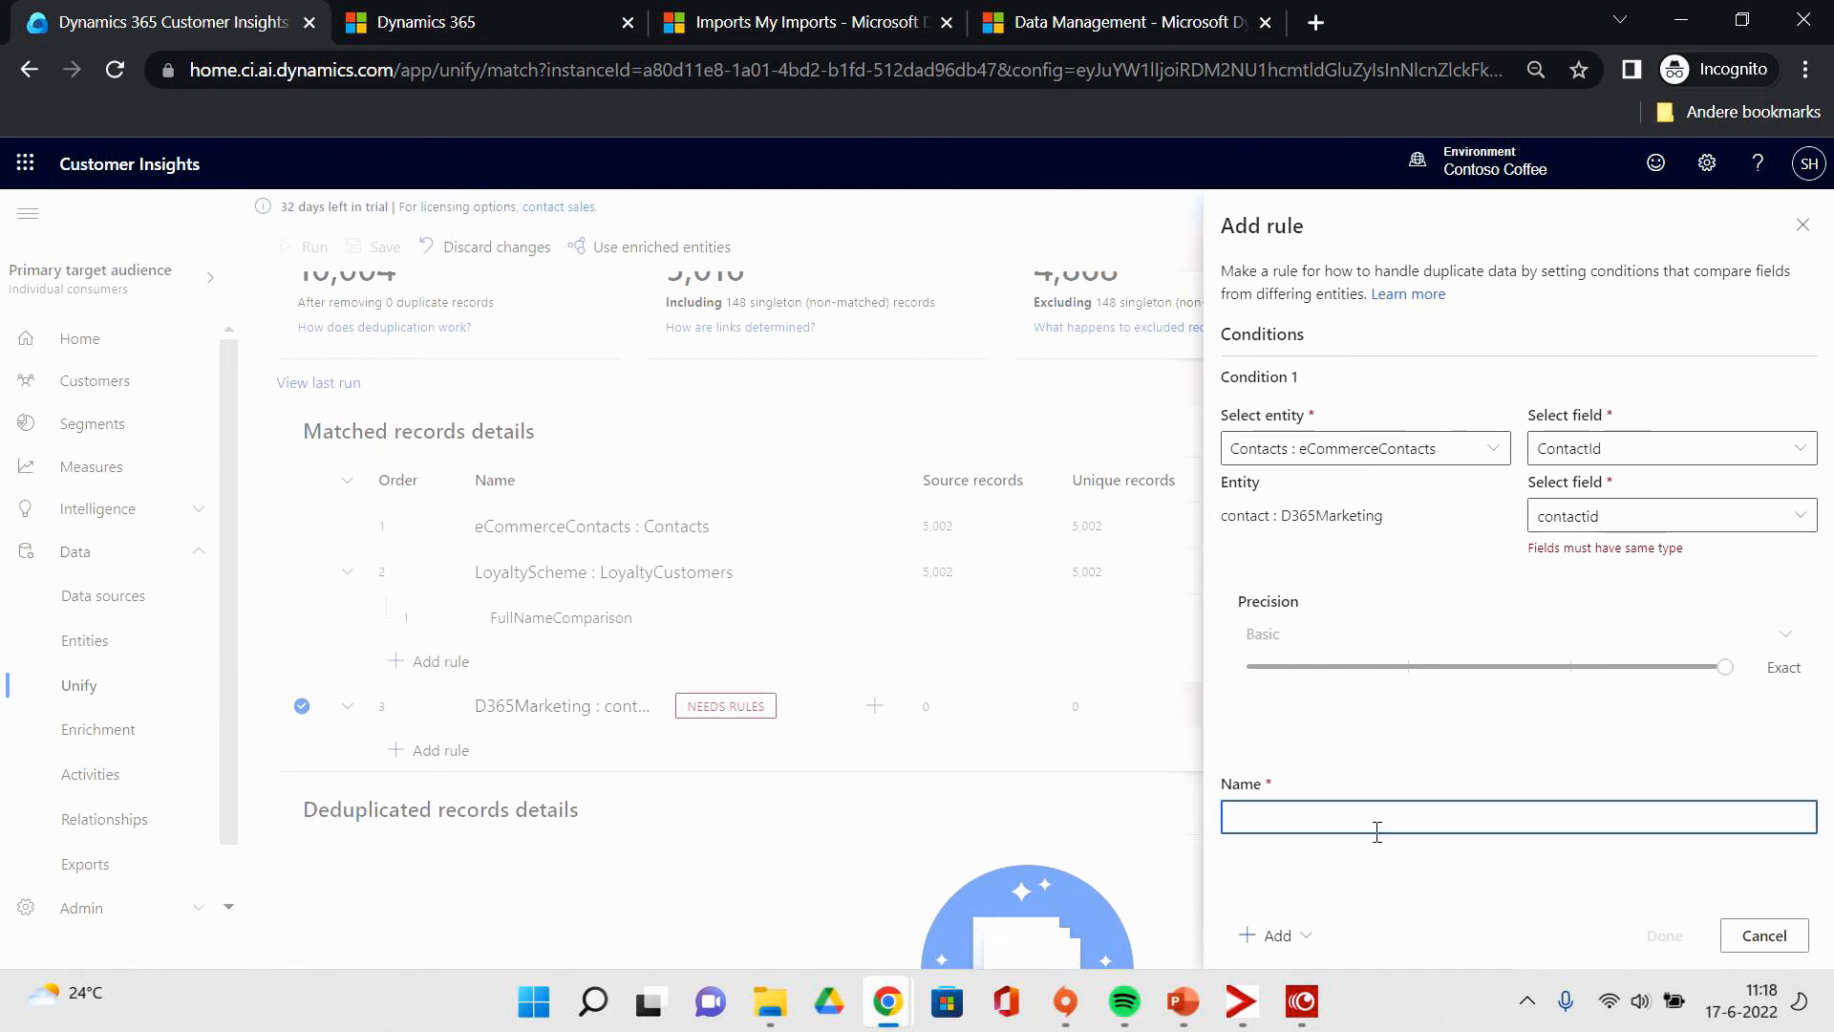
{"action": "type", "text": "D365toContacts"}
{"action": "left_click", "coordinate": [1643, 516]}
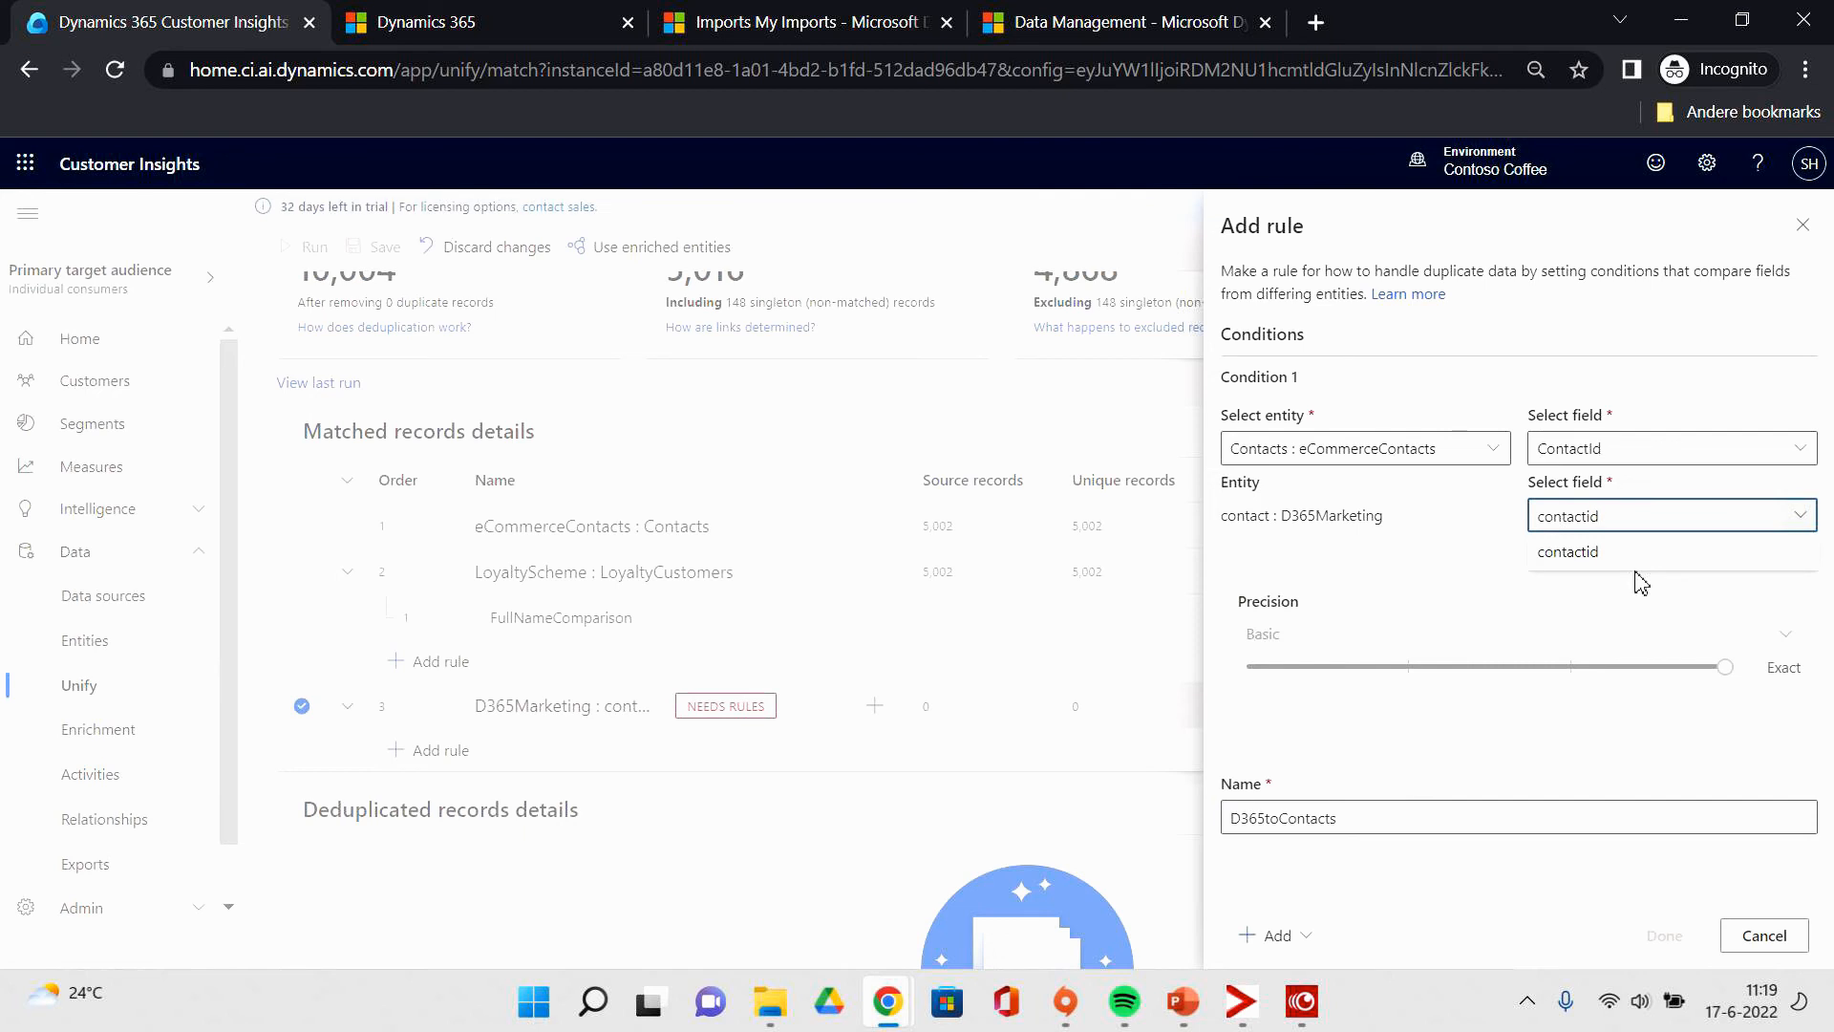
{"action": "left_click", "coordinate": [1392, 535]}
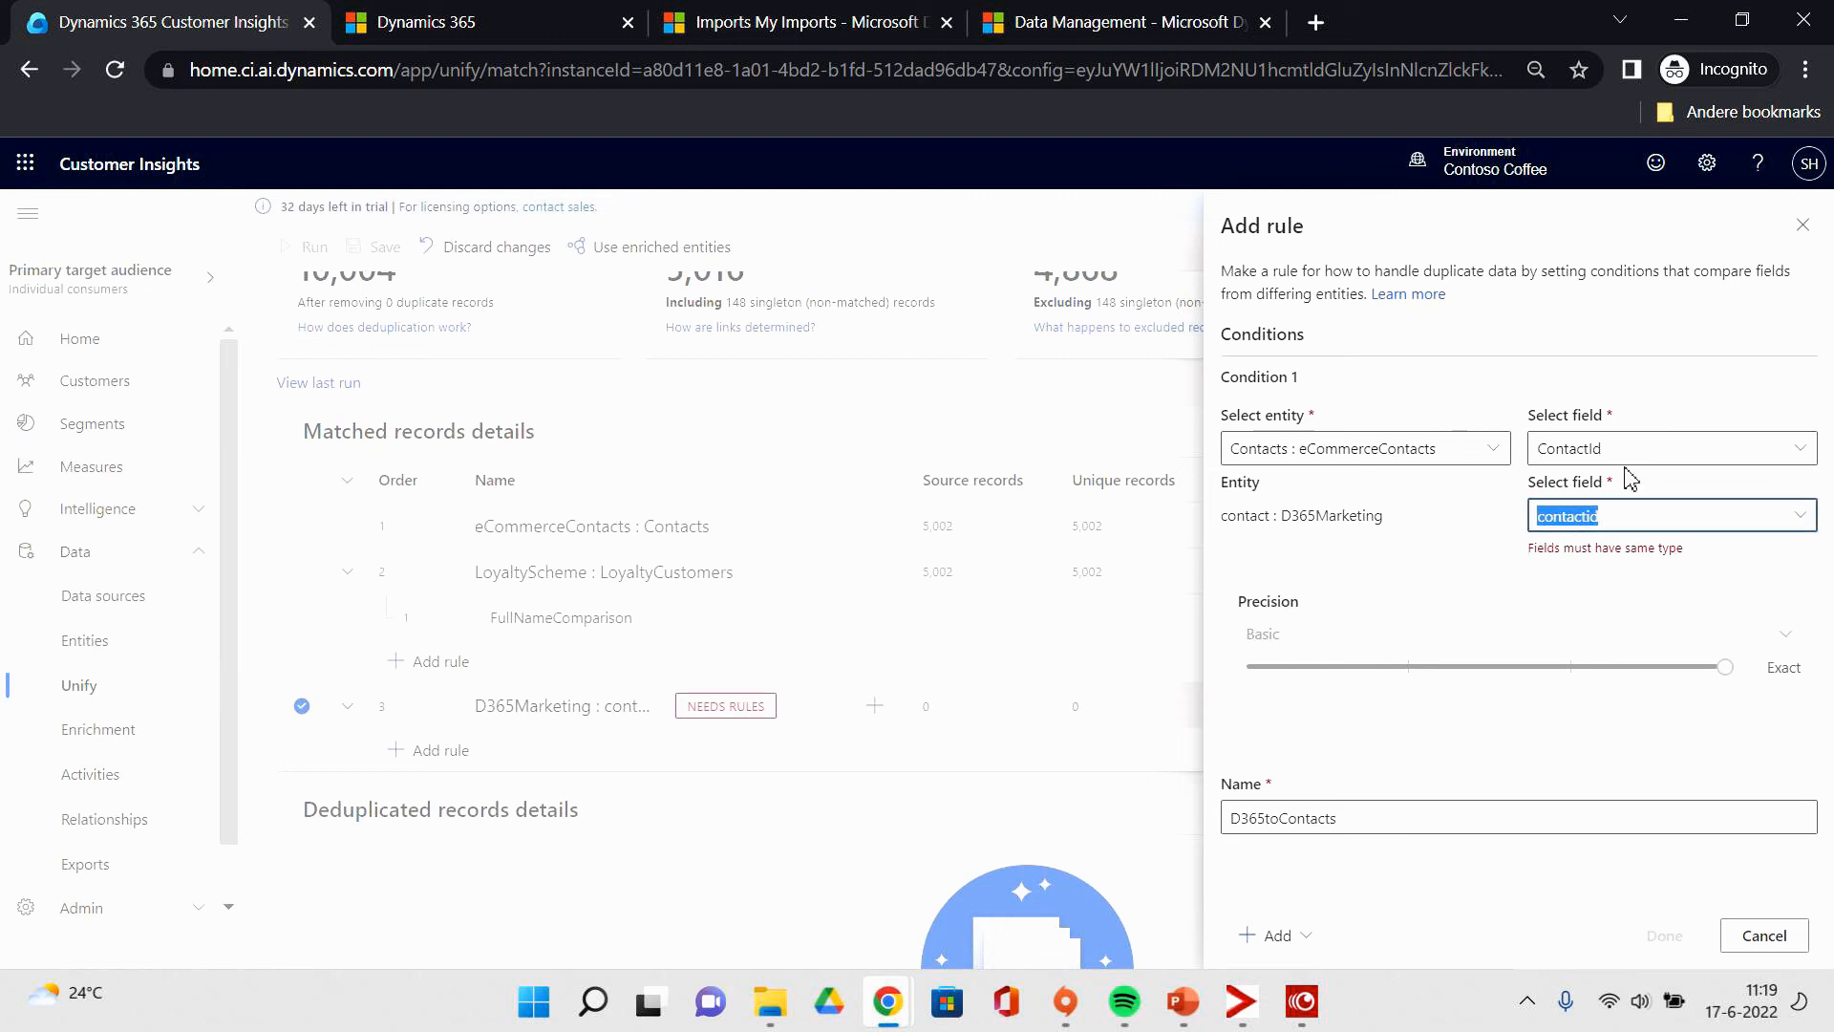
Pair EMail with emailaddress1 in the rule condition with Basic precision, finish the rule and run the matching.
{"action": "left_click", "coordinate": [1793, 455]}
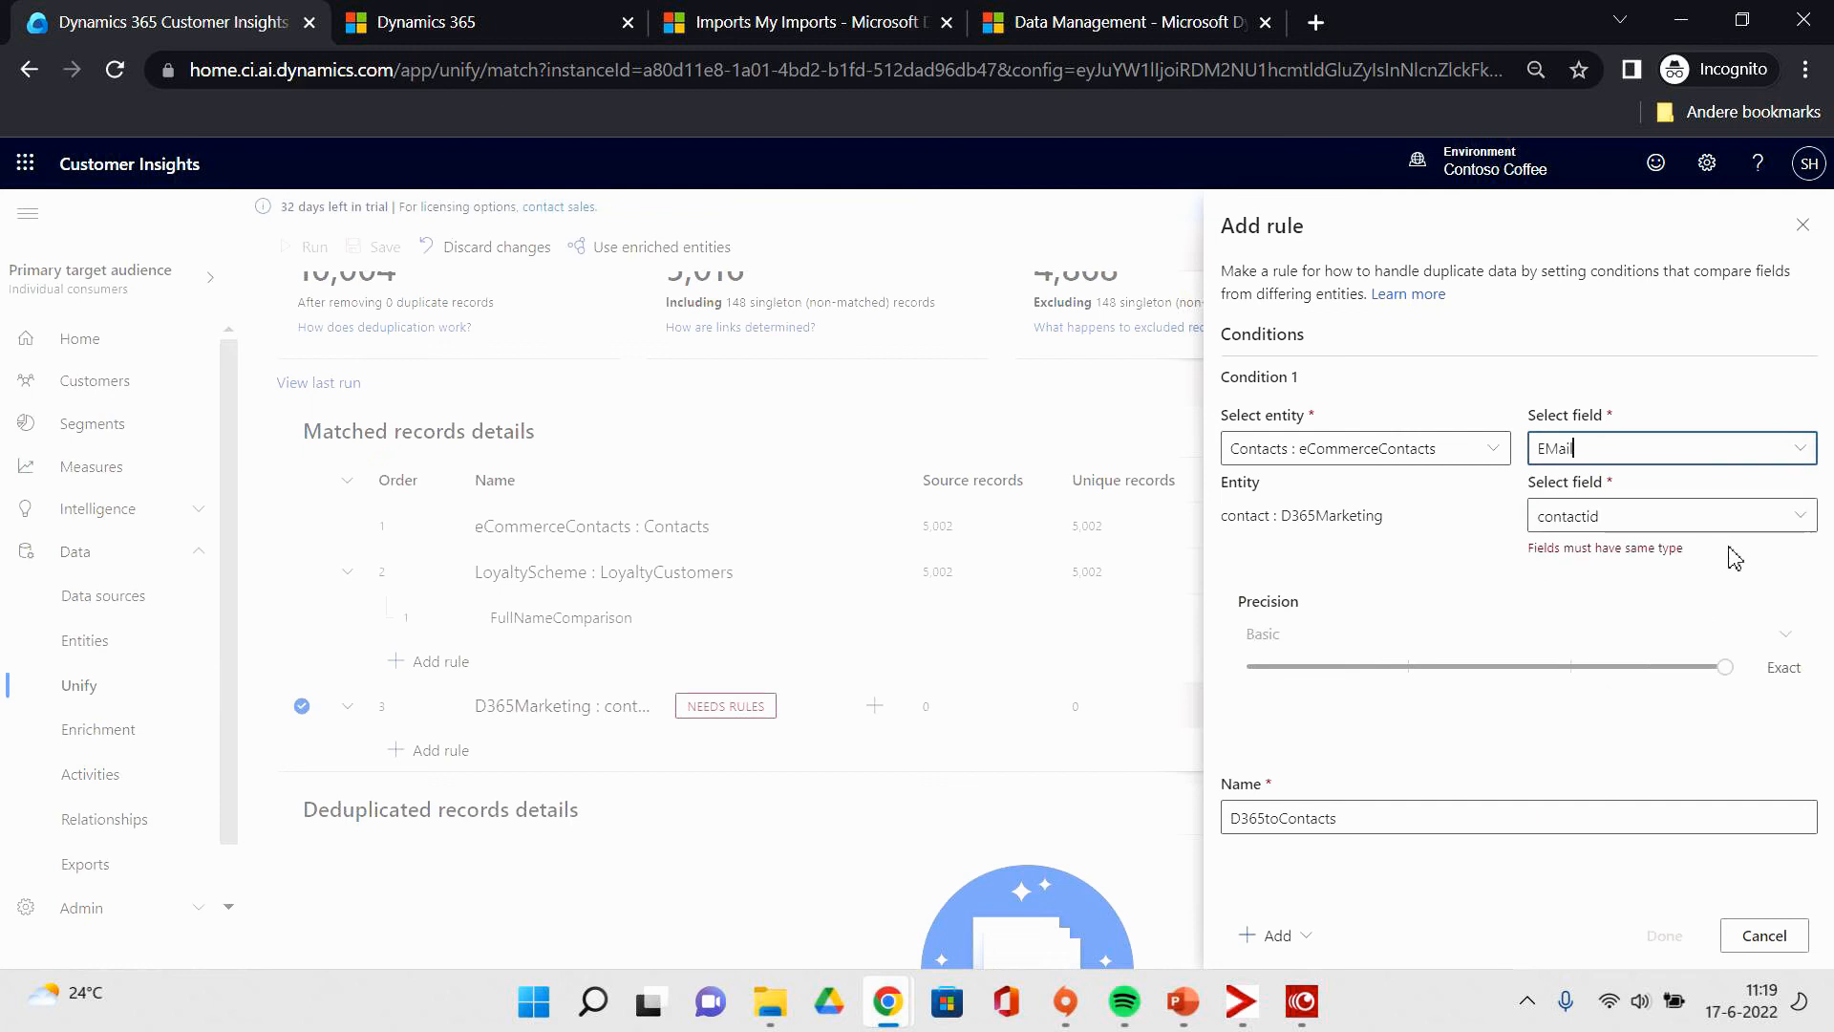
{"action": "left_click", "coordinate": [1800, 517]}
{"action": "scroll", "coordinate": [1678, 649], "scroll_direction": "down", "scroll_amount": 3}
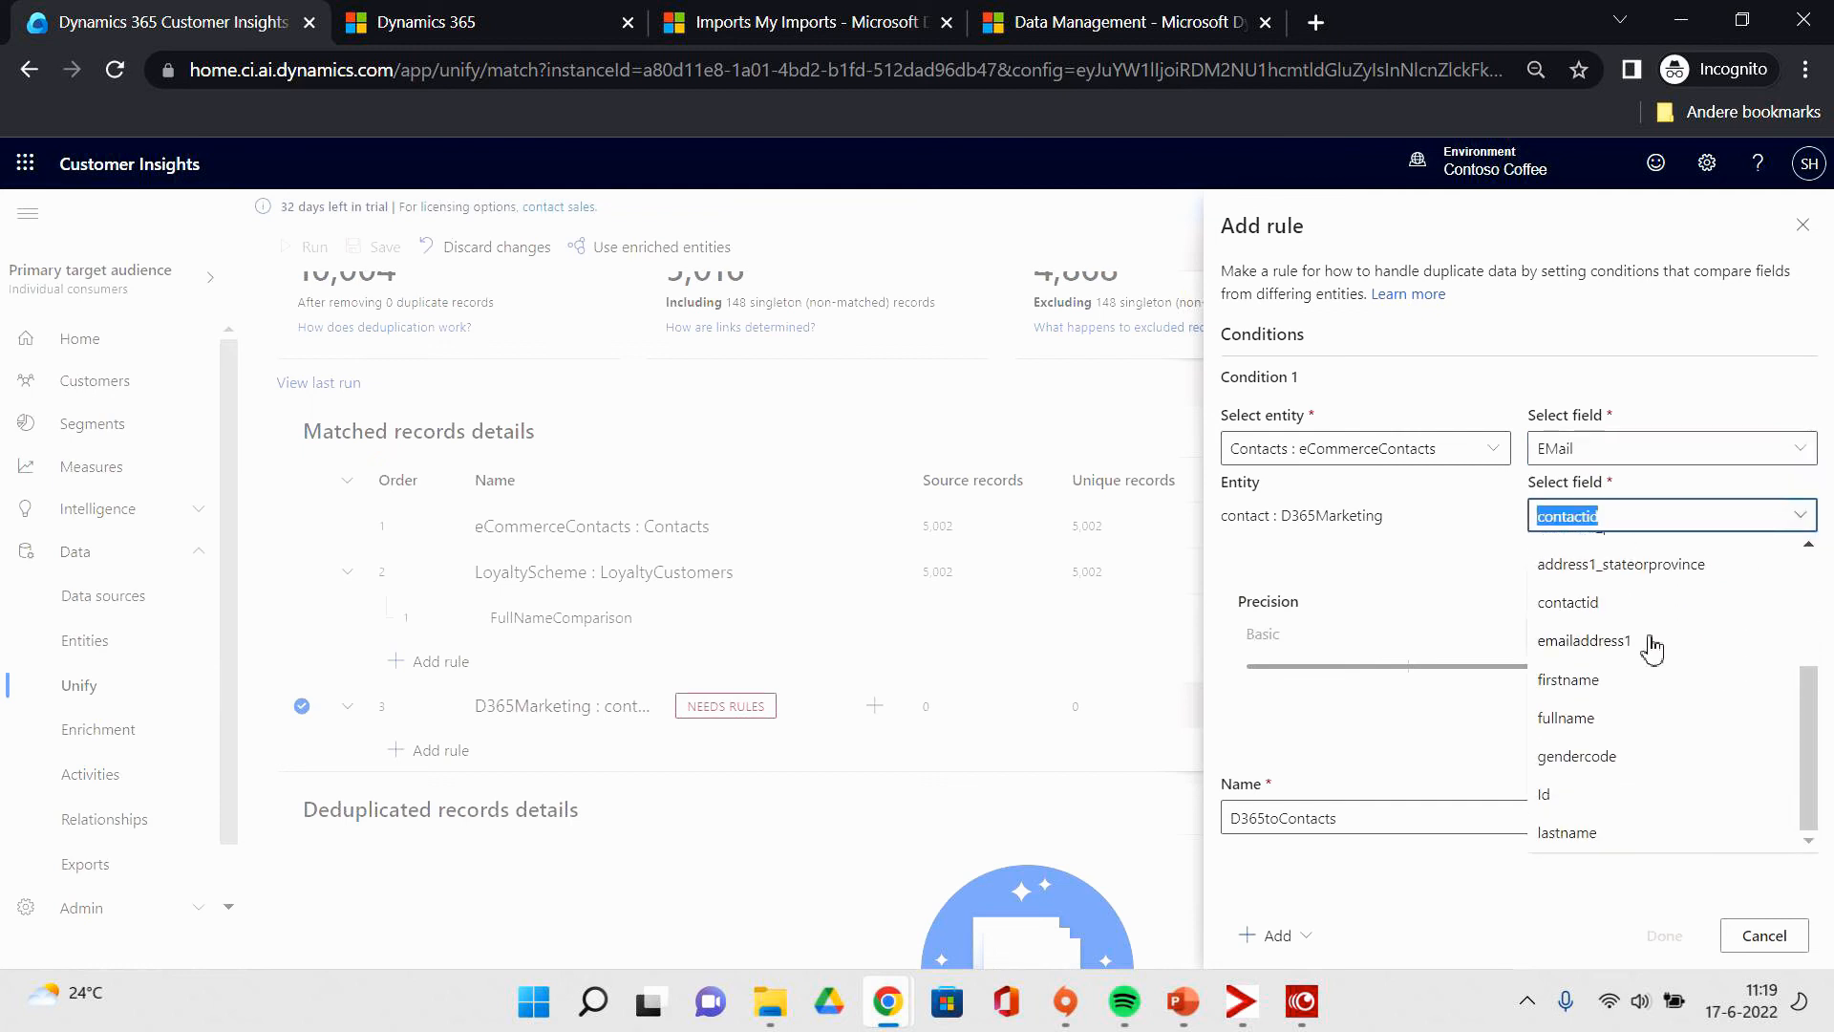
{"action": "left_click", "coordinate": [1647, 641]}
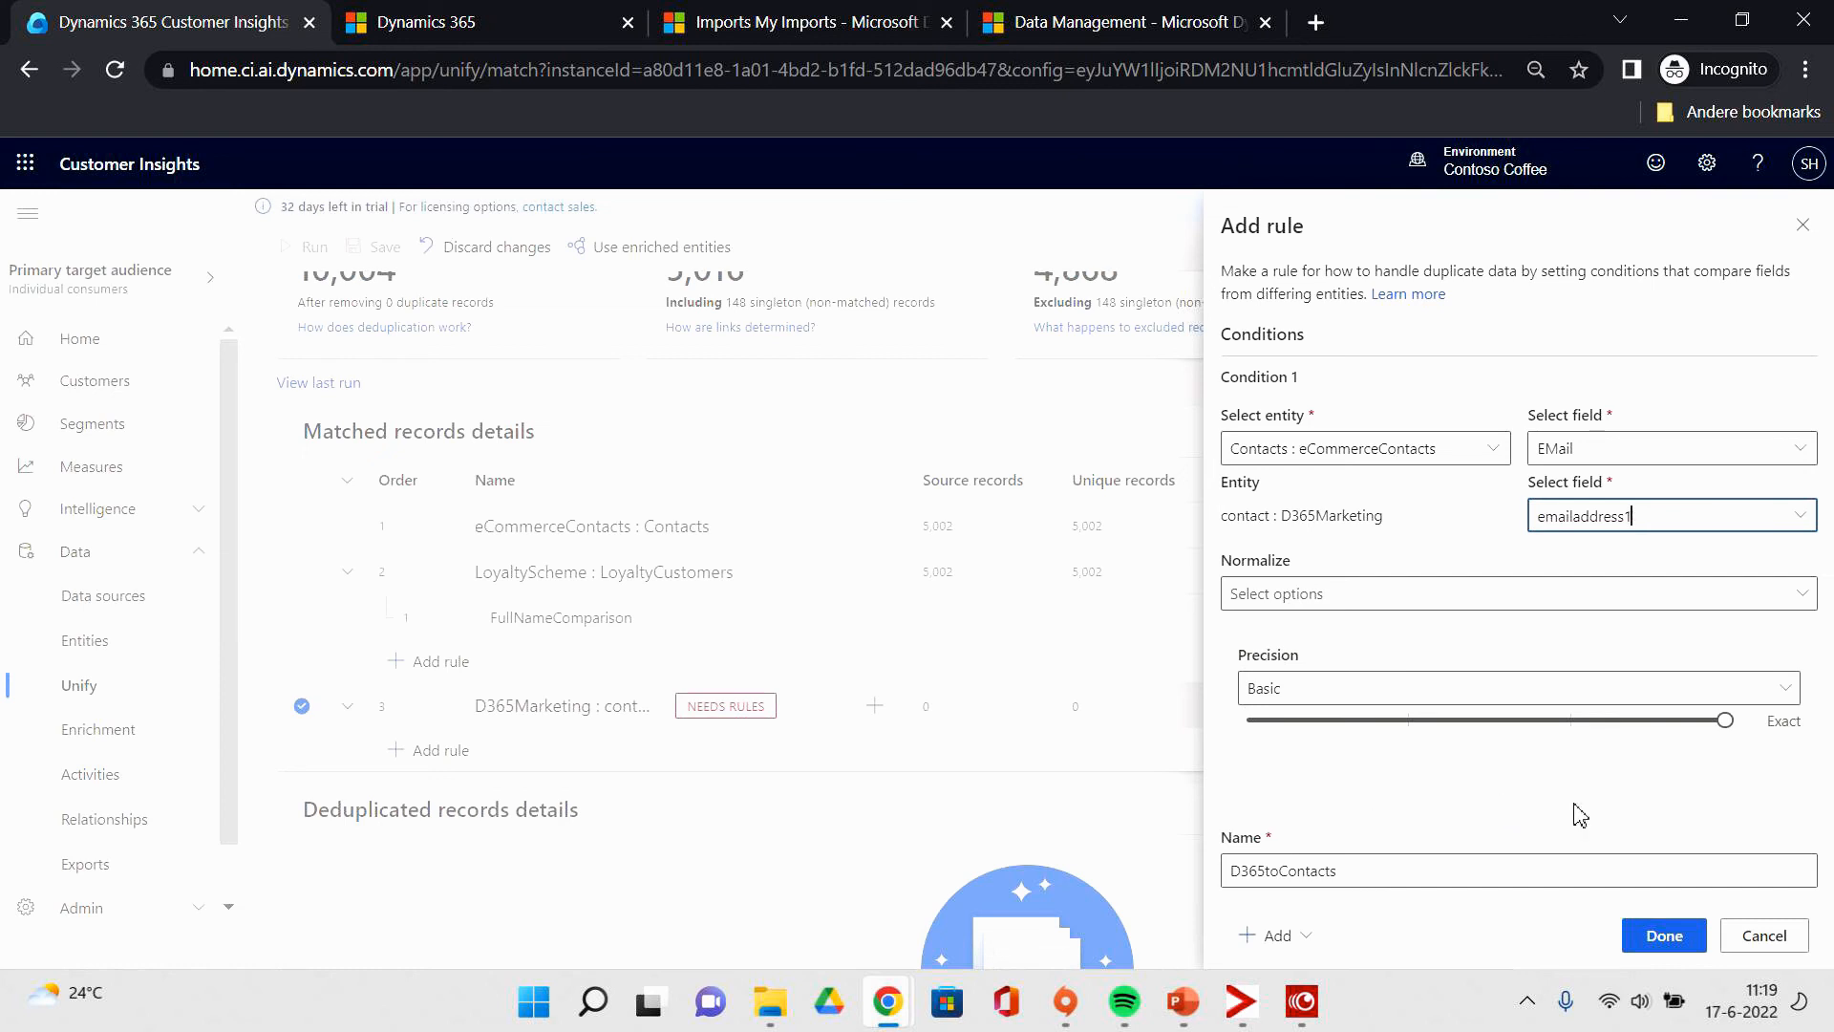
{"action": "left_click", "coordinate": [1674, 936]}
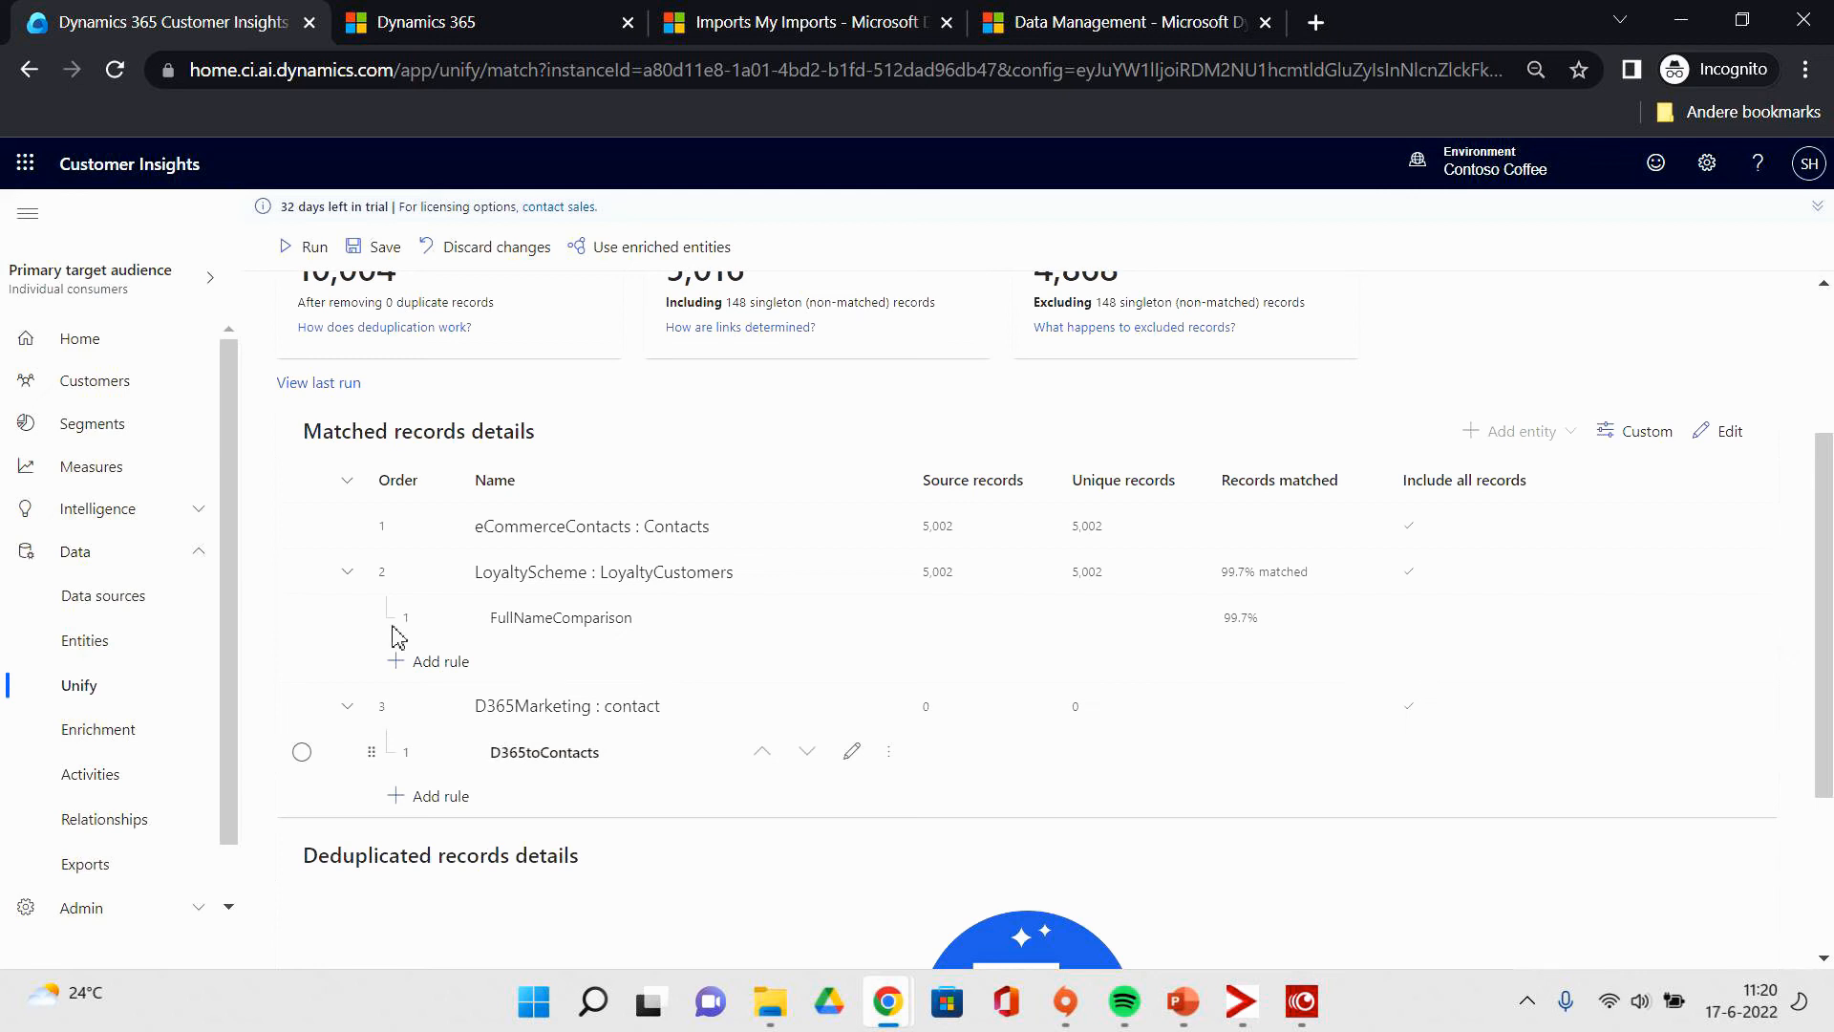
{"action": "left_click", "coordinate": [313, 250]}
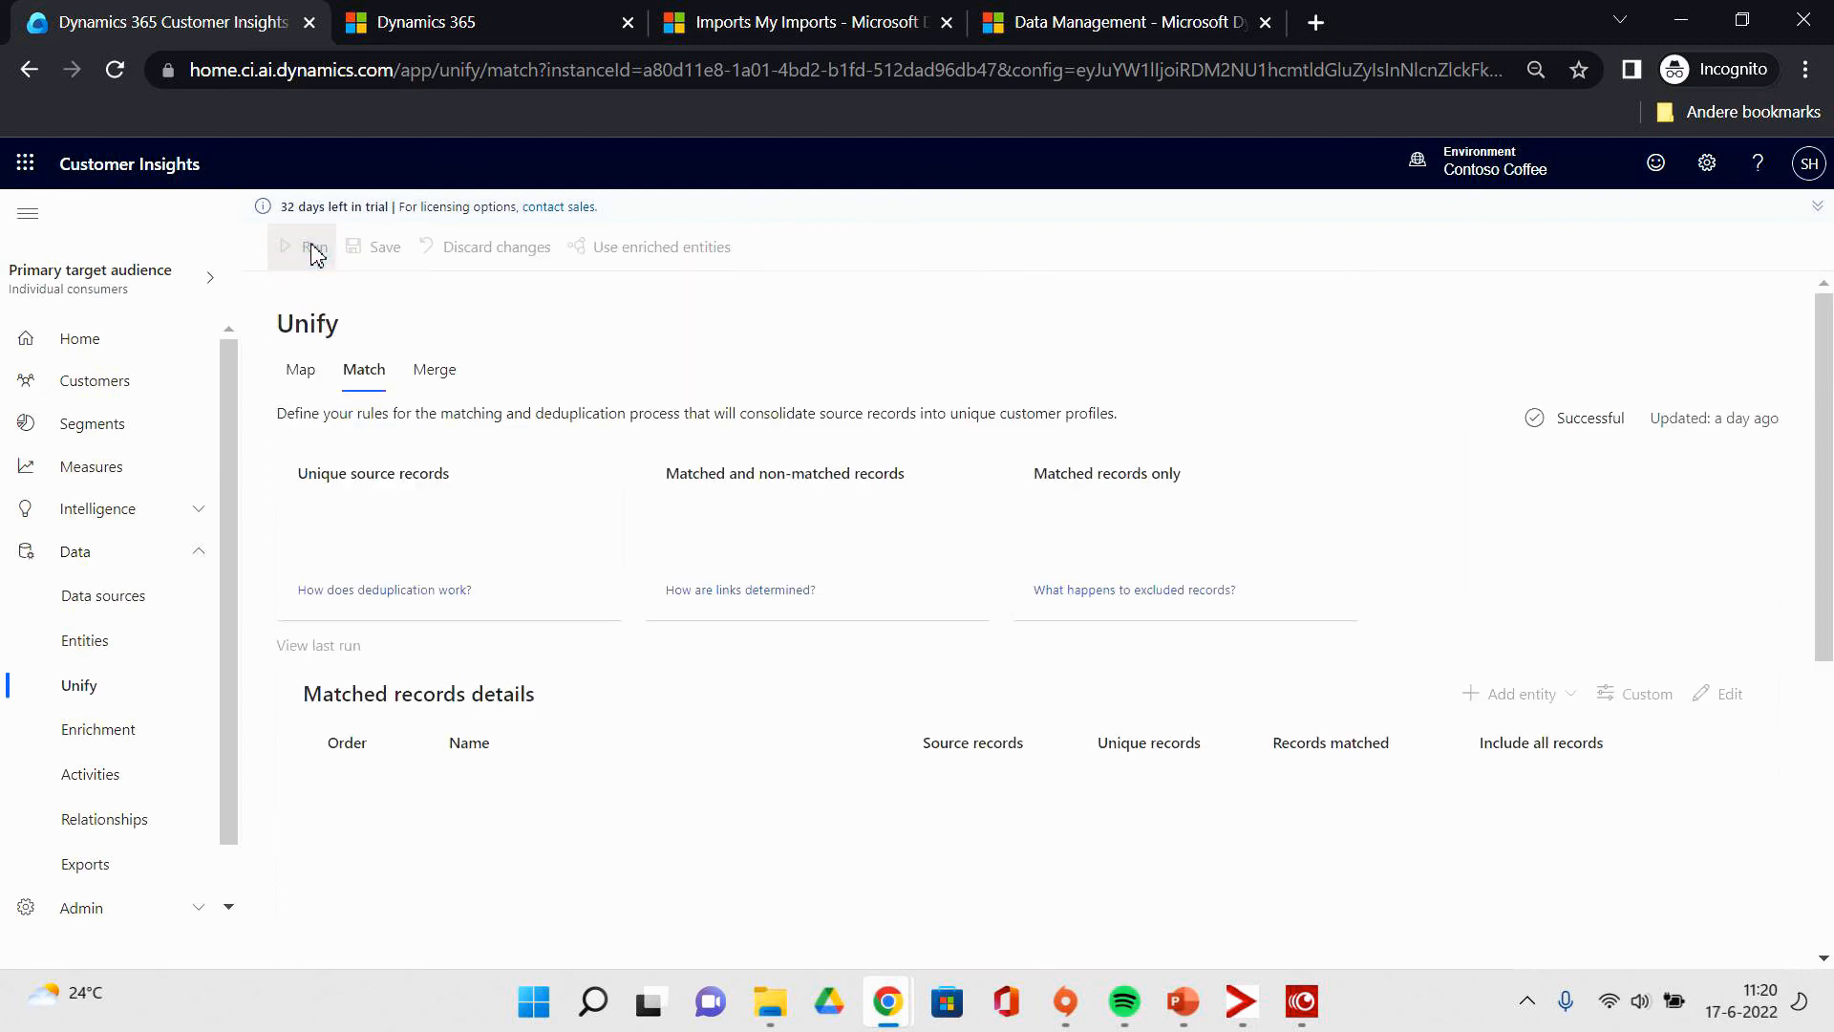
Open the Merge stage of Unify and review how the customer fields from Contacts, LoyaltyCustomers and the D365Marketing contact entity are combined.
{"action": "left_click", "coordinate": [442, 377]}
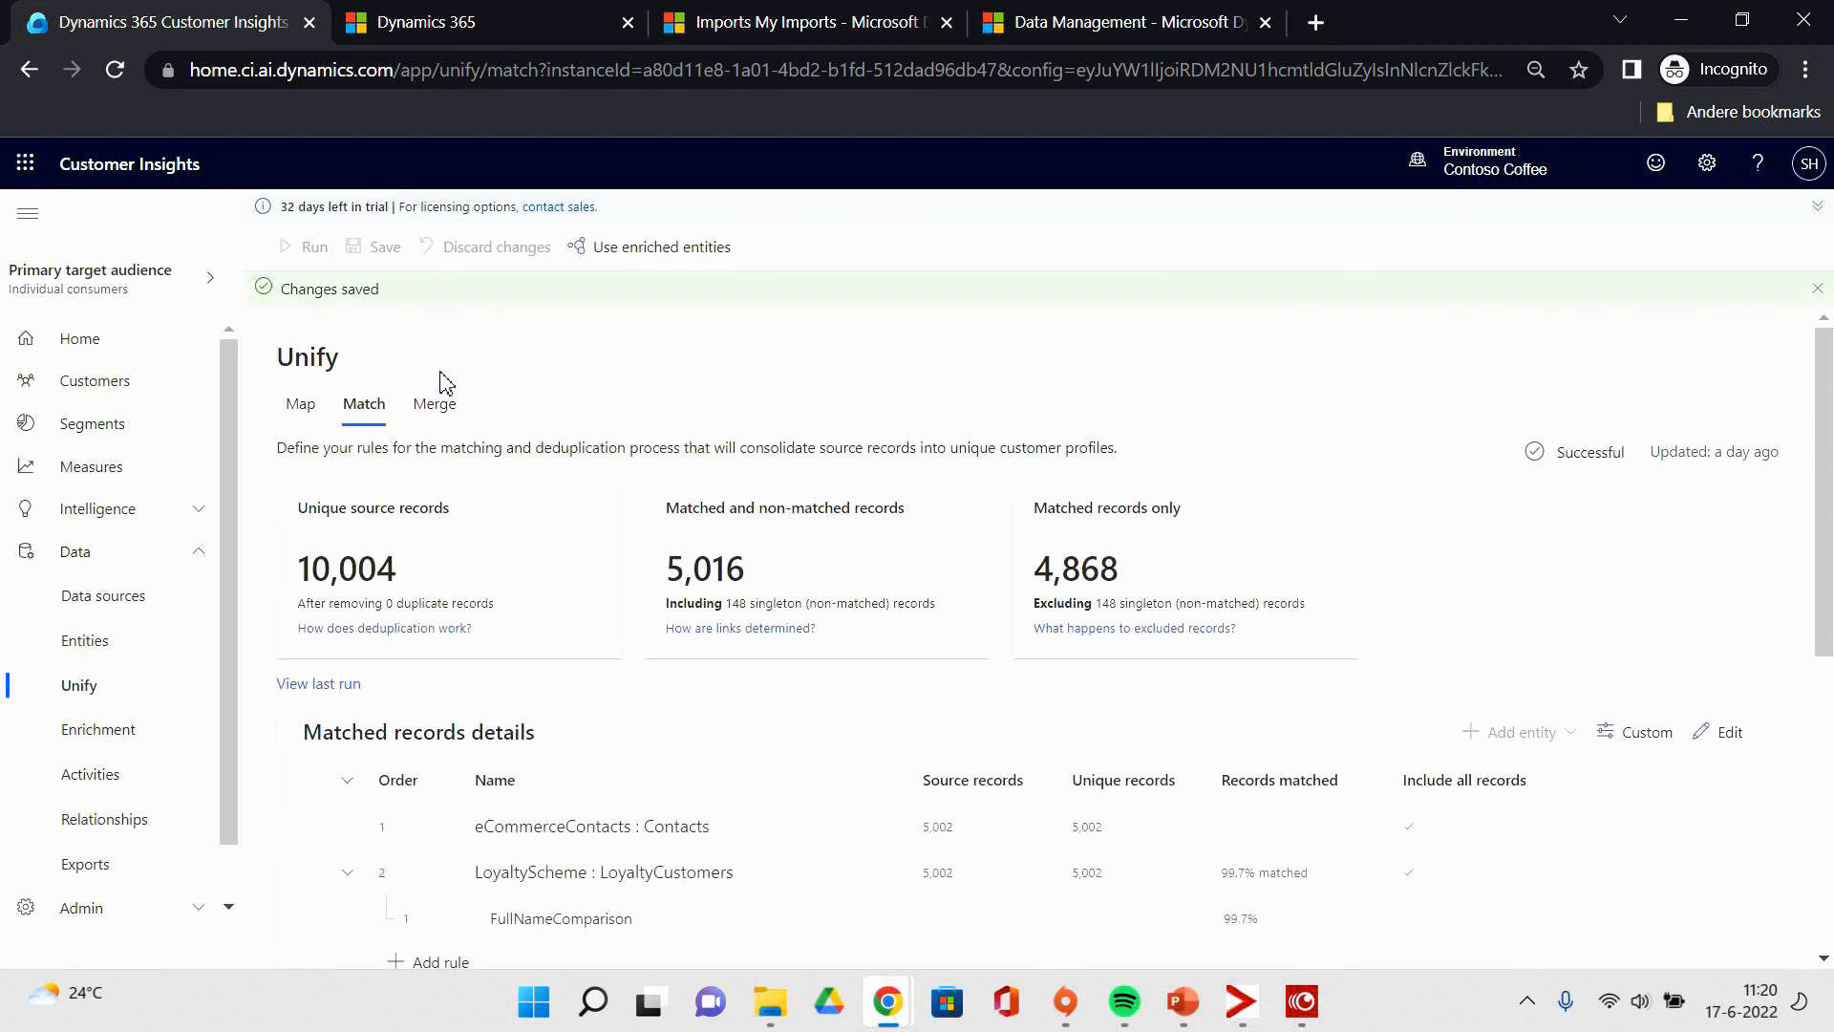
{"action": "left_click", "coordinate": [440, 406]}
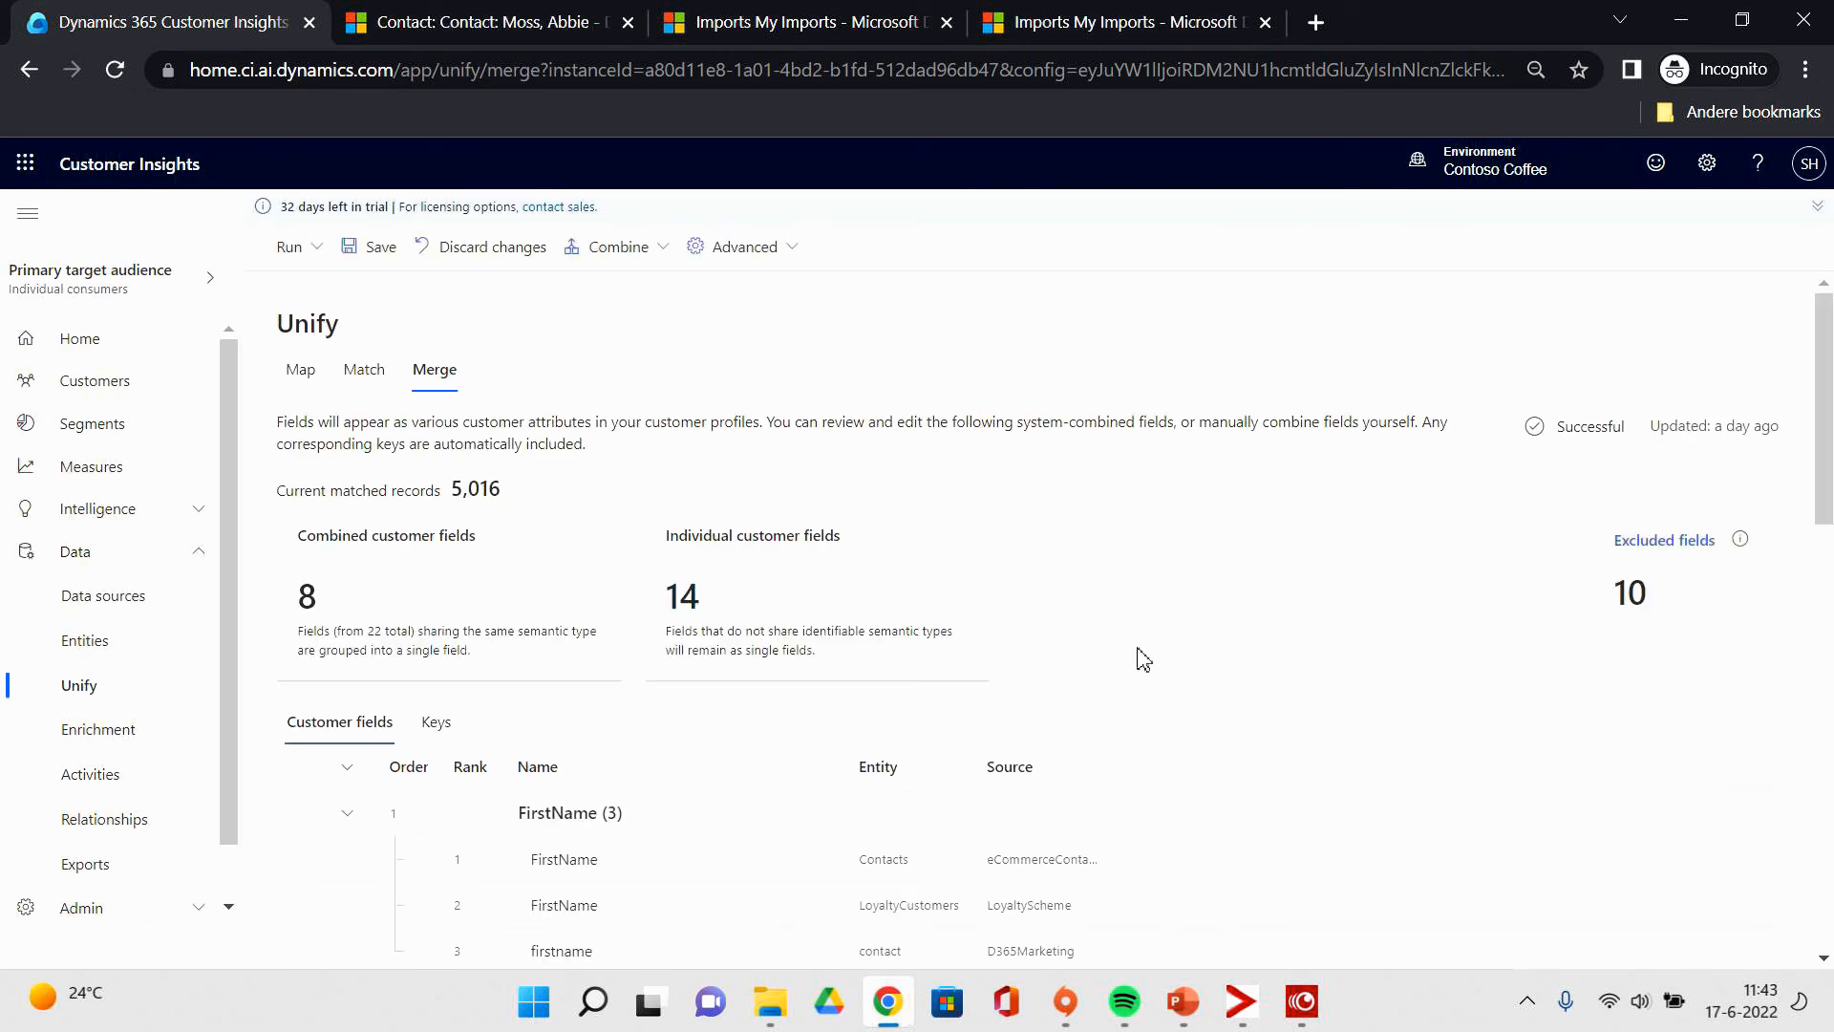
{"action": "scroll", "coordinate": [1138, 655], "scroll_direction": "down", "scroll_amount": 3}
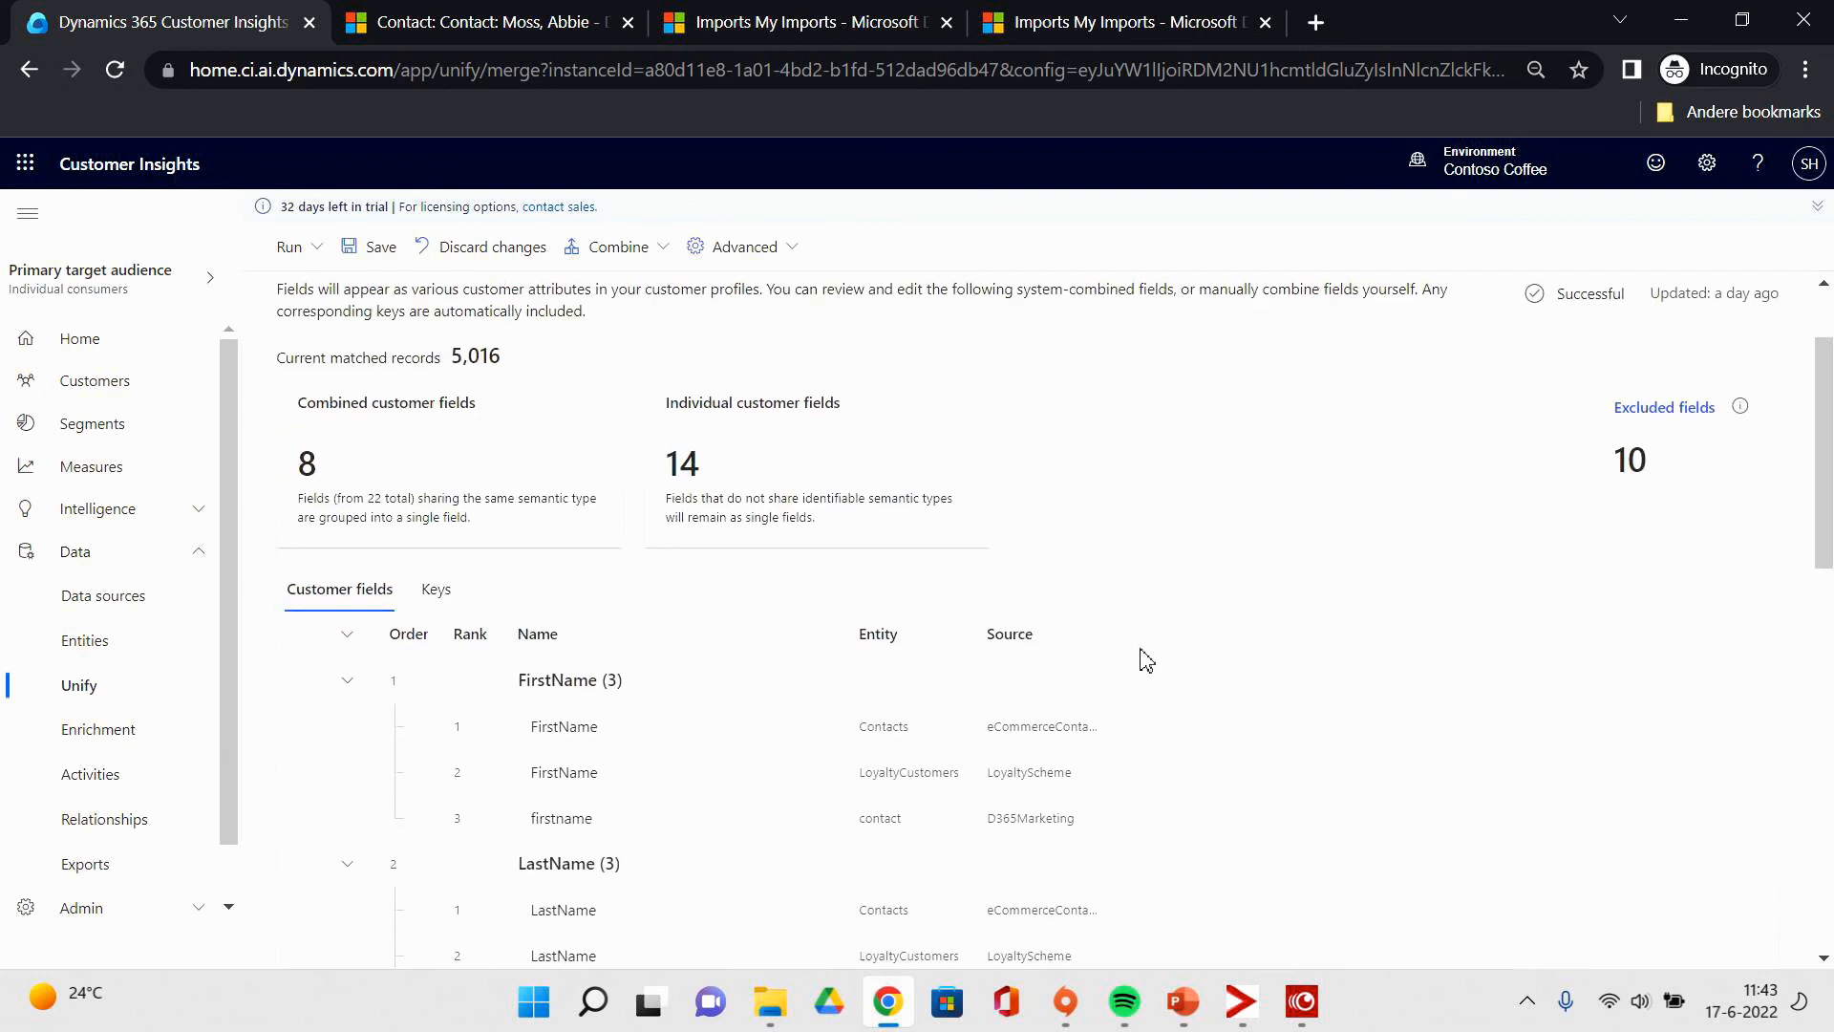
{"action": "scroll", "coordinate": [1128, 622], "scroll_direction": "down", "scroll_amount": 3}
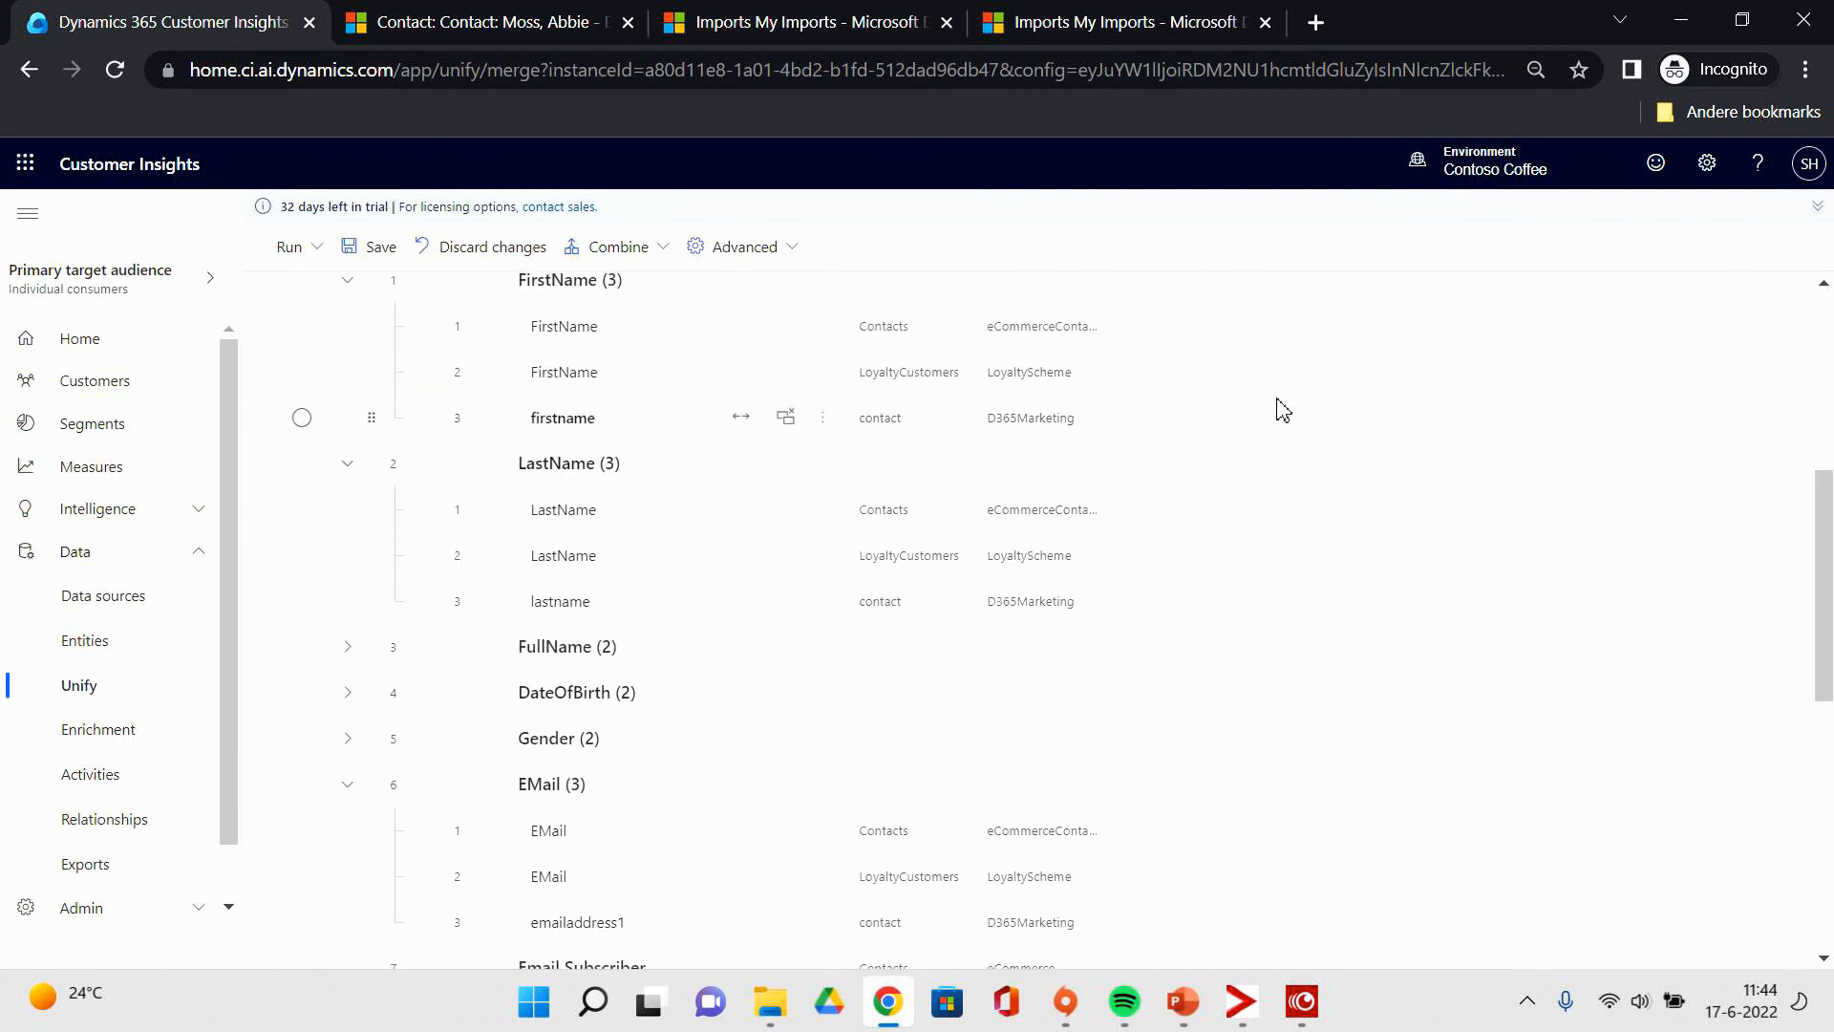
{"action": "scroll", "coordinate": [1159, 393], "scroll_direction": "down", "scroll_amount": 2}
{"action": "scroll", "coordinate": [1141, 392], "scroll_direction": "down", "scroll_amount": 3}
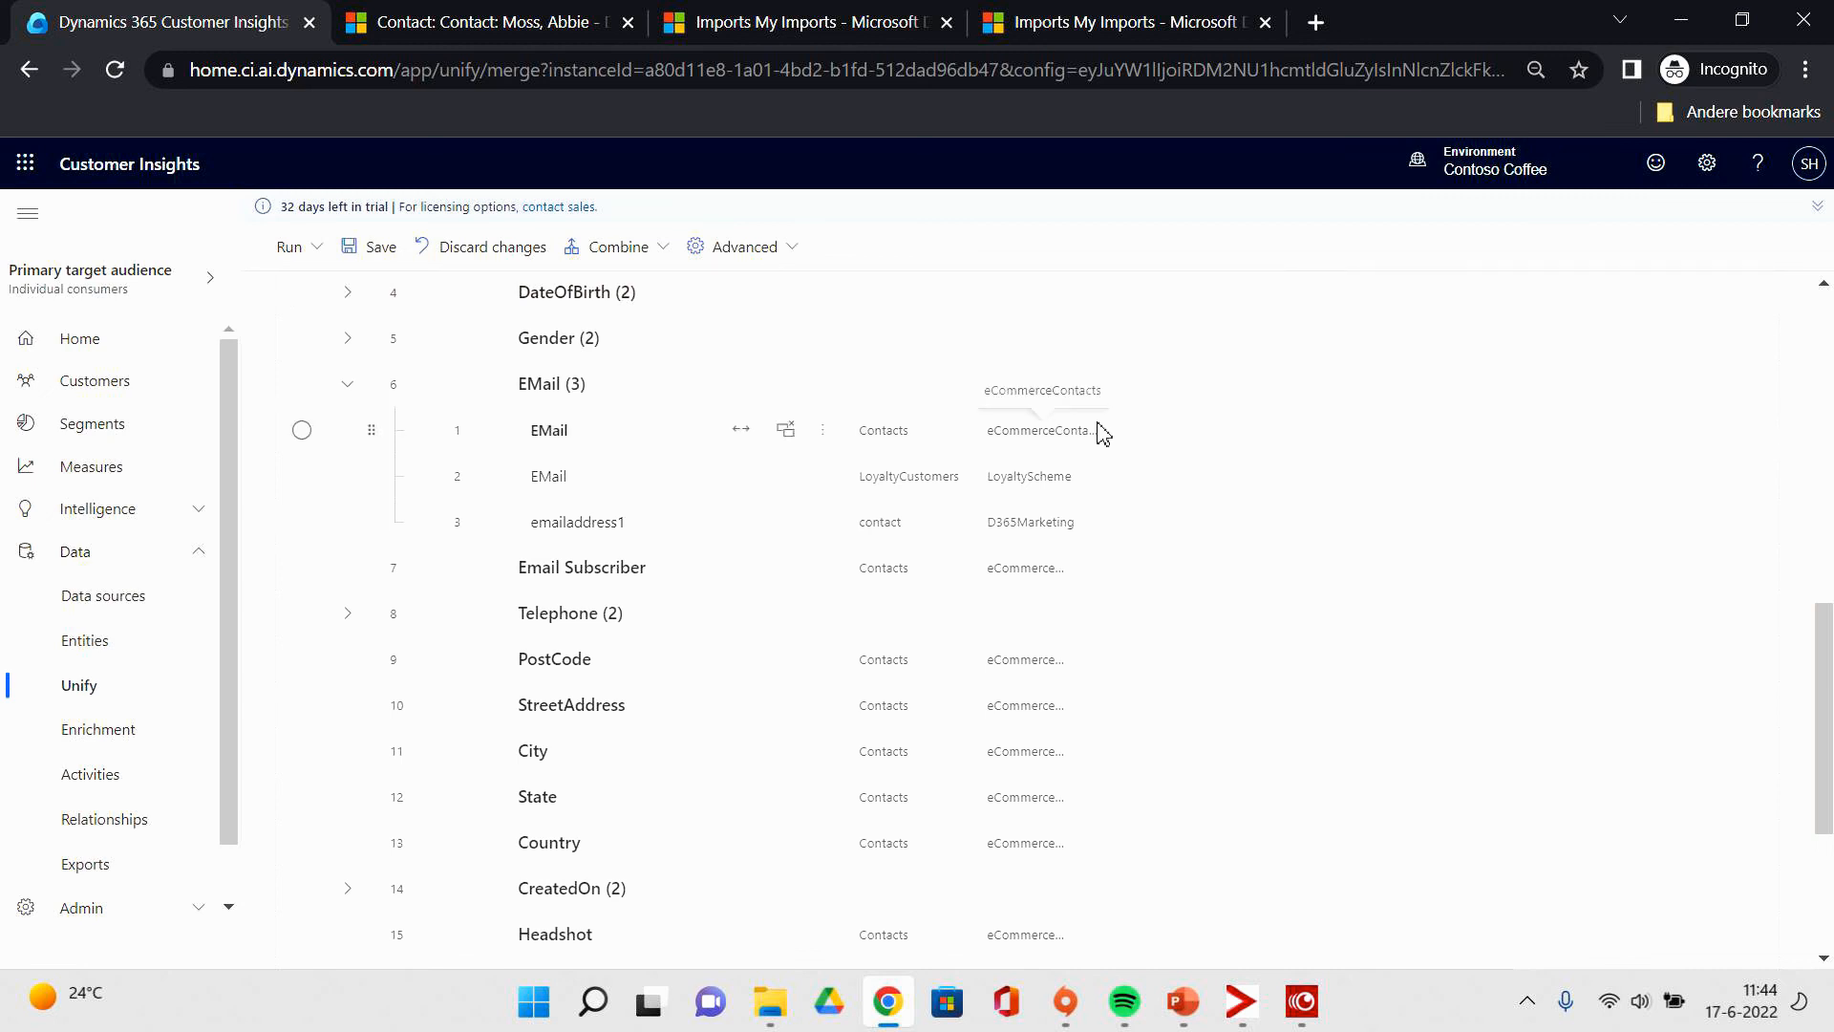
{"action": "scroll", "coordinate": [1103, 435], "scroll_direction": "down", "scroll_amount": 4}
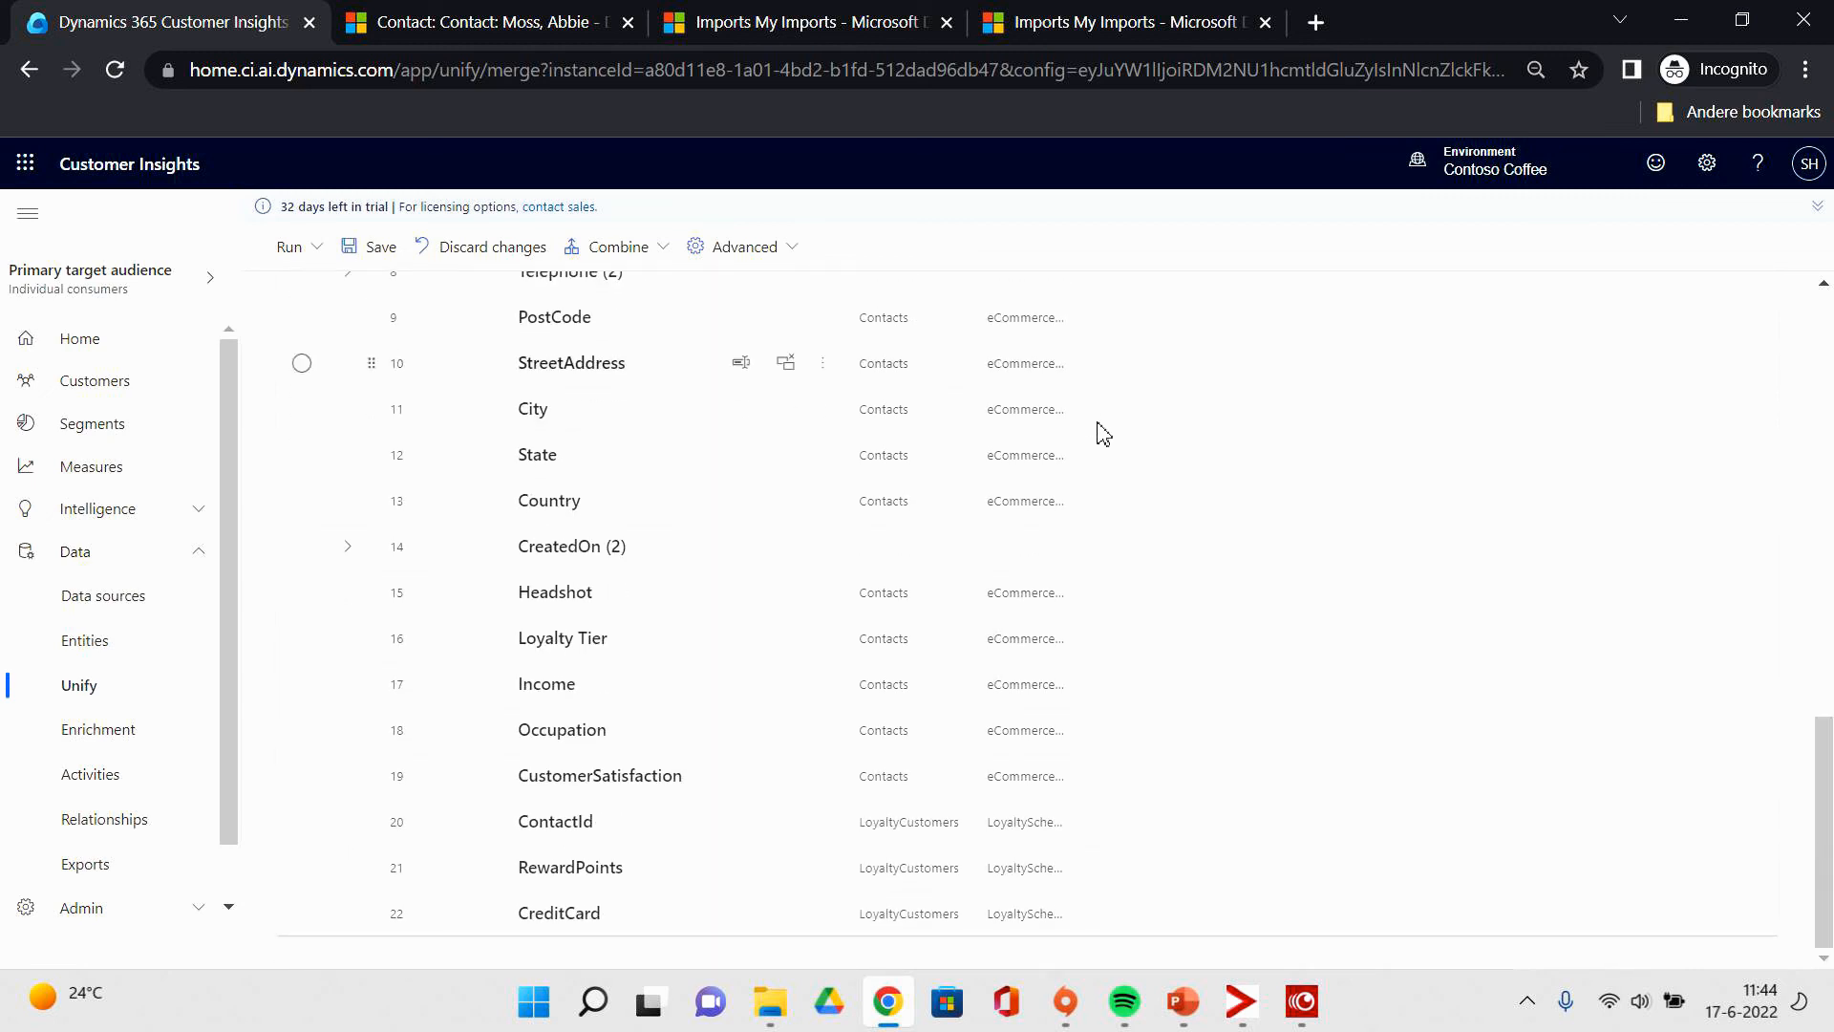
{"action": "scroll", "coordinate": [1103, 435], "scroll_direction": "up", "scroll_amount": 6}
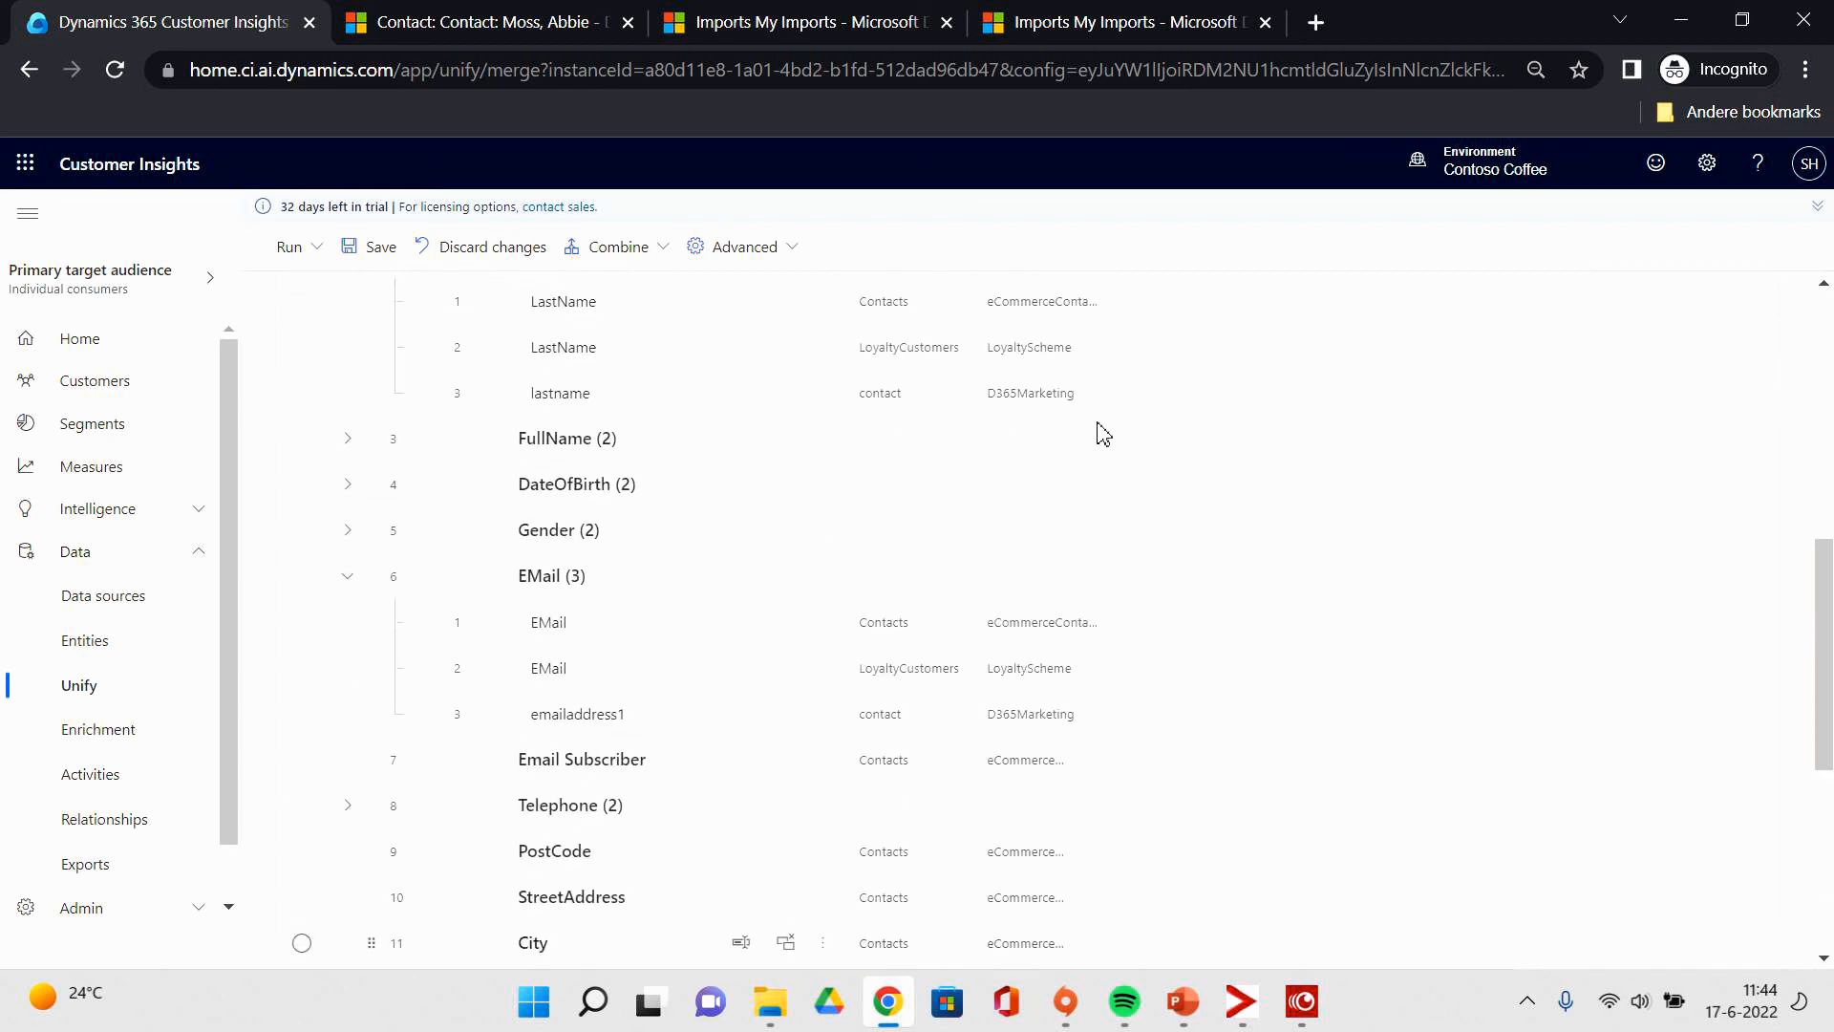
{"action": "scroll", "coordinate": [1103, 435], "scroll_direction": "up", "scroll_amount": 8}
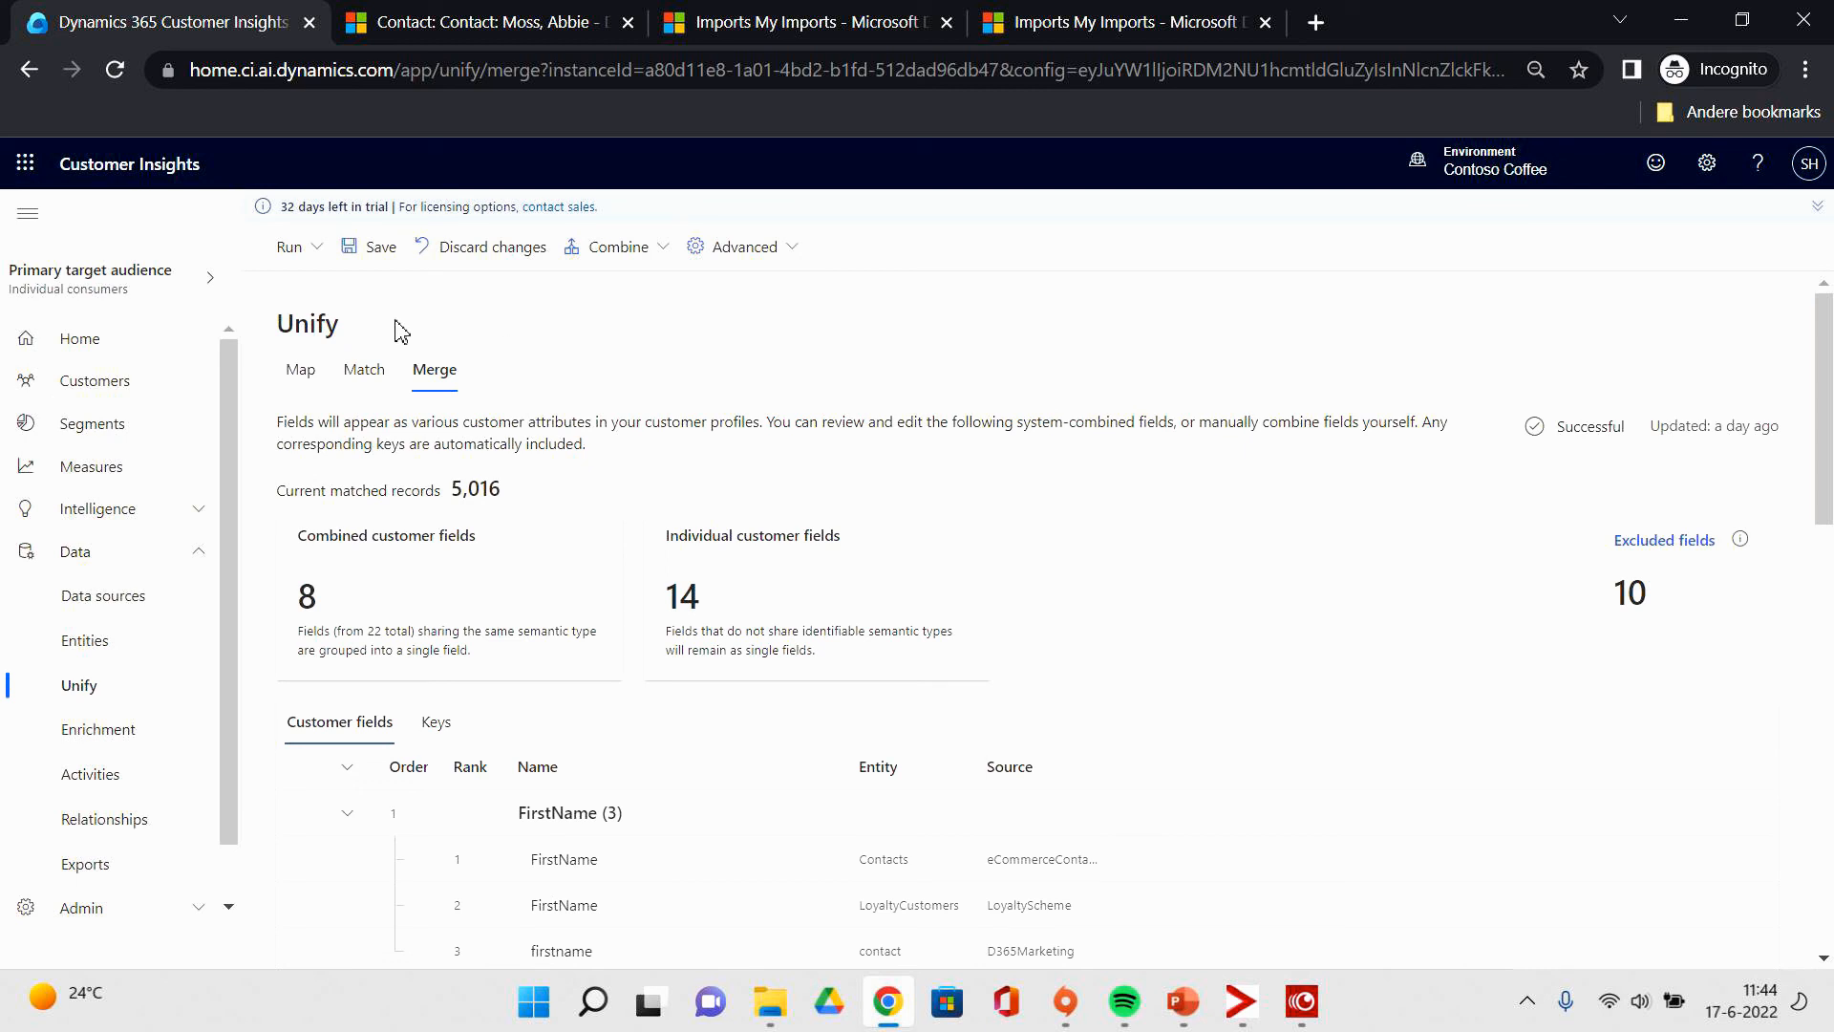
Run the merge together with its downstream processes to build the unified customer profiles.
{"action": "left_click", "coordinate": [317, 246]}
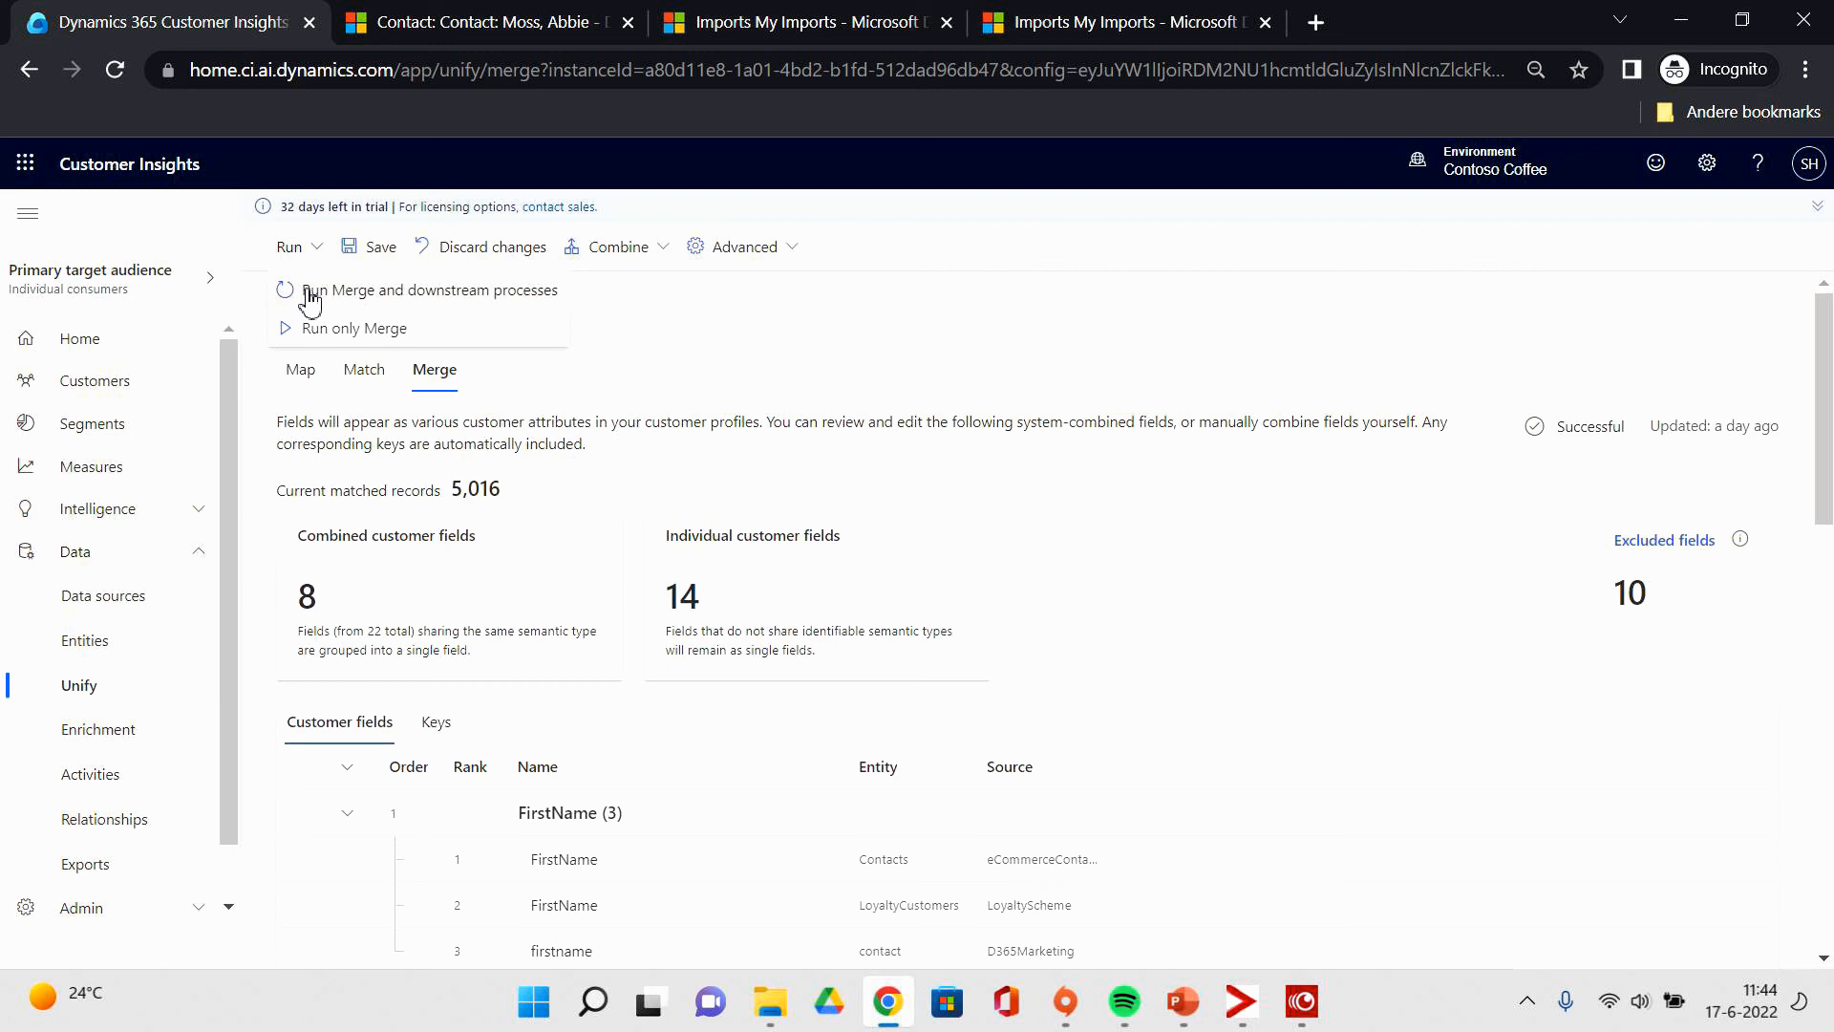
{"action": "left_click", "coordinate": [311, 291]}
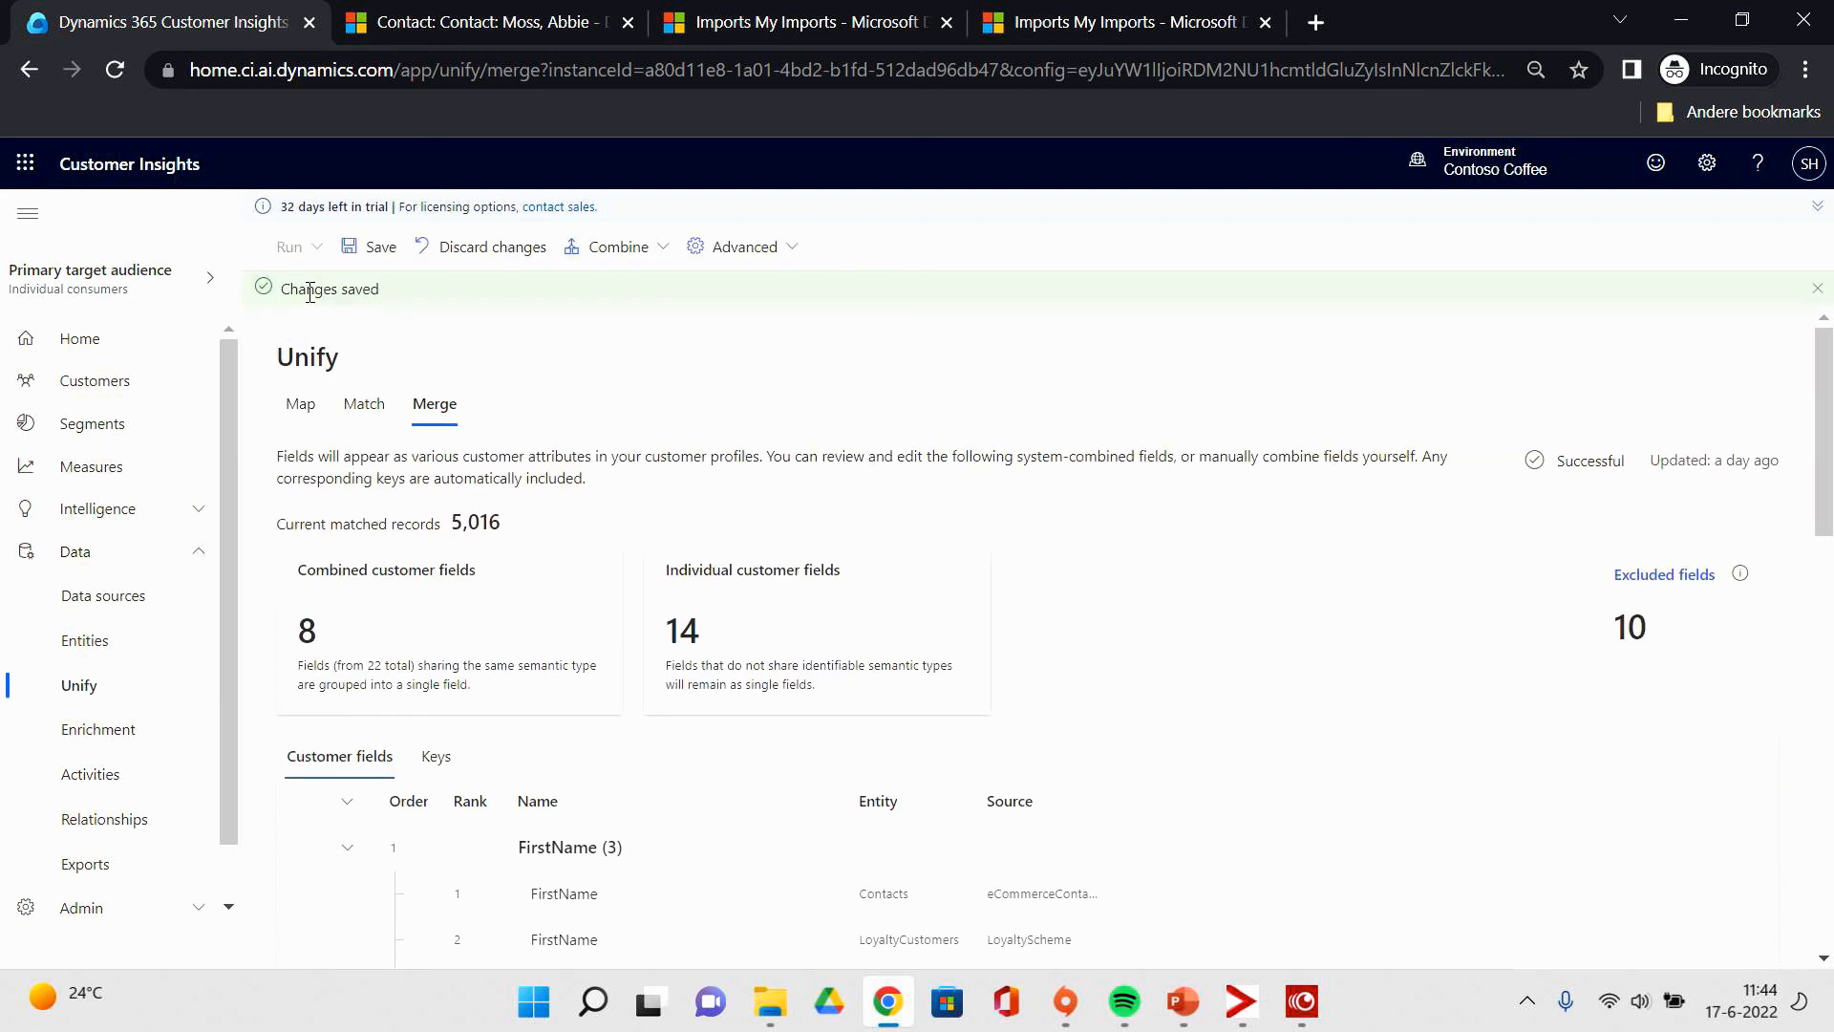